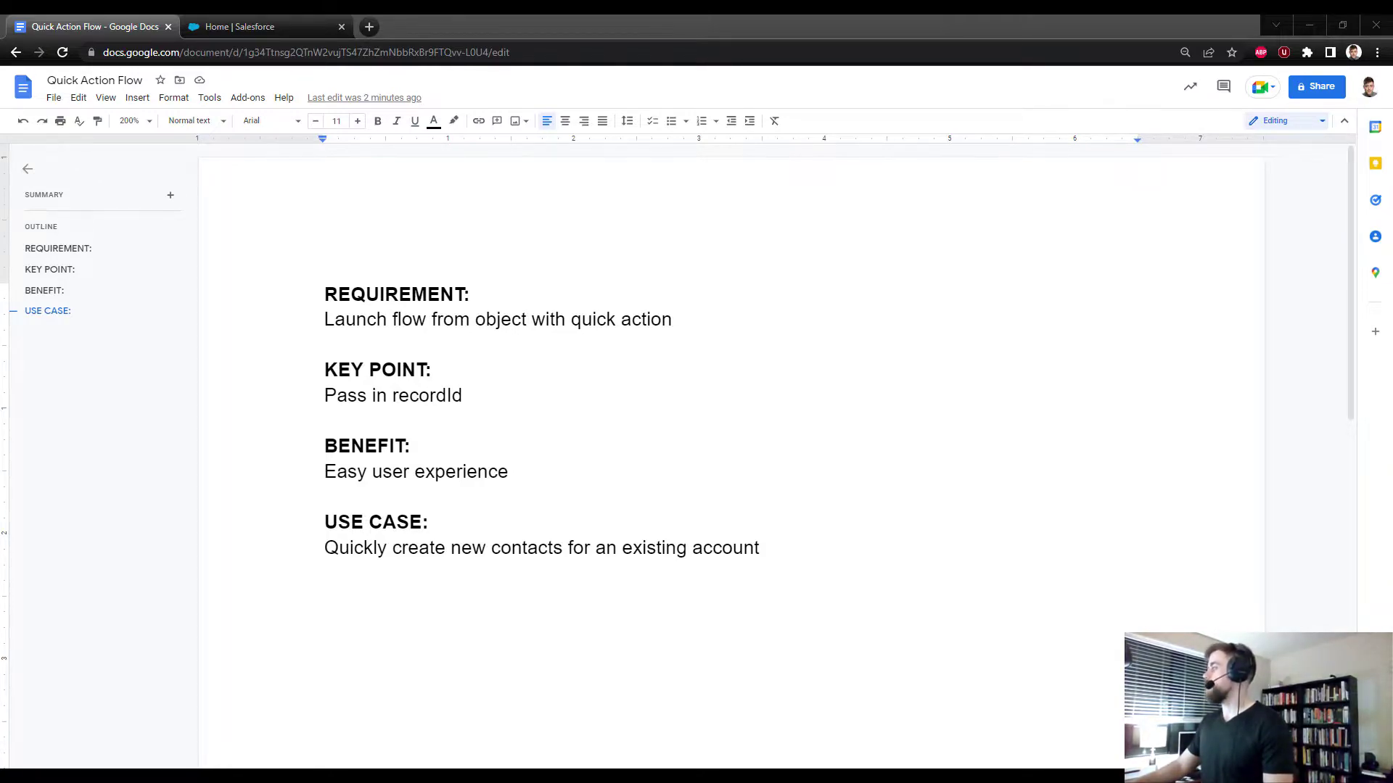
Switch to Salesforce and open Setup for the current app.
{"action": "left_click", "coordinate": [247, 26]}
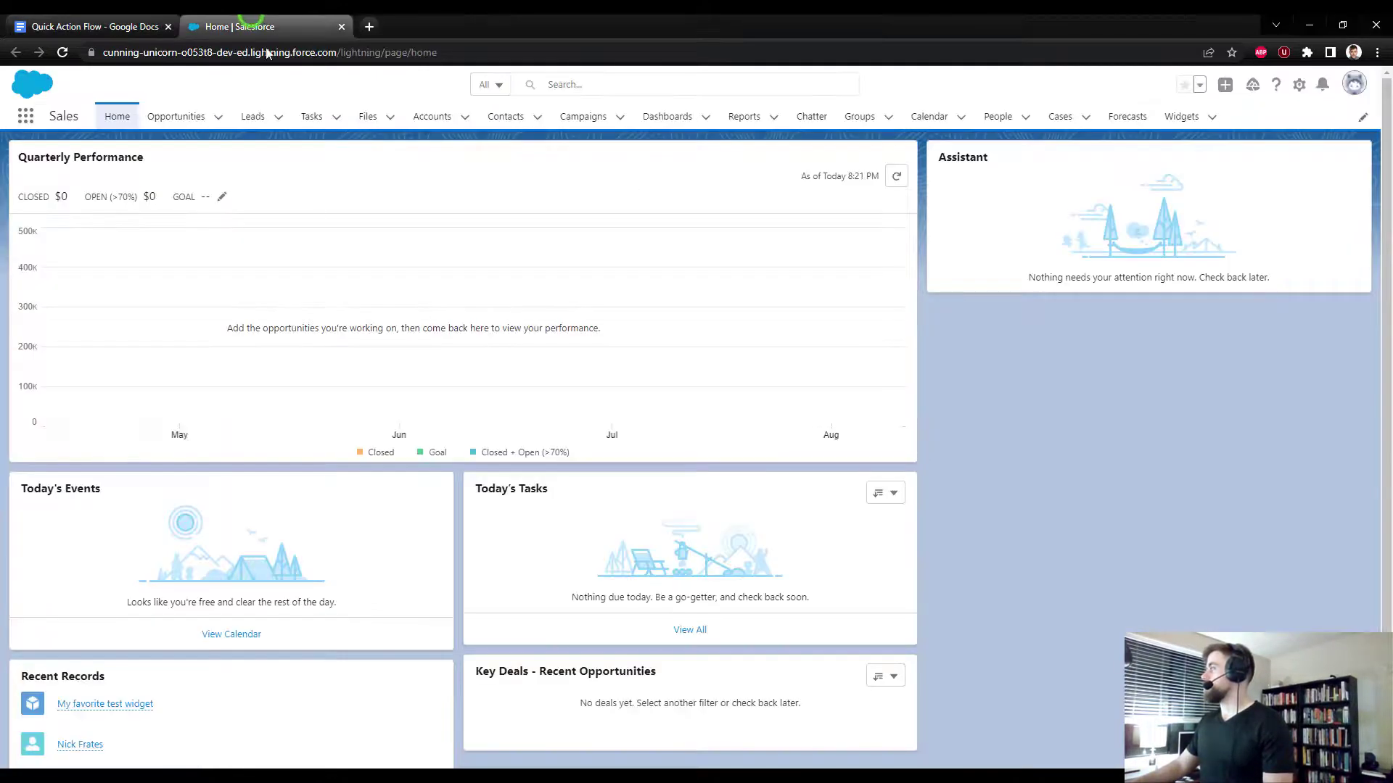
{"action": "left_click", "coordinate": [1300, 84]}
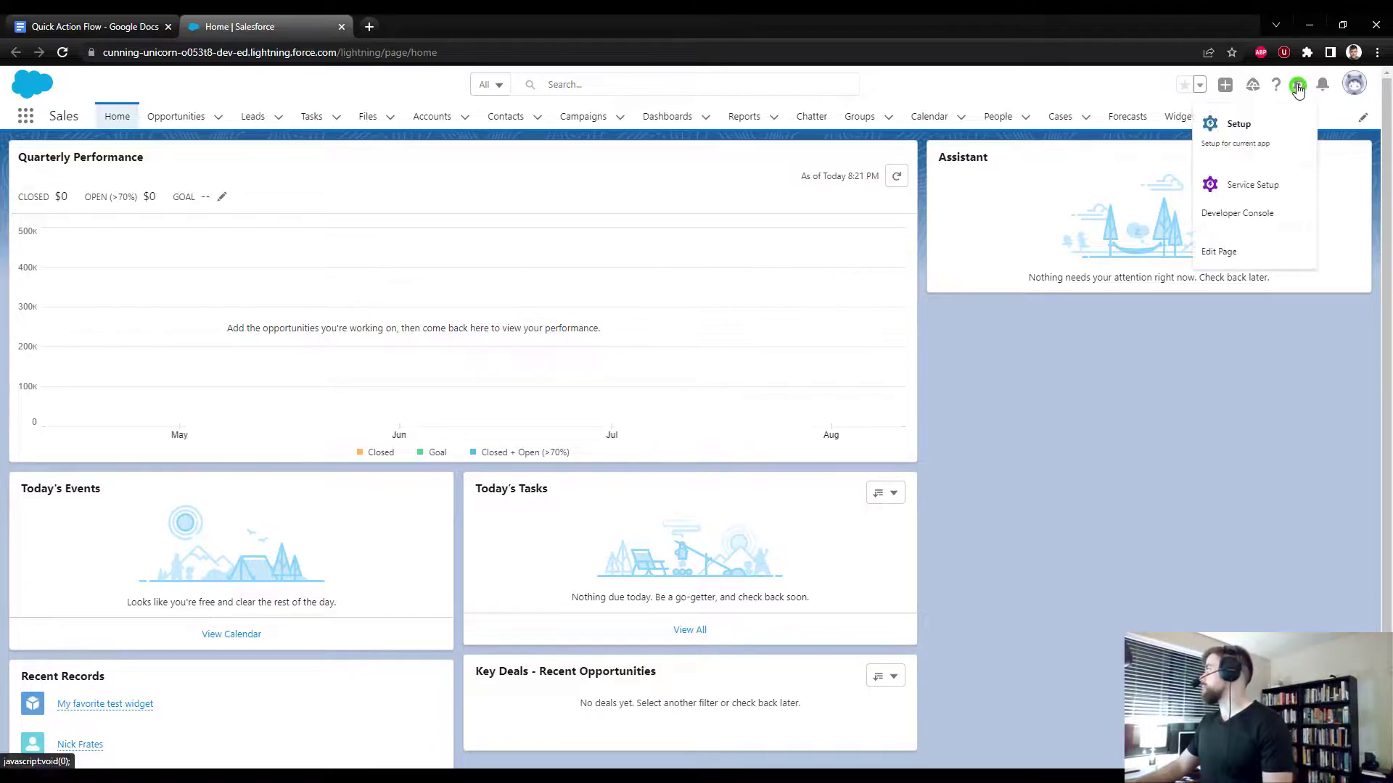
{"action": "left_click", "coordinate": [1258, 128]}
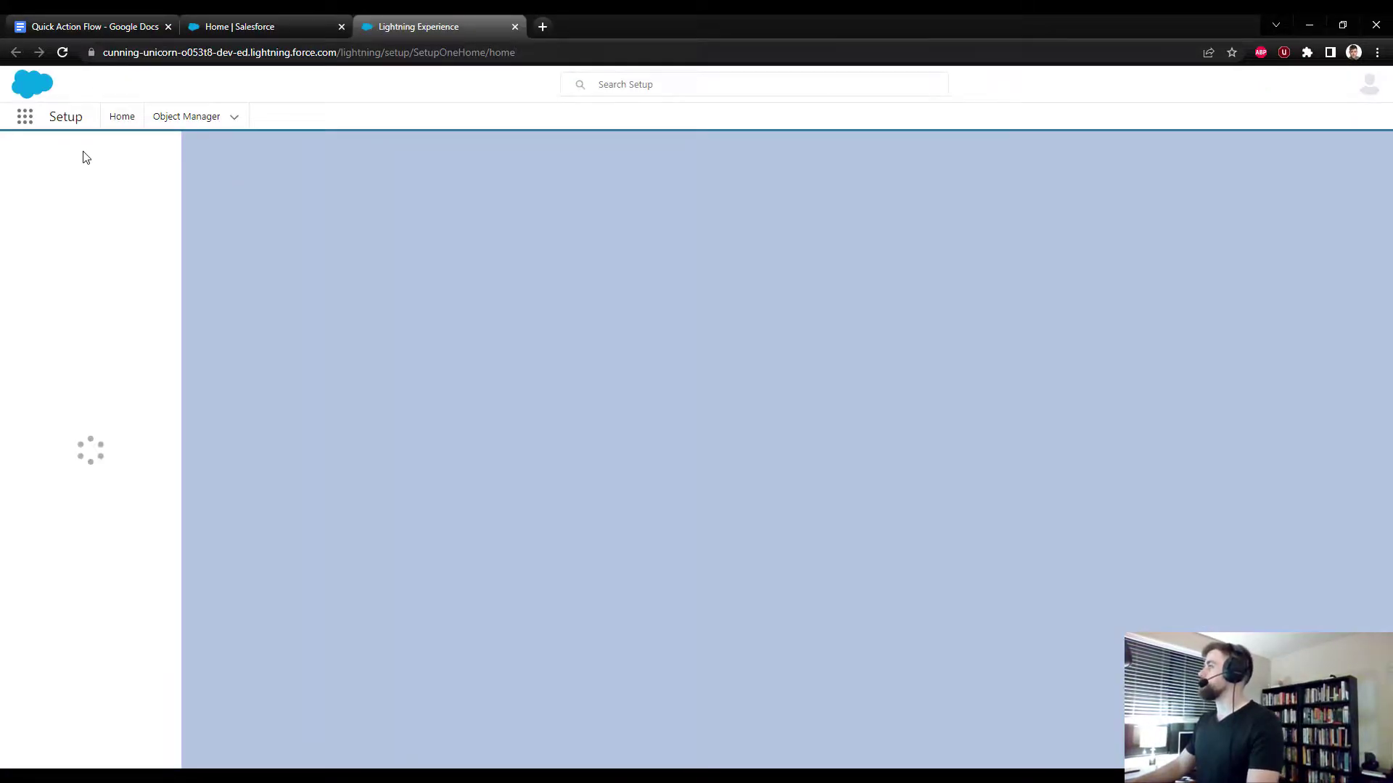
Find the Flows page under Process Automation in Setup by searching for "flows" and open it.
{"action": "left_click", "coordinate": [80, 155]}
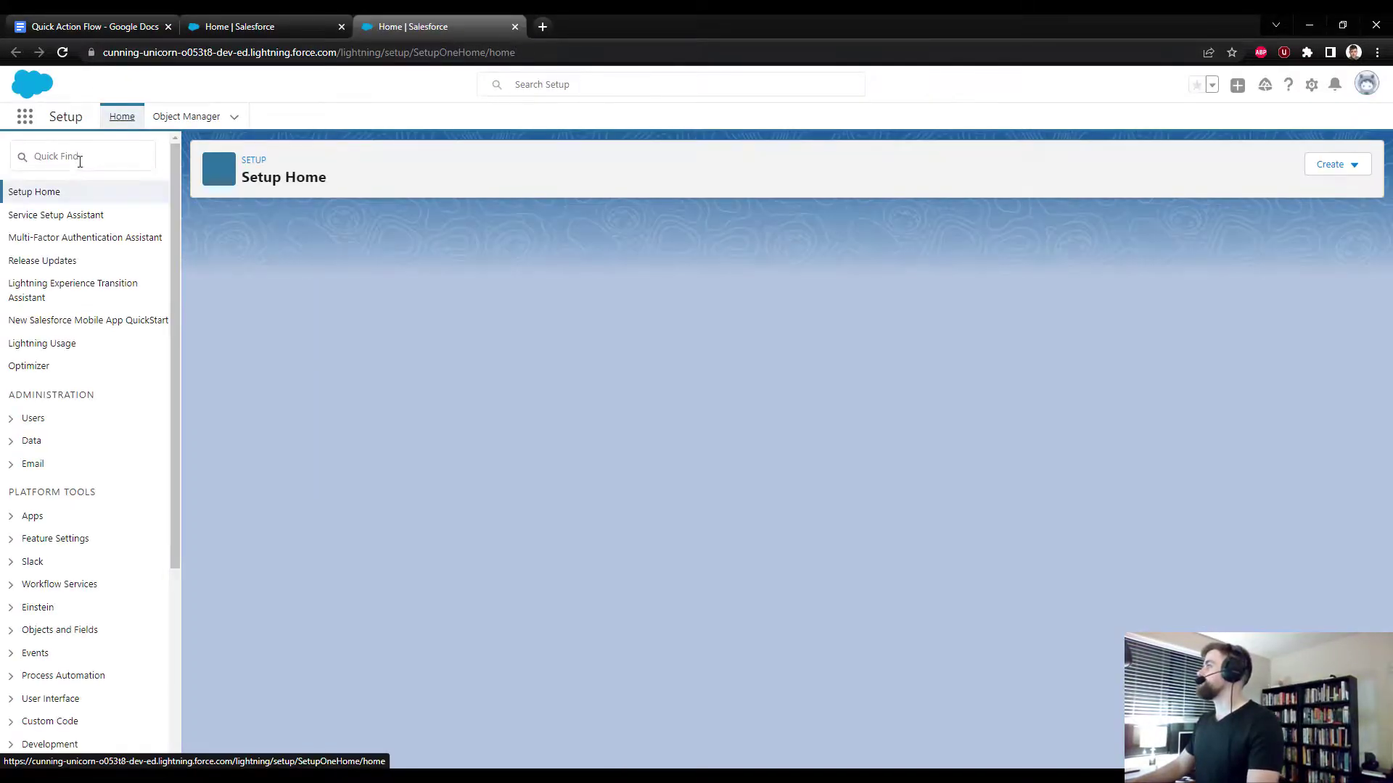
{"action": "type", "text": "flow"}
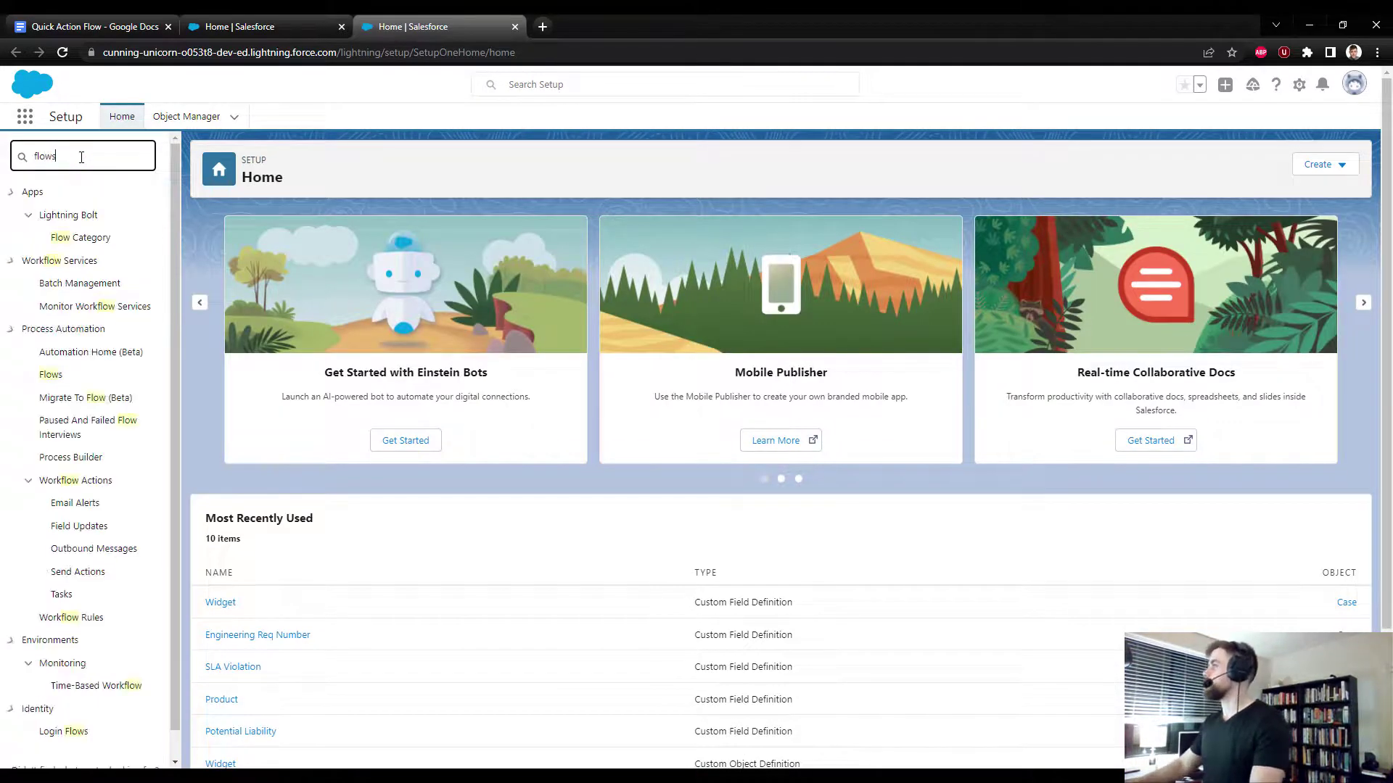
{"action": "type", "text": "s"}
{"action": "left_click", "coordinate": [47, 206]}
{"action": "left_click", "coordinate": [47, 214]}
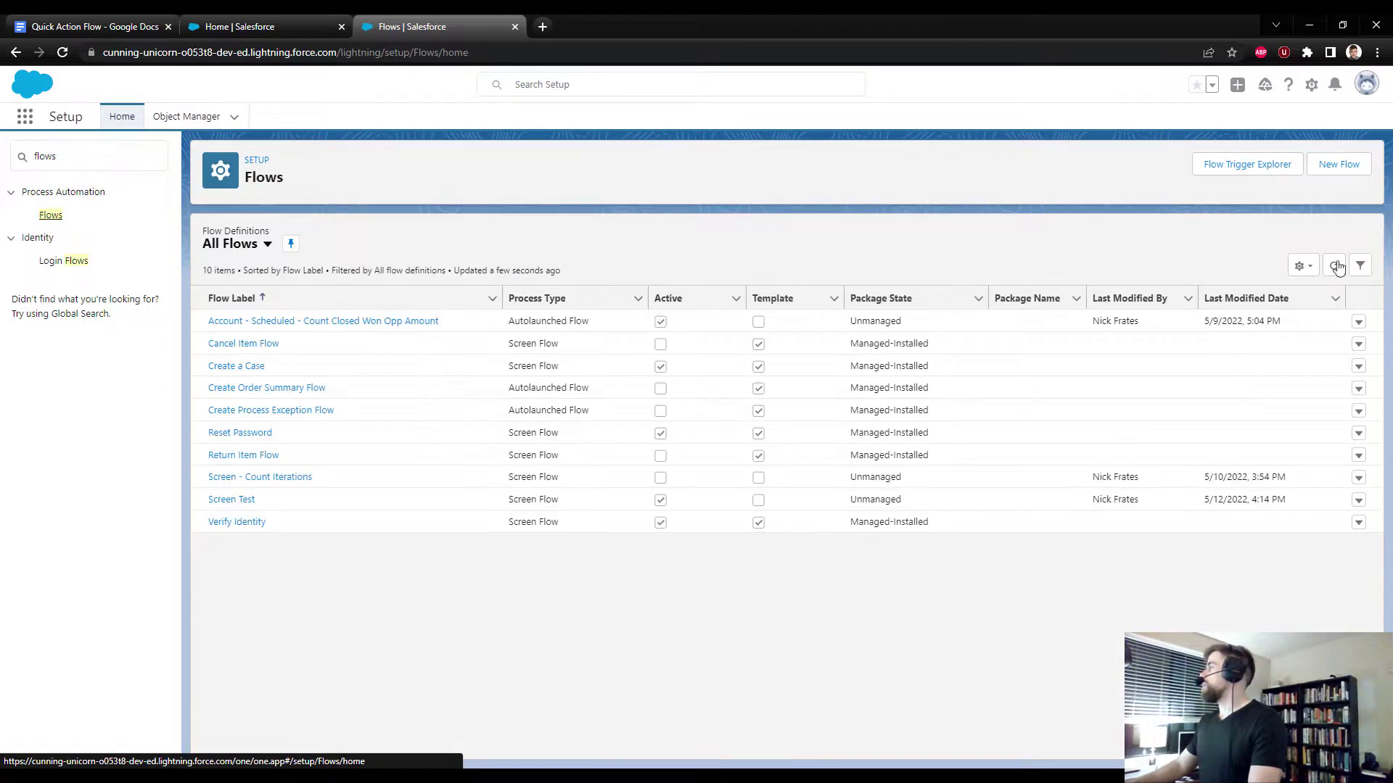
Create a new Screen Flow in Freeform layout and move its Start element further left on the canvas.
{"action": "left_click", "coordinate": [1329, 169]}
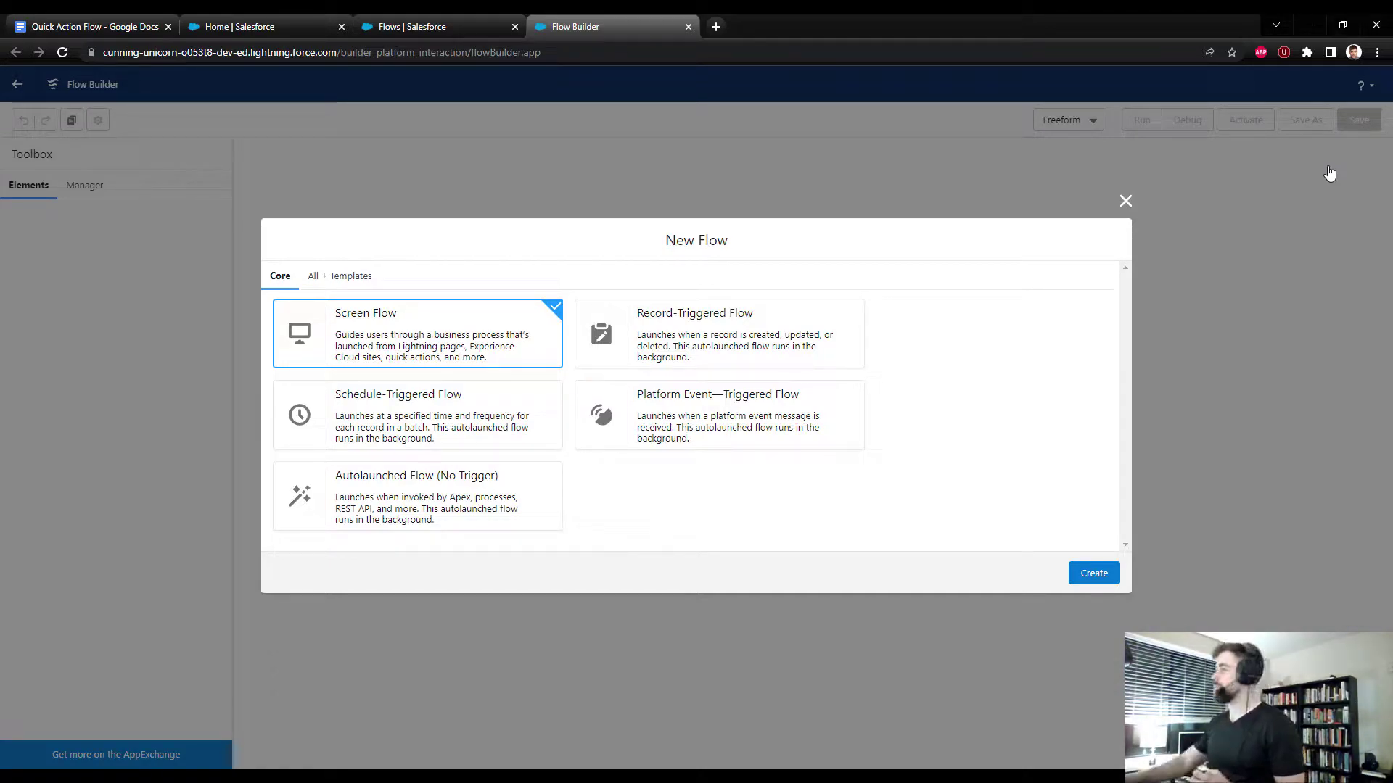
{"action": "left_click", "coordinate": [1115, 572]}
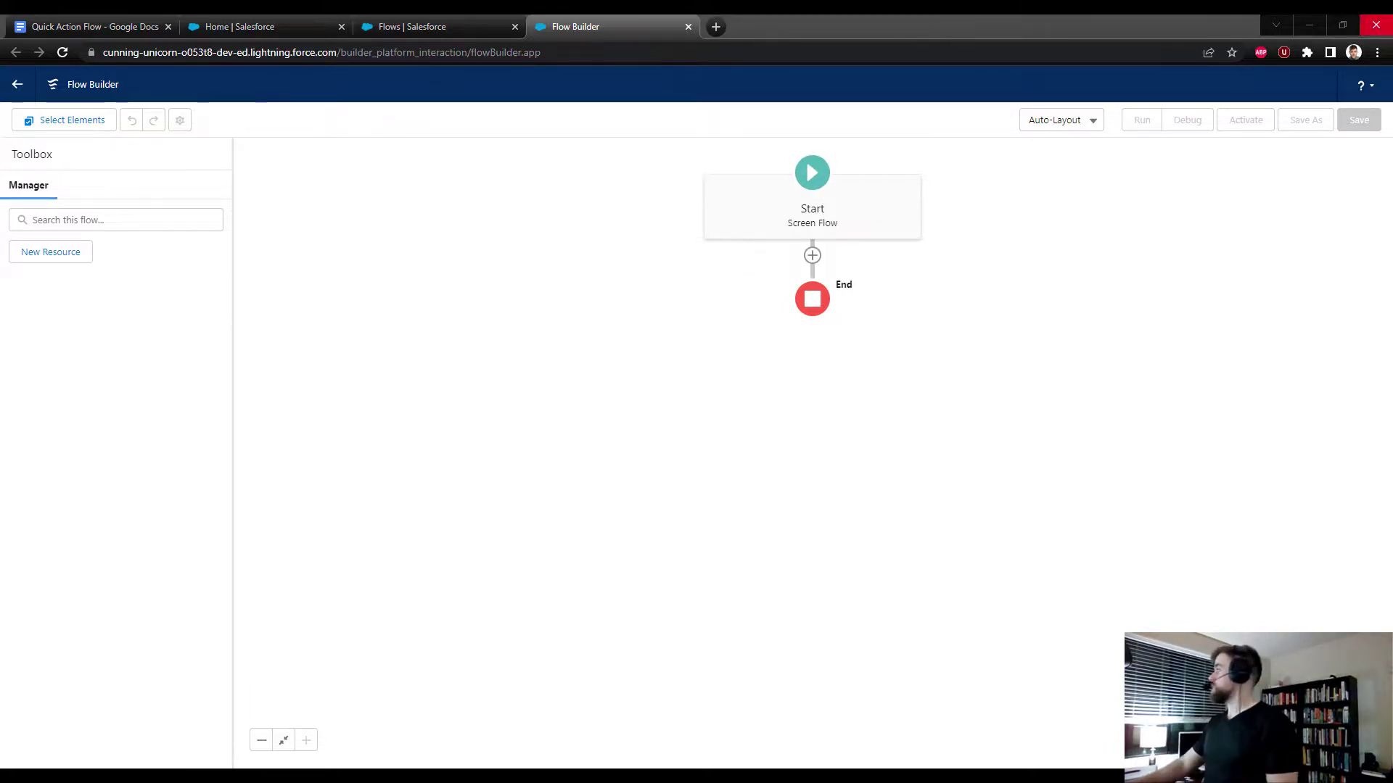
{"action": "left_click", "coordinate": [1055, 120]}
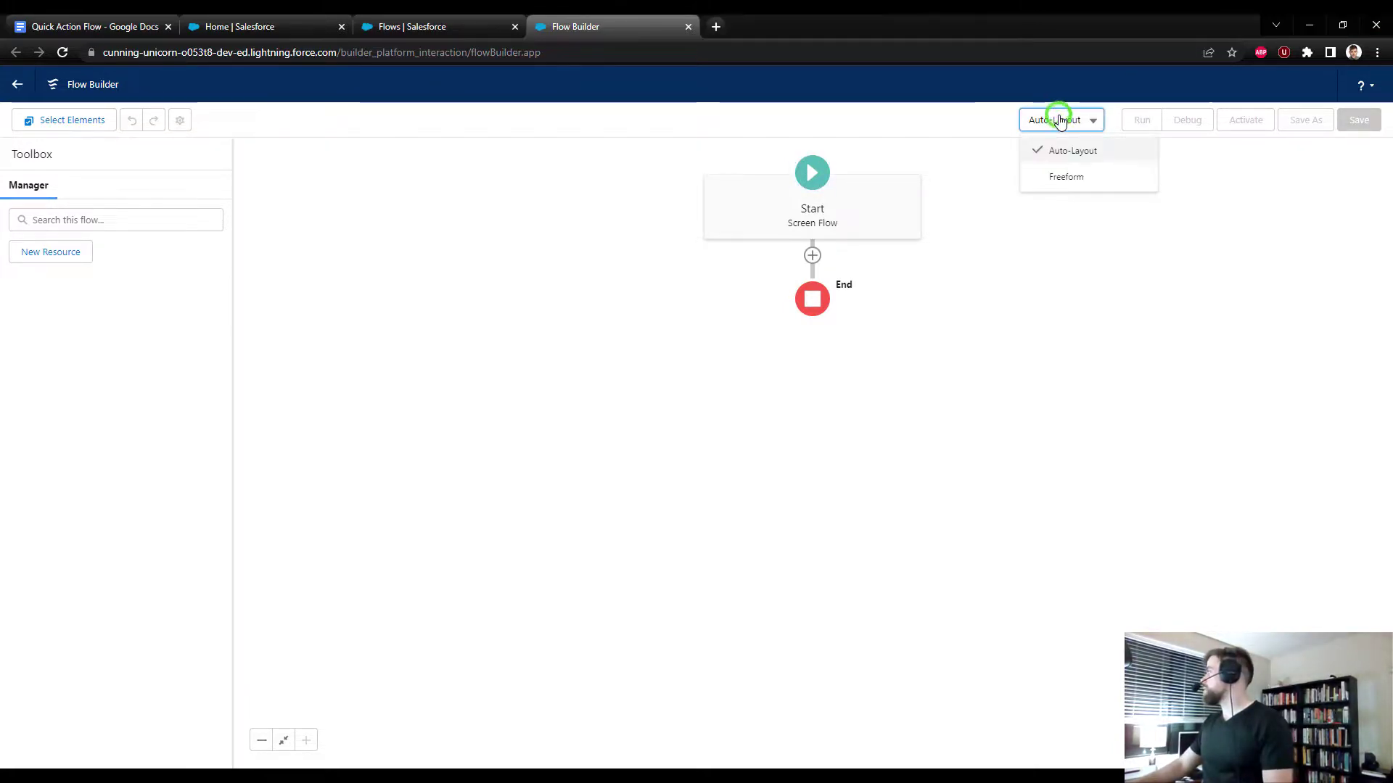
{"action": "left_click", "coordinate": [1058, 169]}
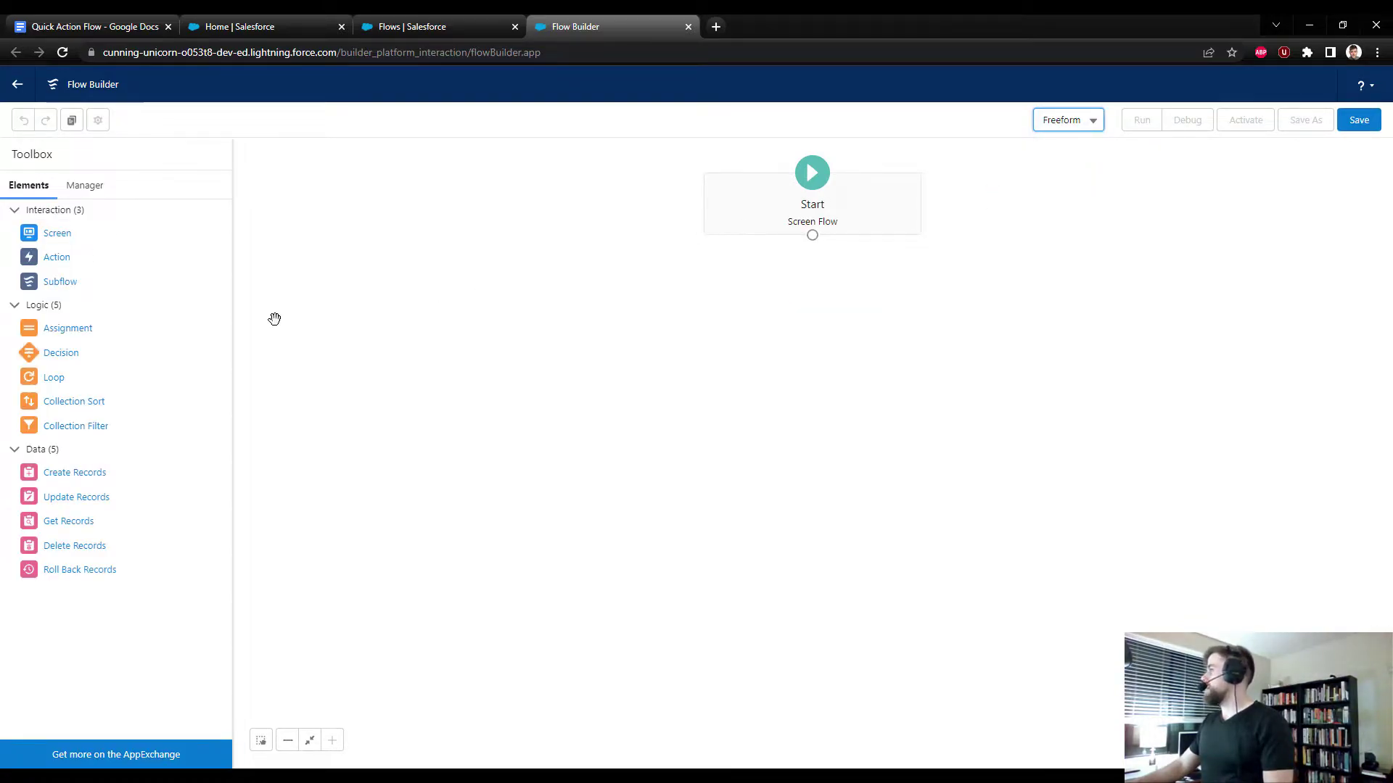
{"action": "left_click_drag", "start_coordinate": [851, 213], "coordinate": [637, 247]}
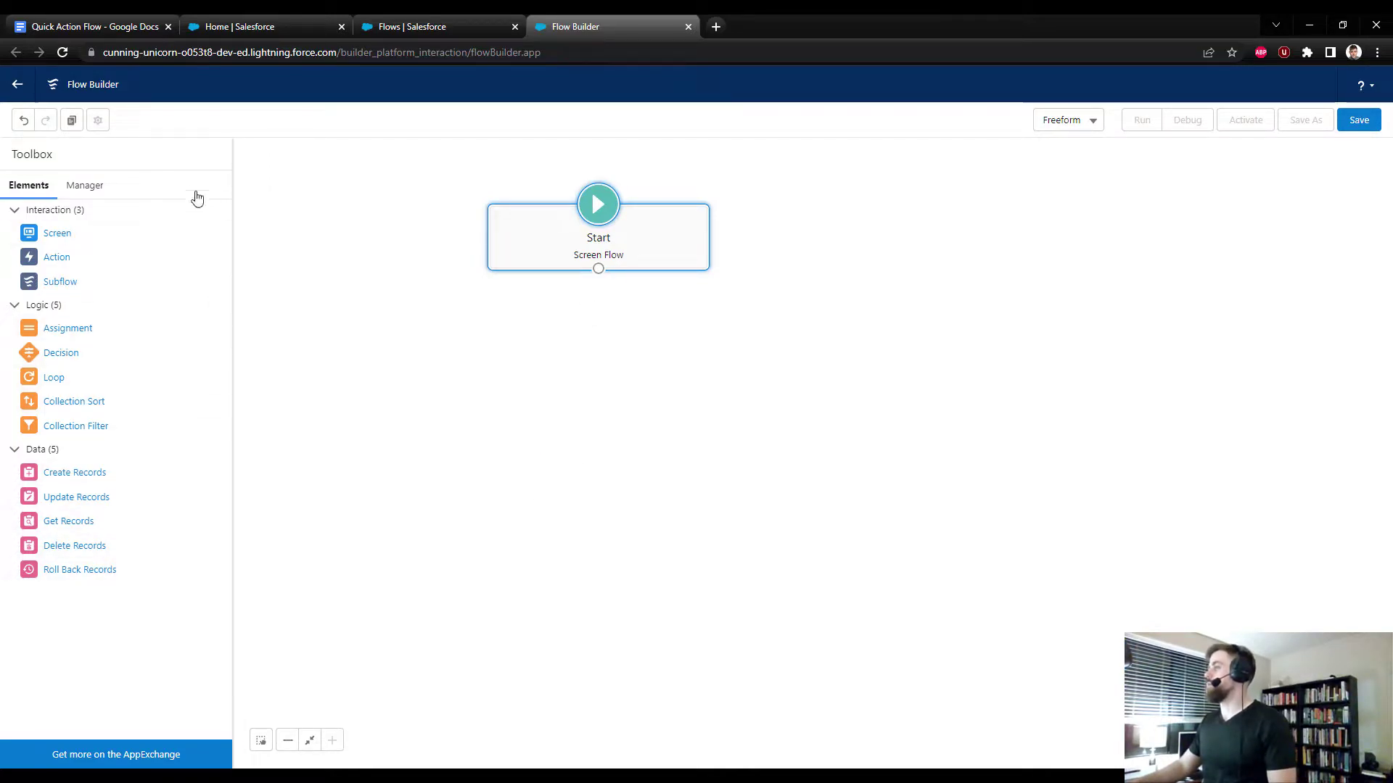
Define a new Variable resource with the API name recordId and the data type Text.
{"action": "left_click", "coordinate": [86, 188]}
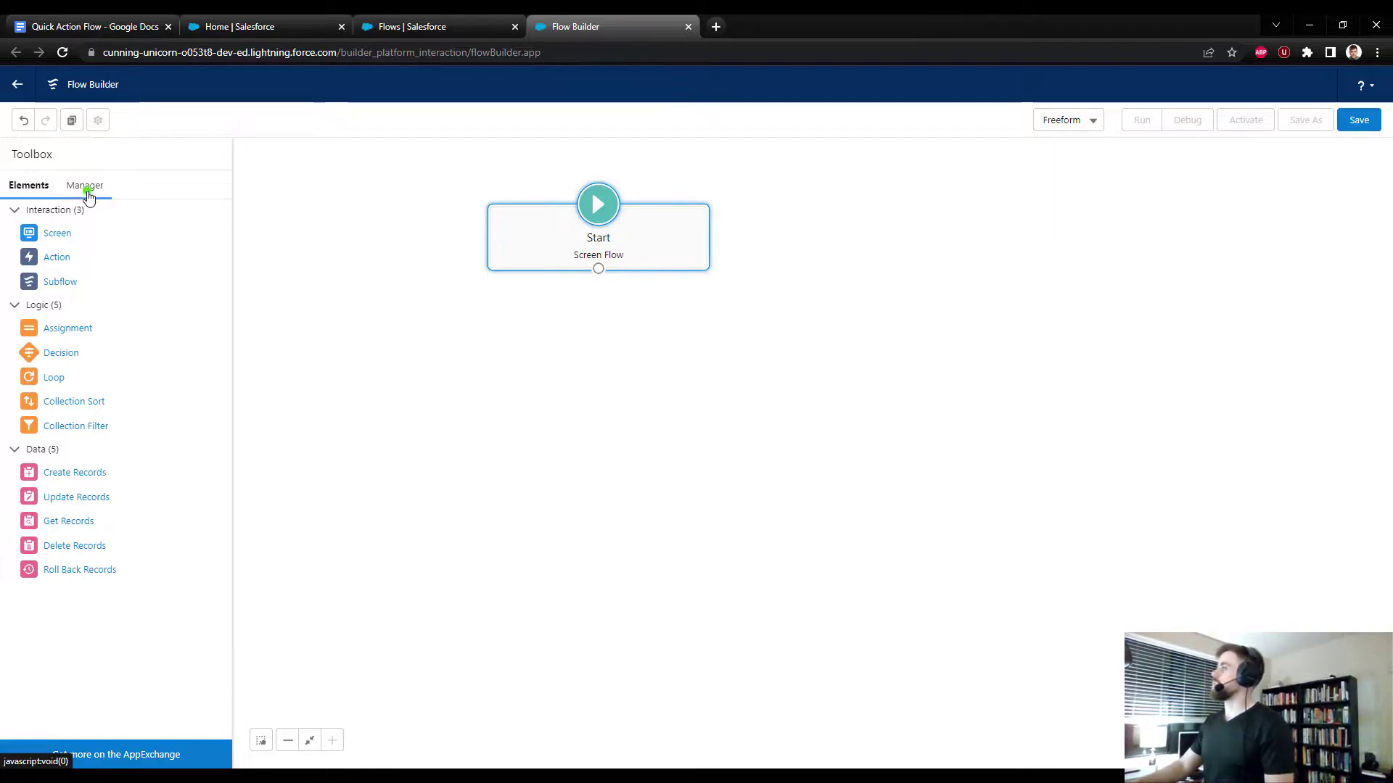
{"action": "left_click", "coordinate": [63, 250]}
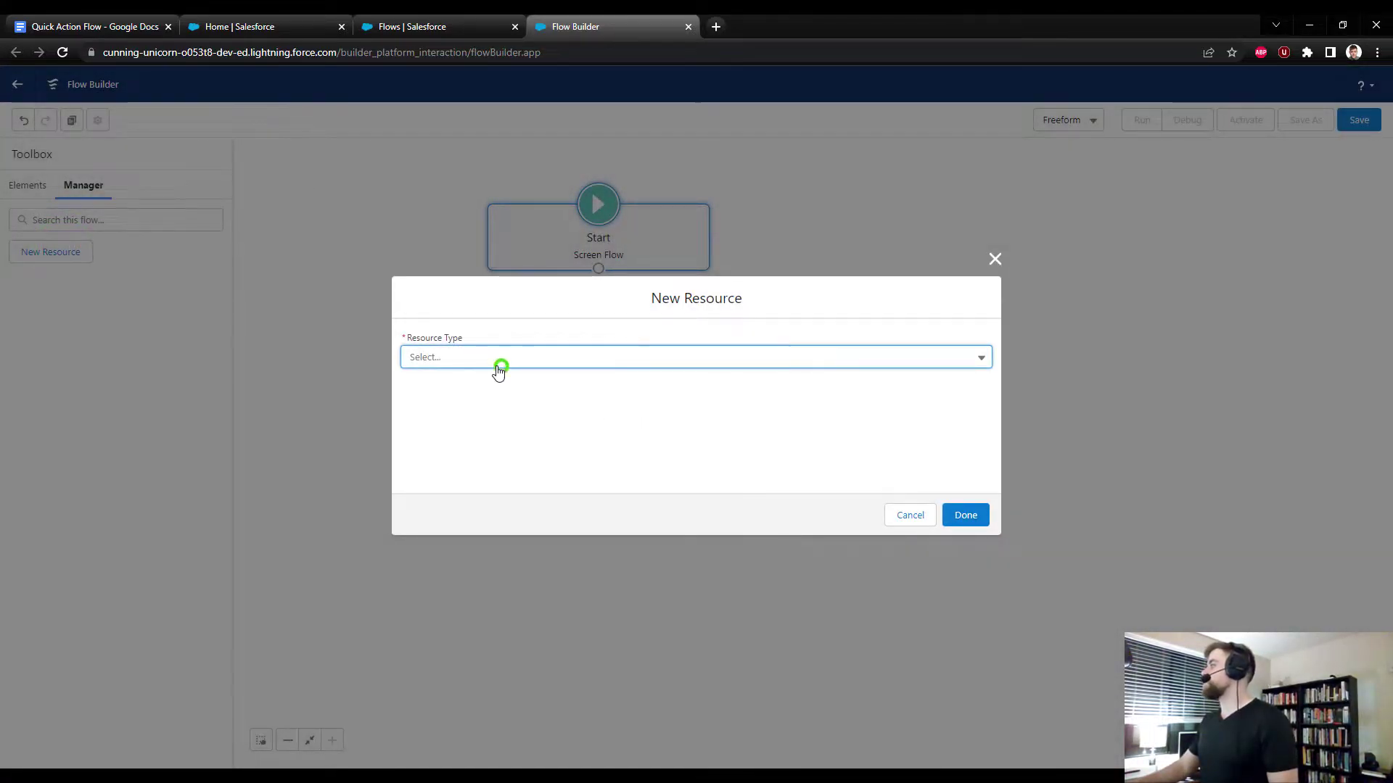
{"action": "left_click", "coordinate": [499, 368]}
{"action": "left_click", "coordinate": [459, 391]}
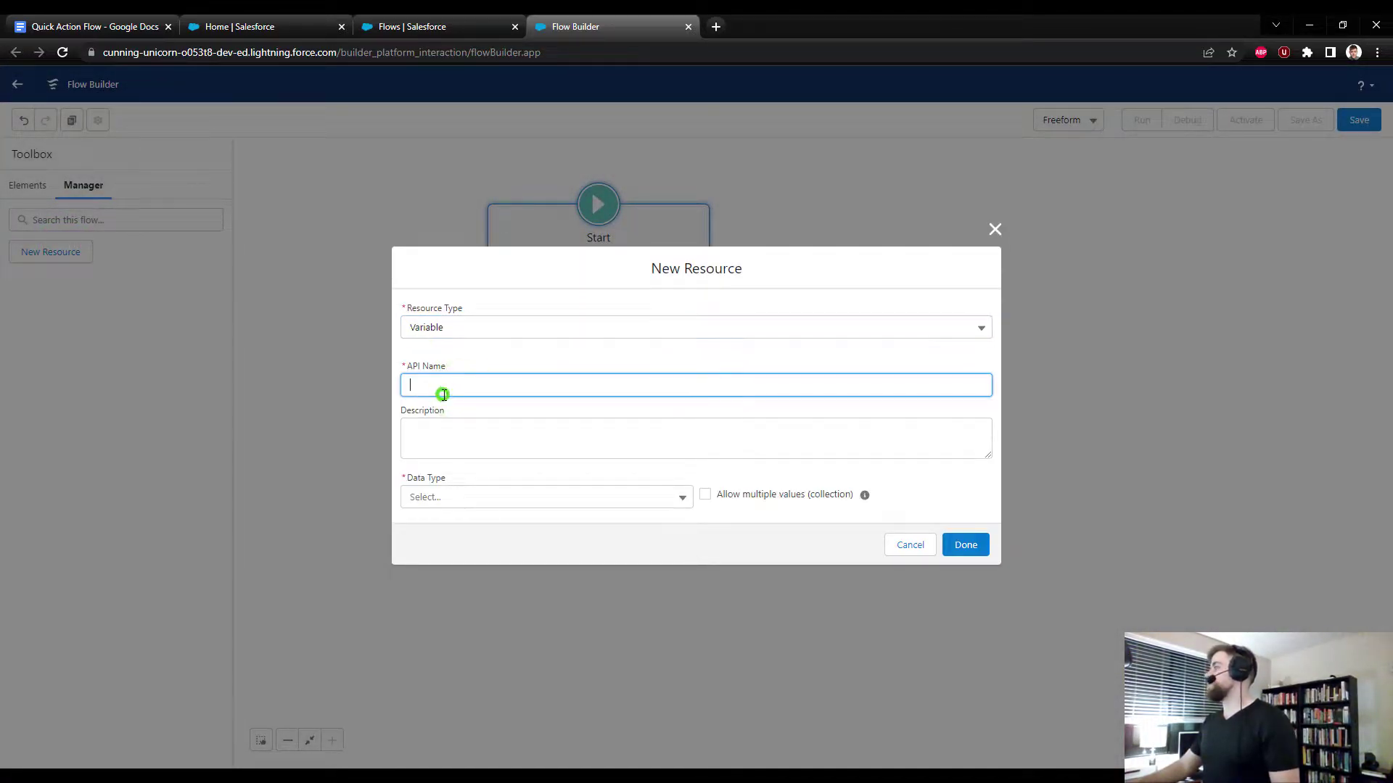
{"action": "type", "text": "recordId"}
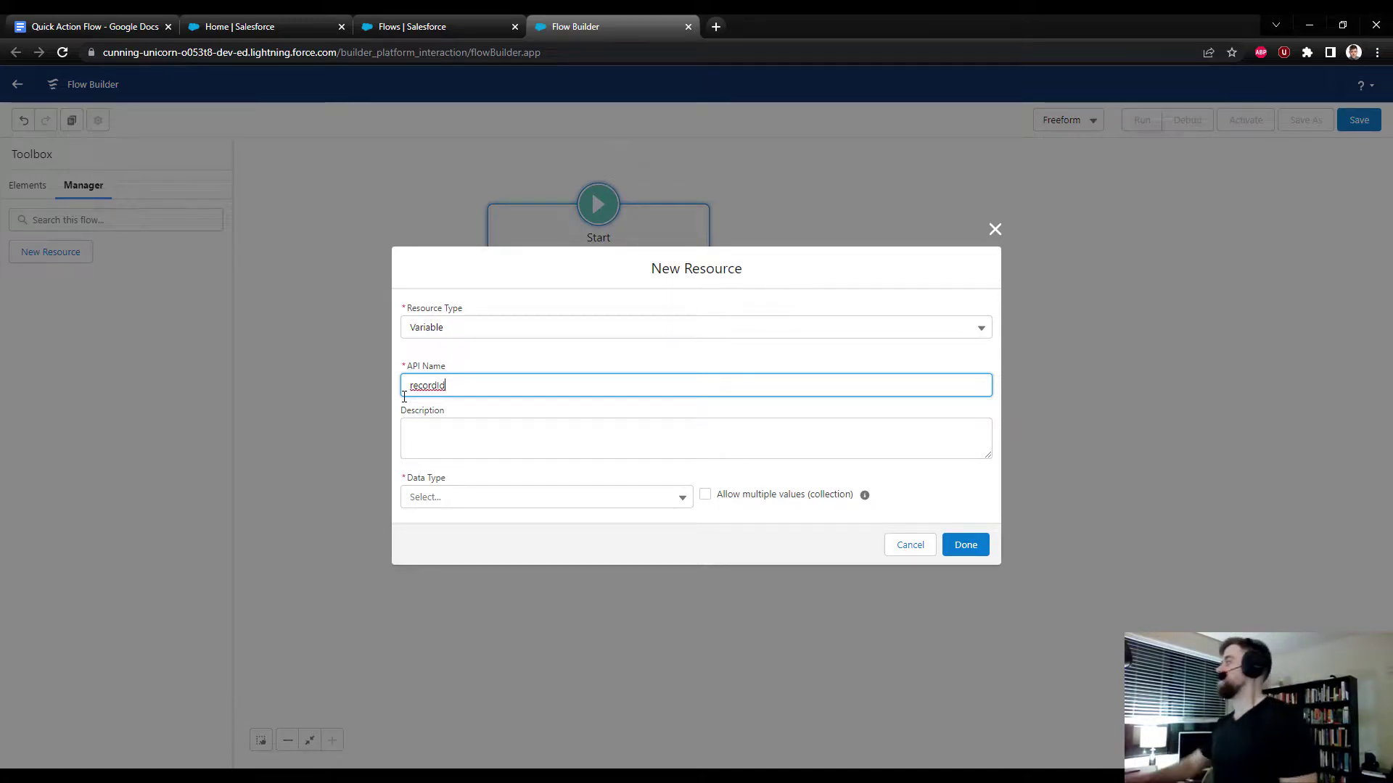
{"action": "left_click", "coordinate": [458, 502]}
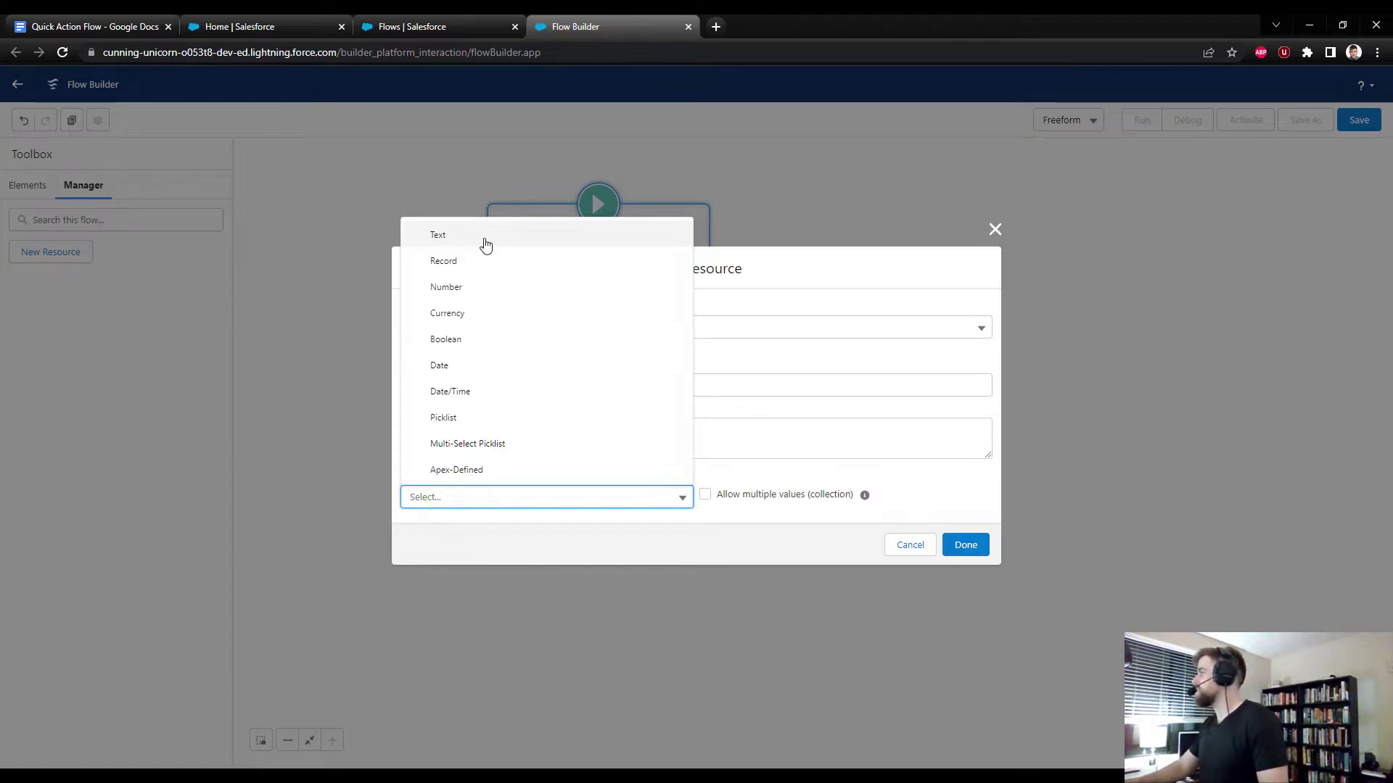
{"action": "left_click", "coordinate": [485, 246]}
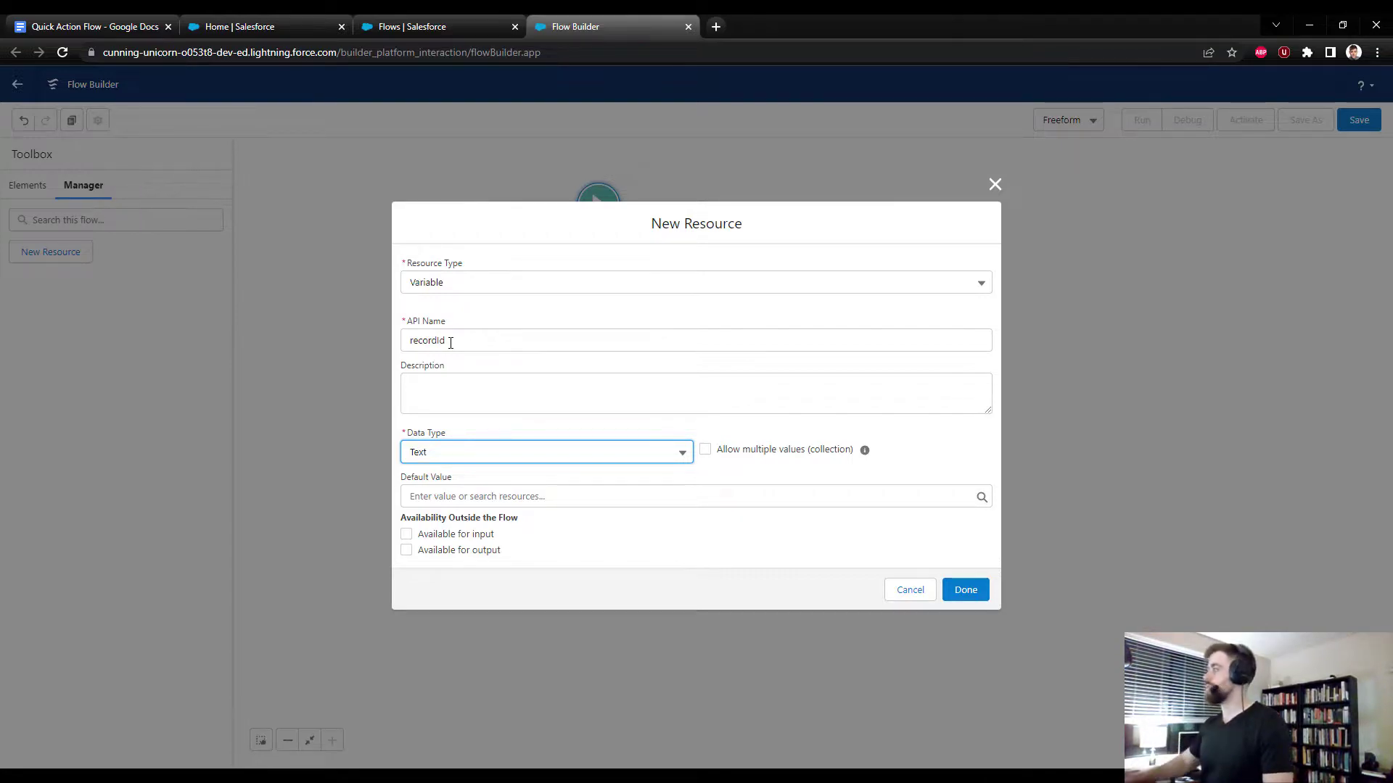
Make the recordId variable available for input and save the resource.
{"action": "left_click", "coordinate": [481, 311]}
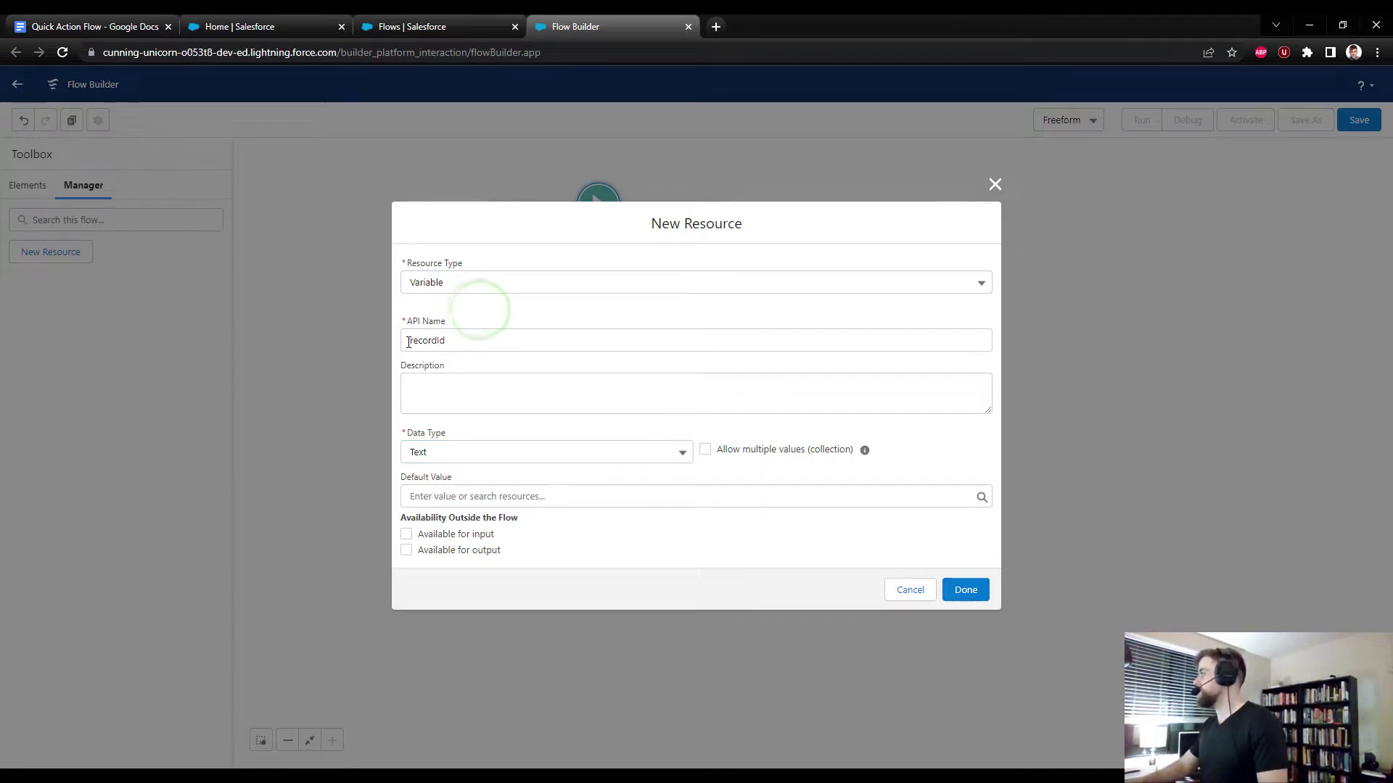
{"action": "double_click", "coordinate": [437, 339]}
{"action": "left_click", "coordinate": [451, 317]}
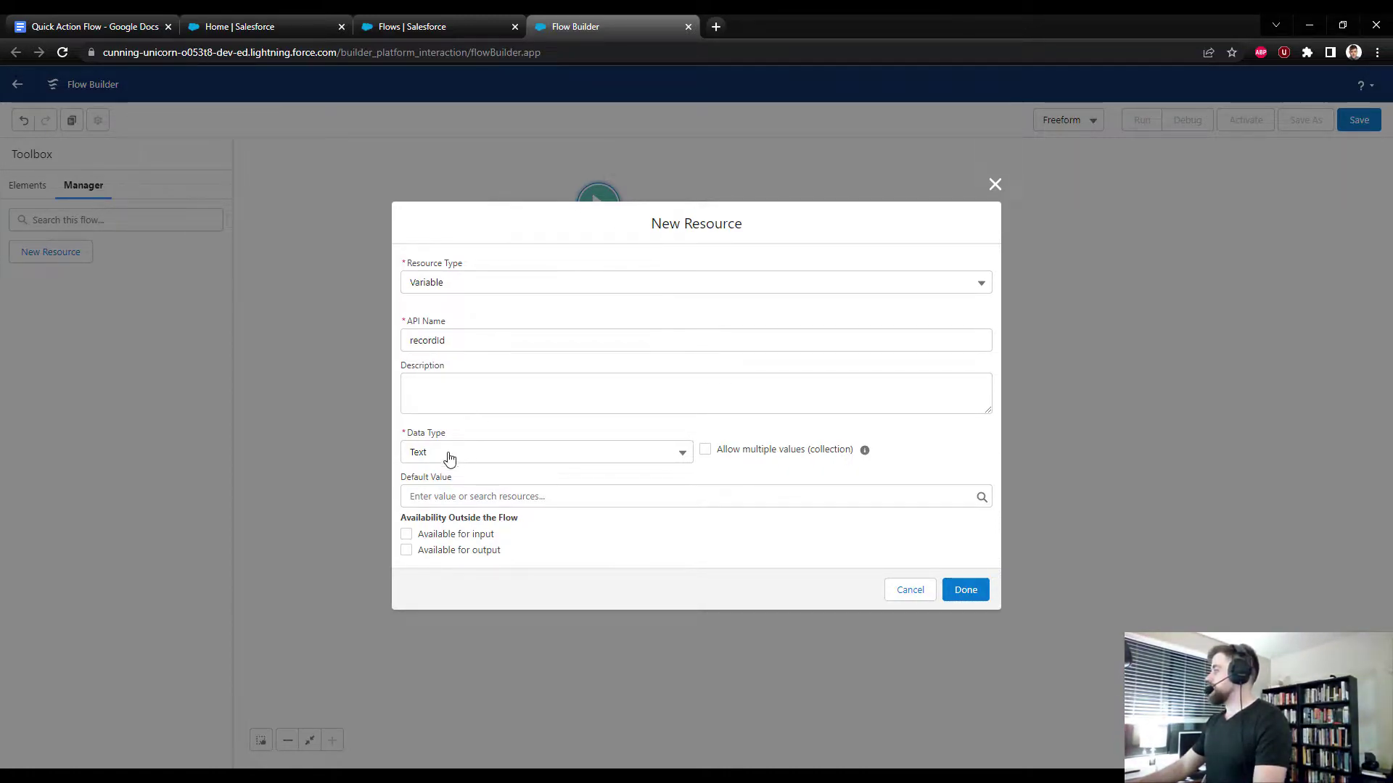
{"action": "left_click", "coordinate": [407, 536]}
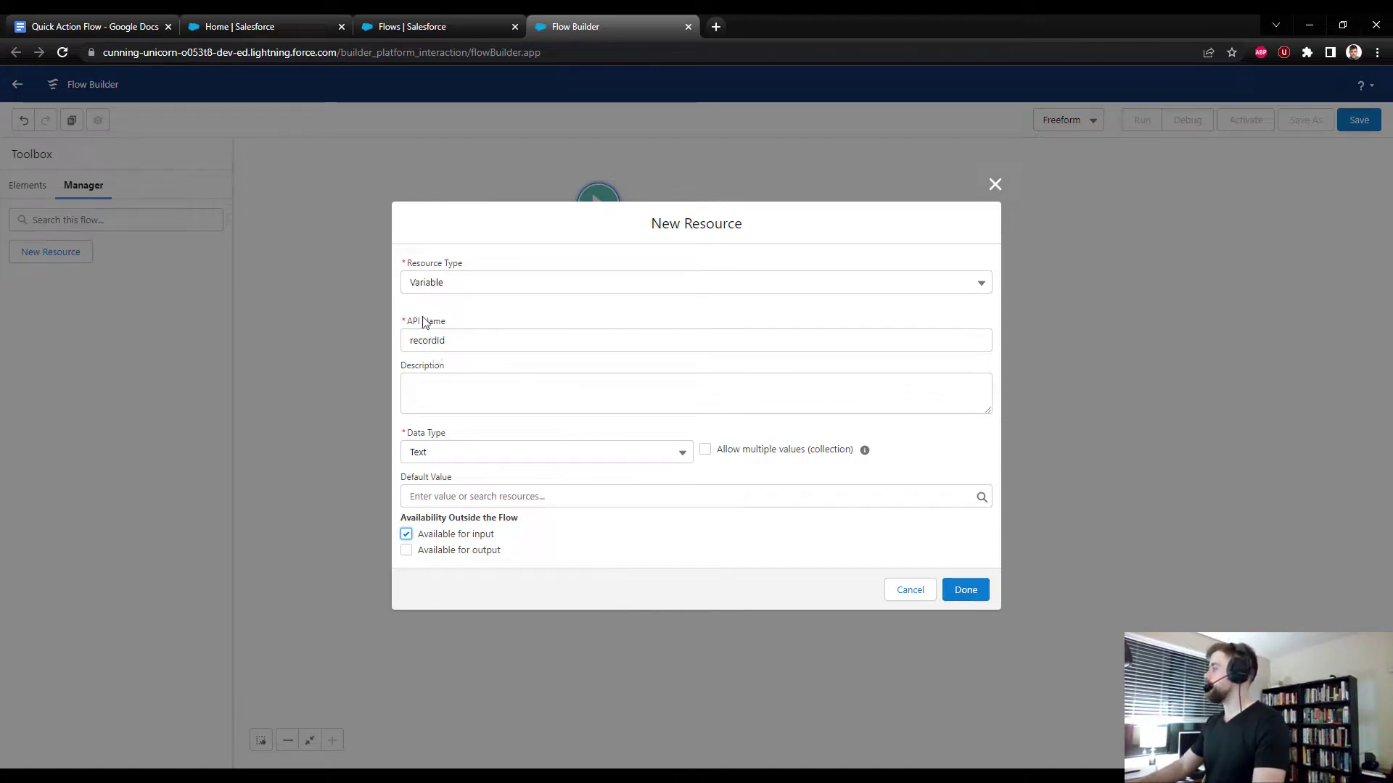
{"action": "left_click", "coordinate": [972, 596]}
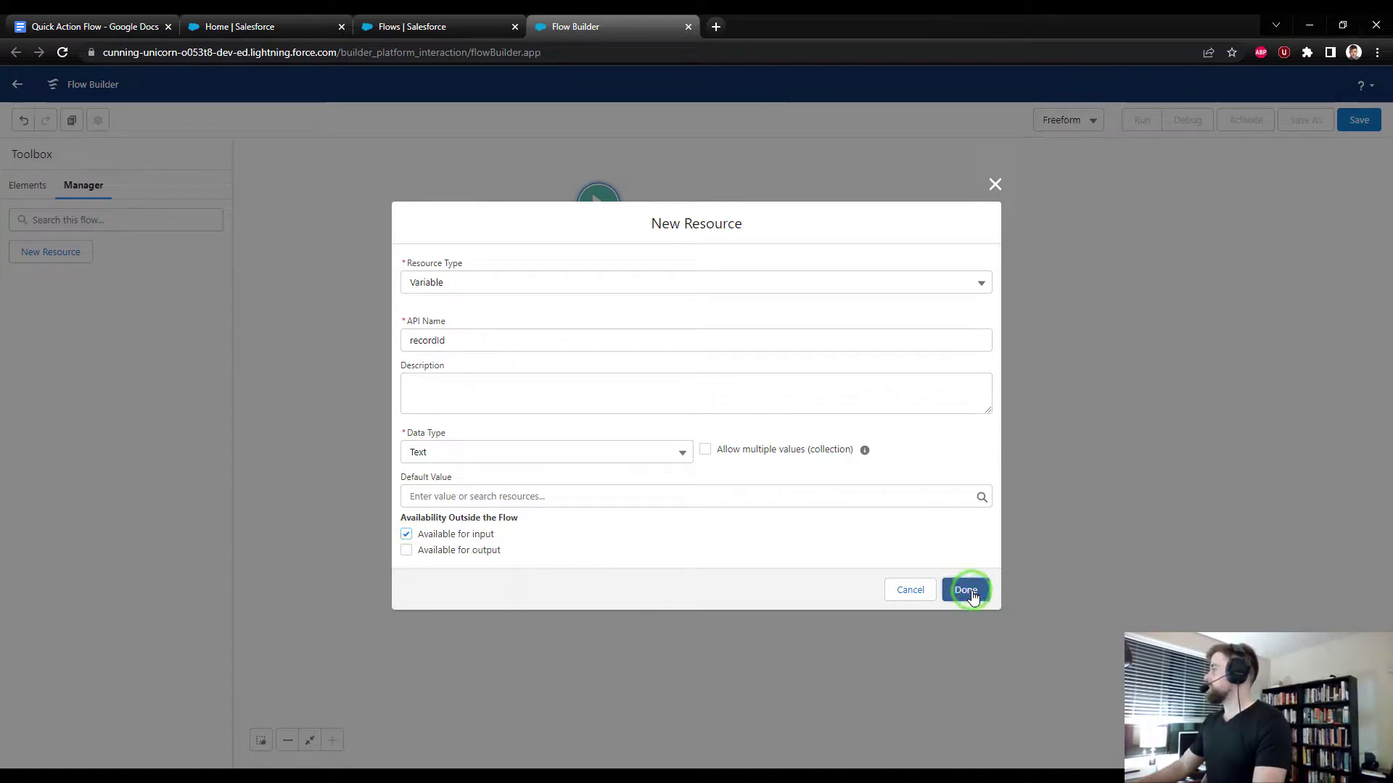
{"action": "right_click", "coordinate": [969, 594]}
{"action": "left_click", "coordinate": [858, 586]}
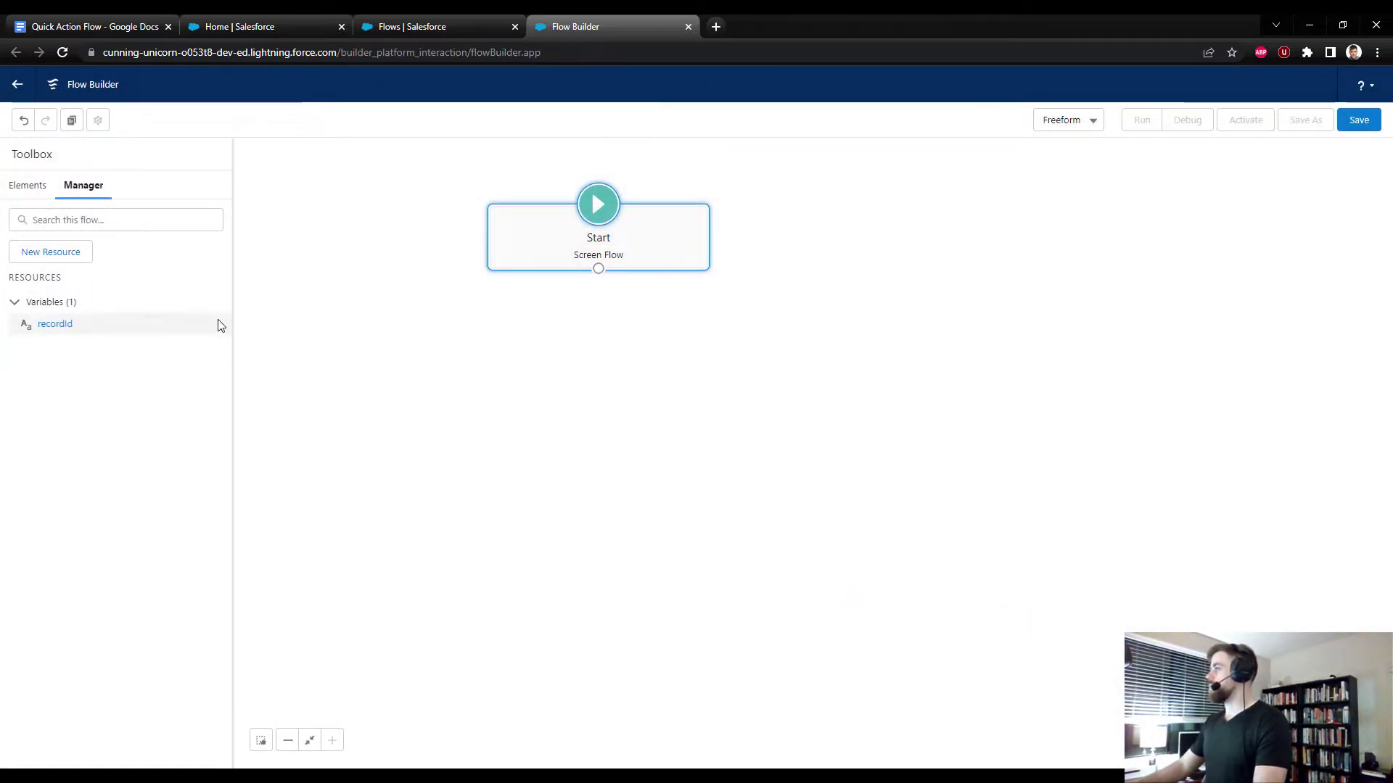
Add a Screen element below Start, hide its header, and set its label and API name to ScreenOne.
{"action": "left_click", "coordinate": [32, 192]}
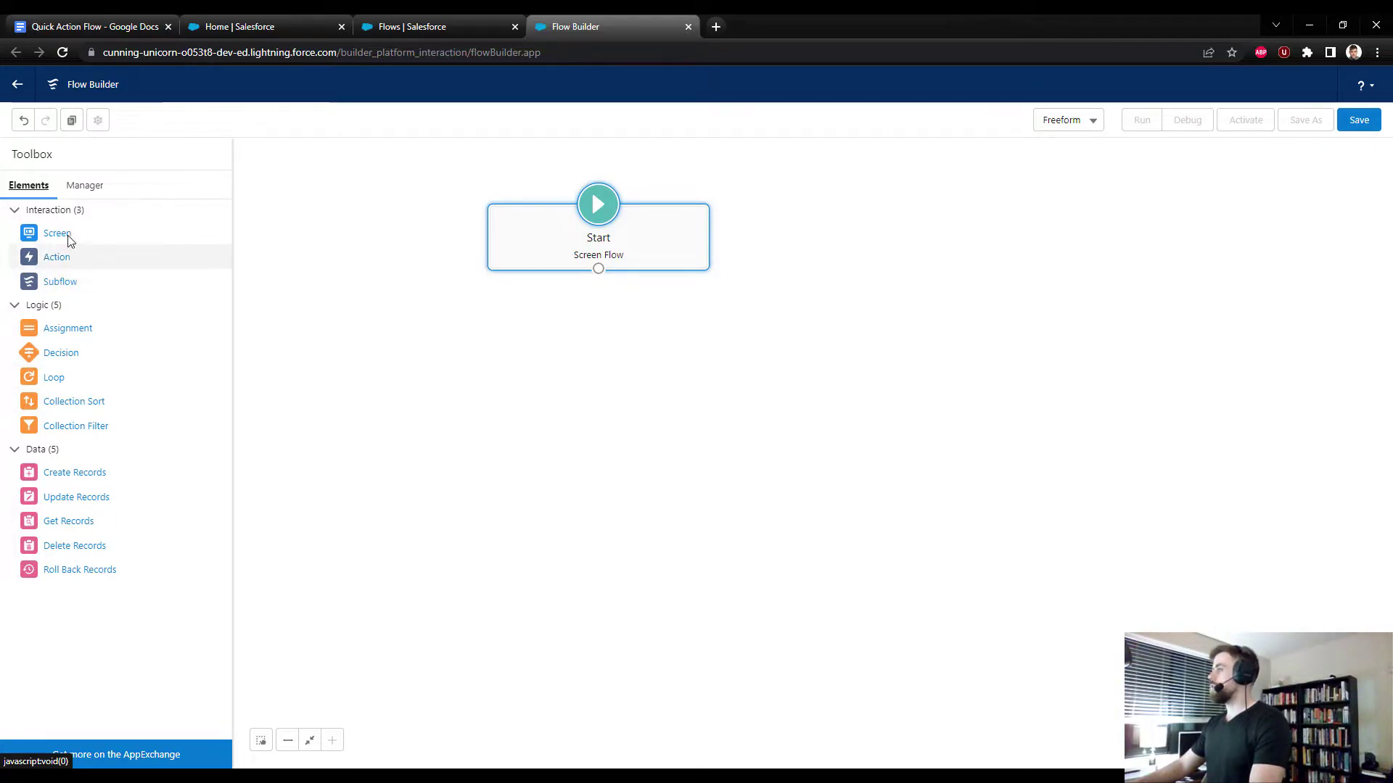
{"action": "left_click_drag", "start_coordinate": [61, 235], "coordinate": [580, 361]}
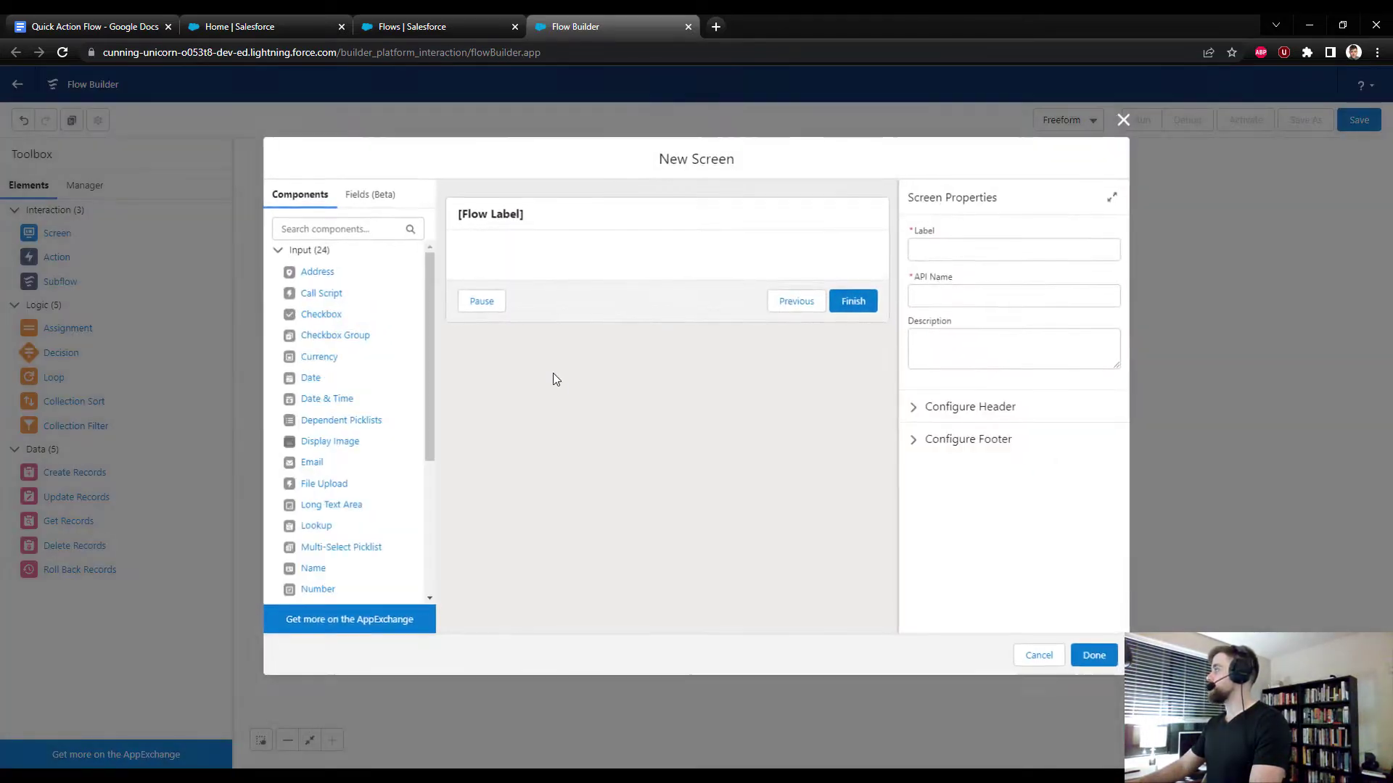
{"action": "left_click", "coordinate": [943, 407]}
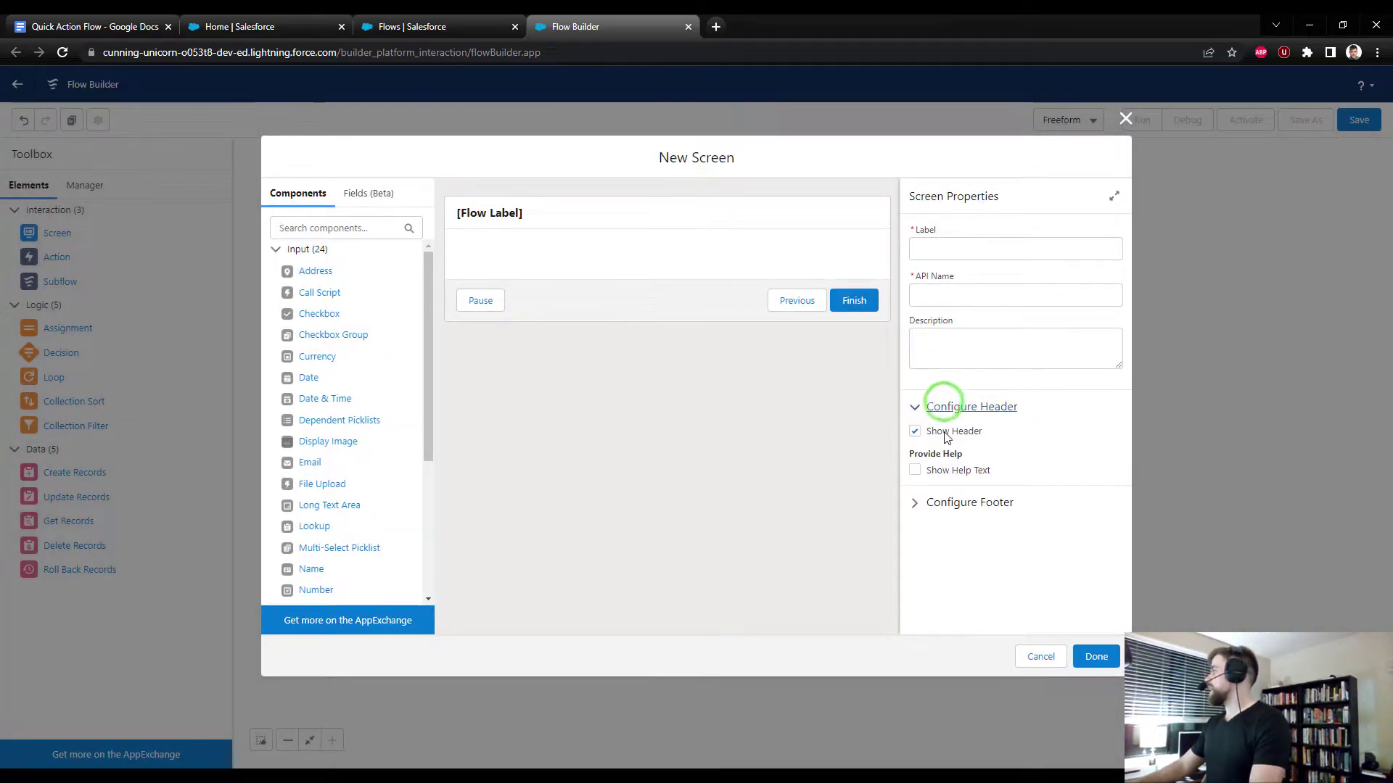
{"action": "left_click", "coordinate": [944, 435]}
{"action": "left_click", "coordinate": [944, 247]}
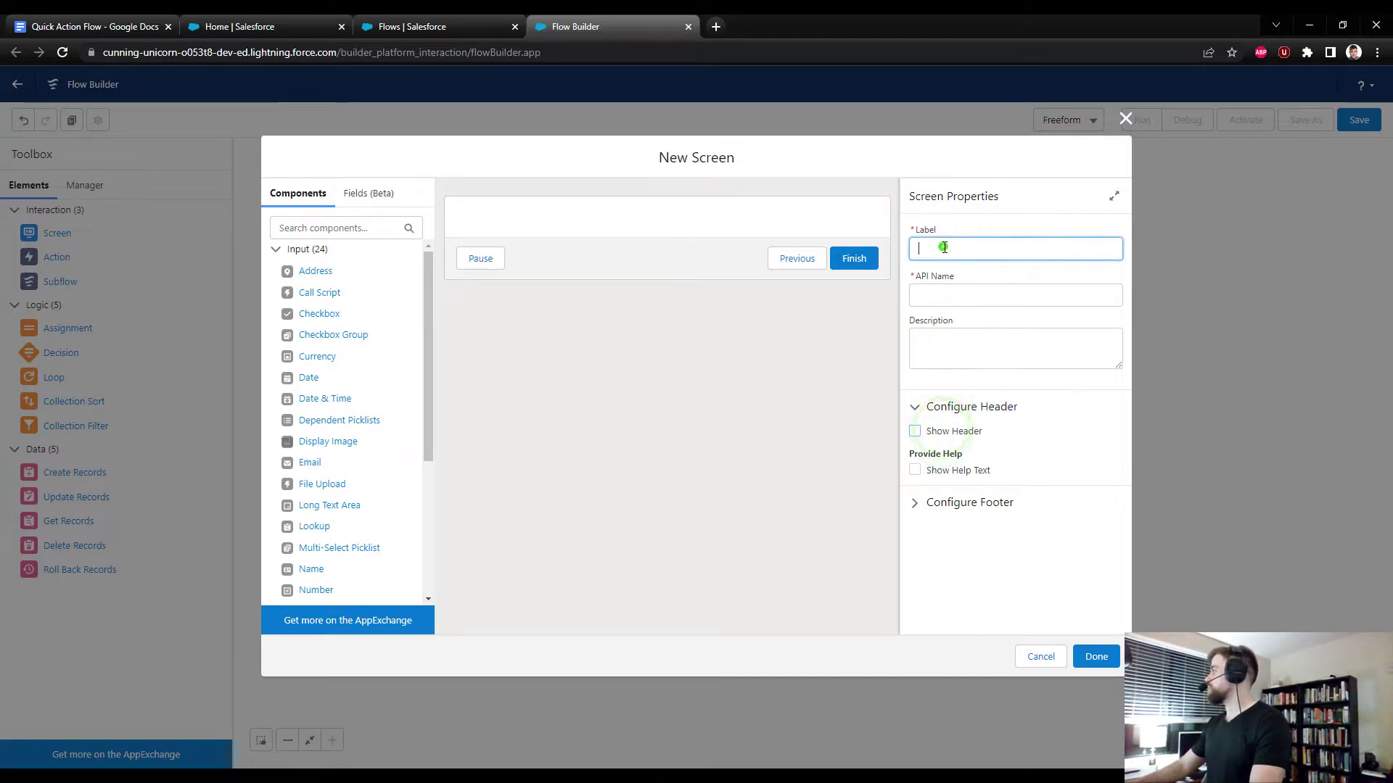
{"action": "type", "text": "s"}
{"action": "type", "text": "creenOne"}
{"action": "key", "text": "Tab"}
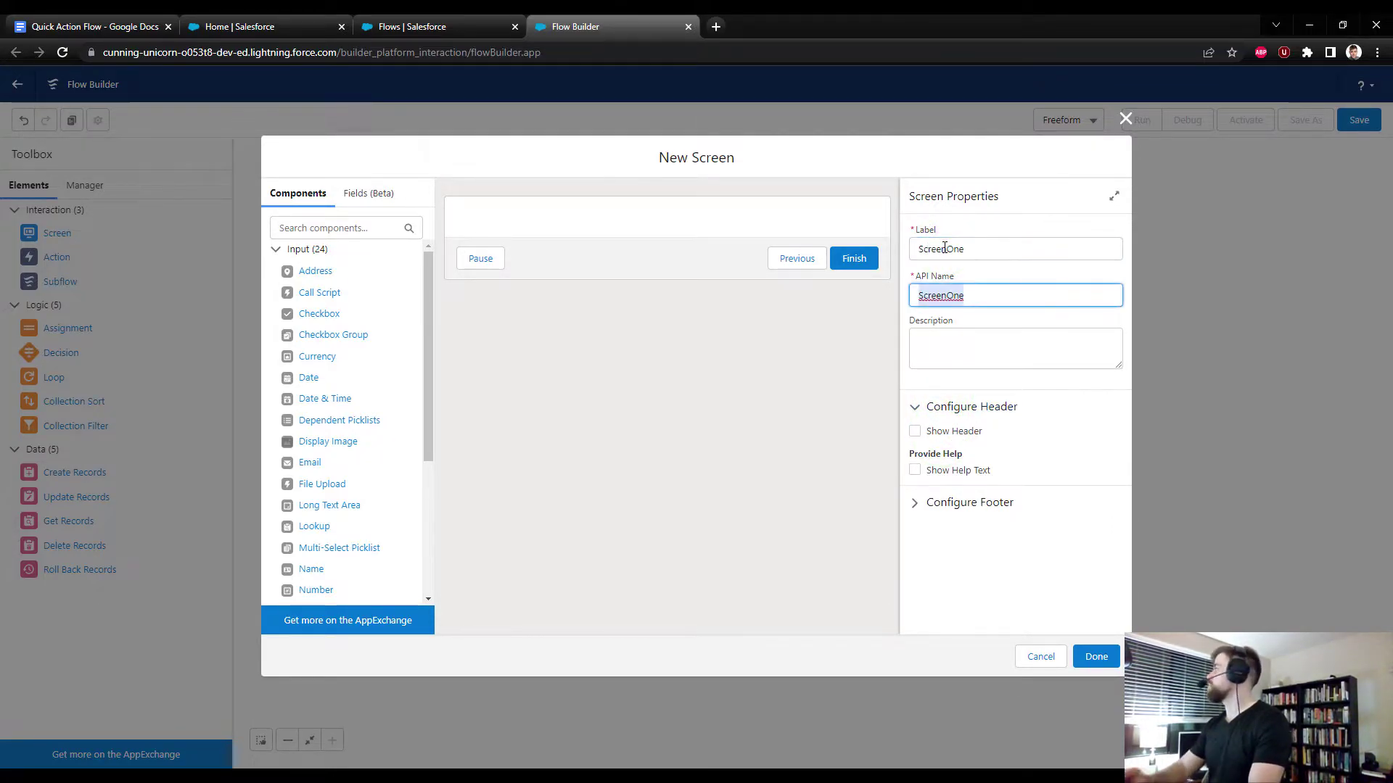
Hide the Pause button in the ScreenOne footer configuration.
{"action": "left_click", "coordinate": [962, 502]}
{"action": "scroll", "coordinate": [1016, 529], "scroll_direction": "down", "scroll_amount": 3}
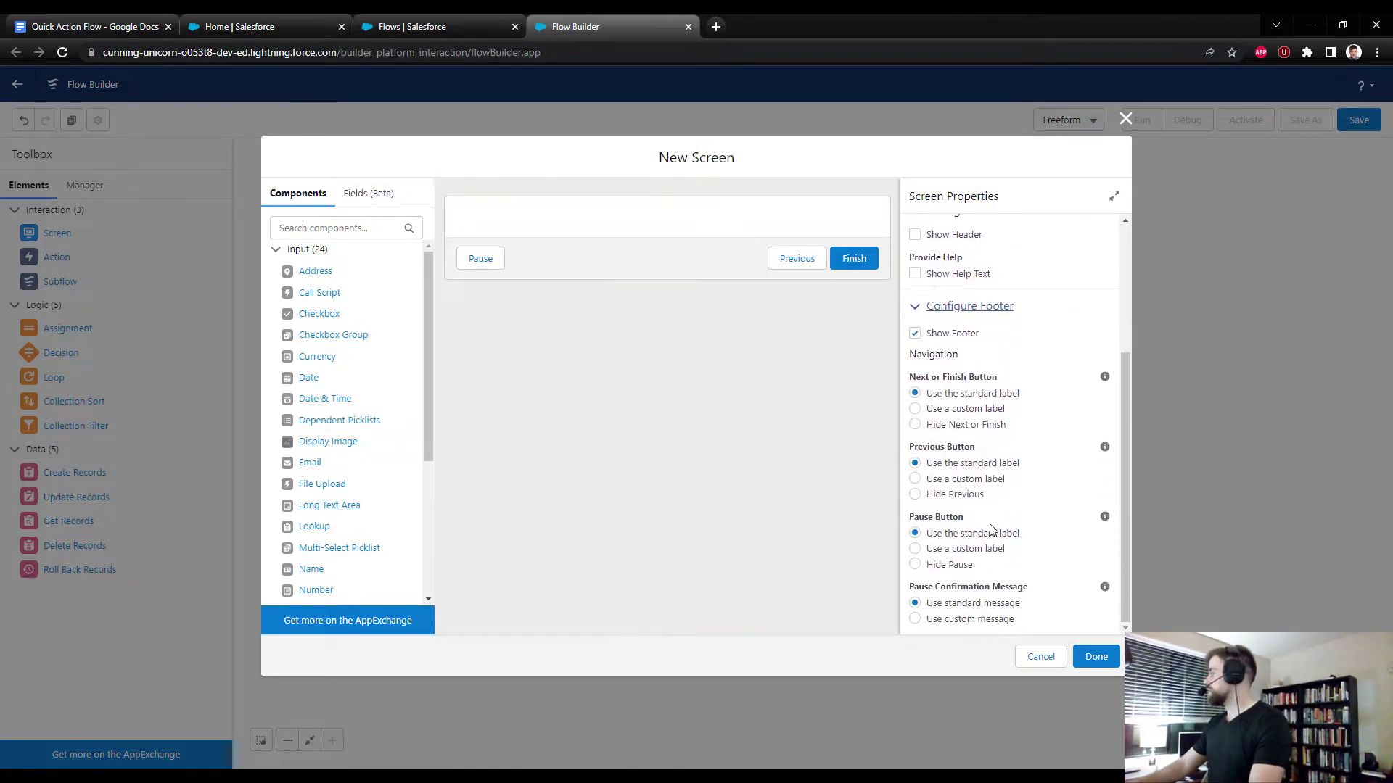
{"action": "left_click", "coordinate": [943, 562]}
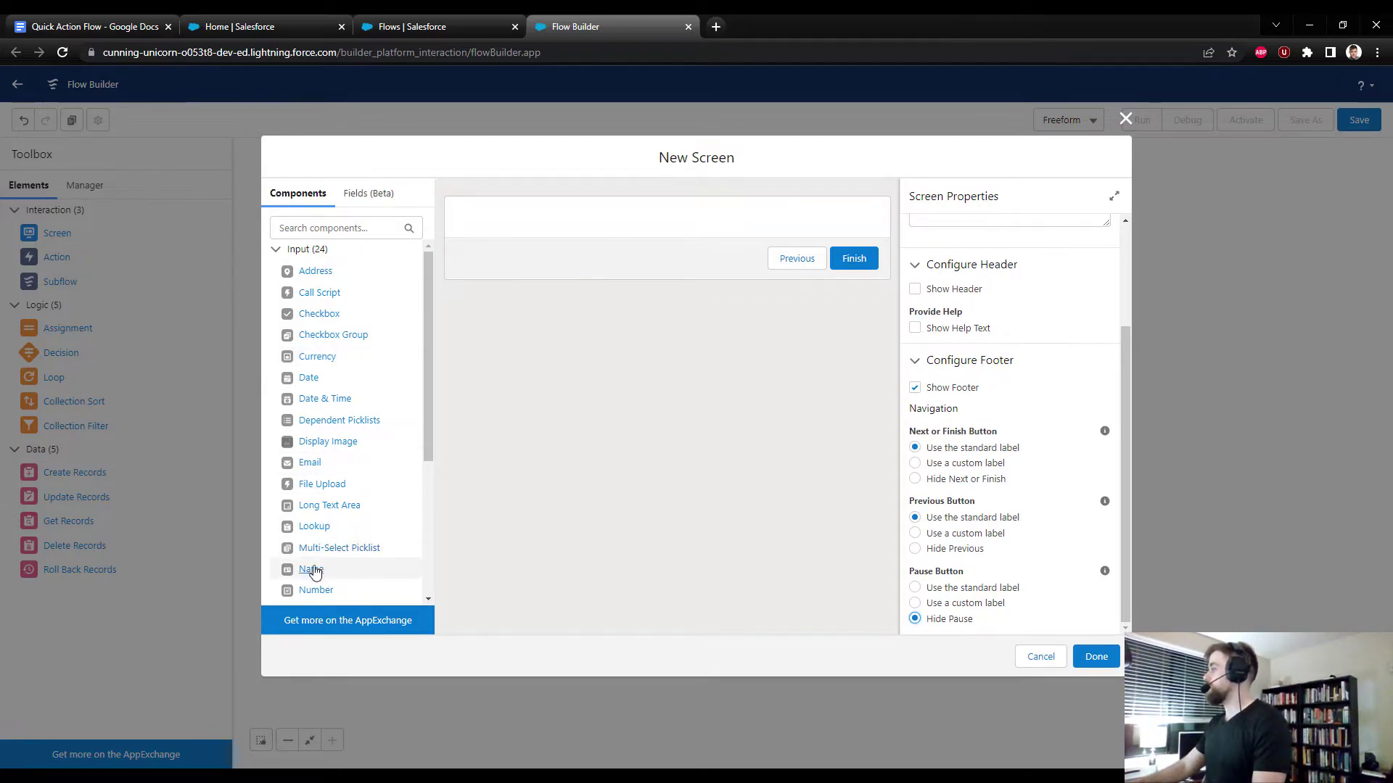
Add a Name input component to the screen and set its API name to ContactName.
{"action": "left_click_drag", "start_coordinate": [308, 577], "coordinate": [536, 217]}
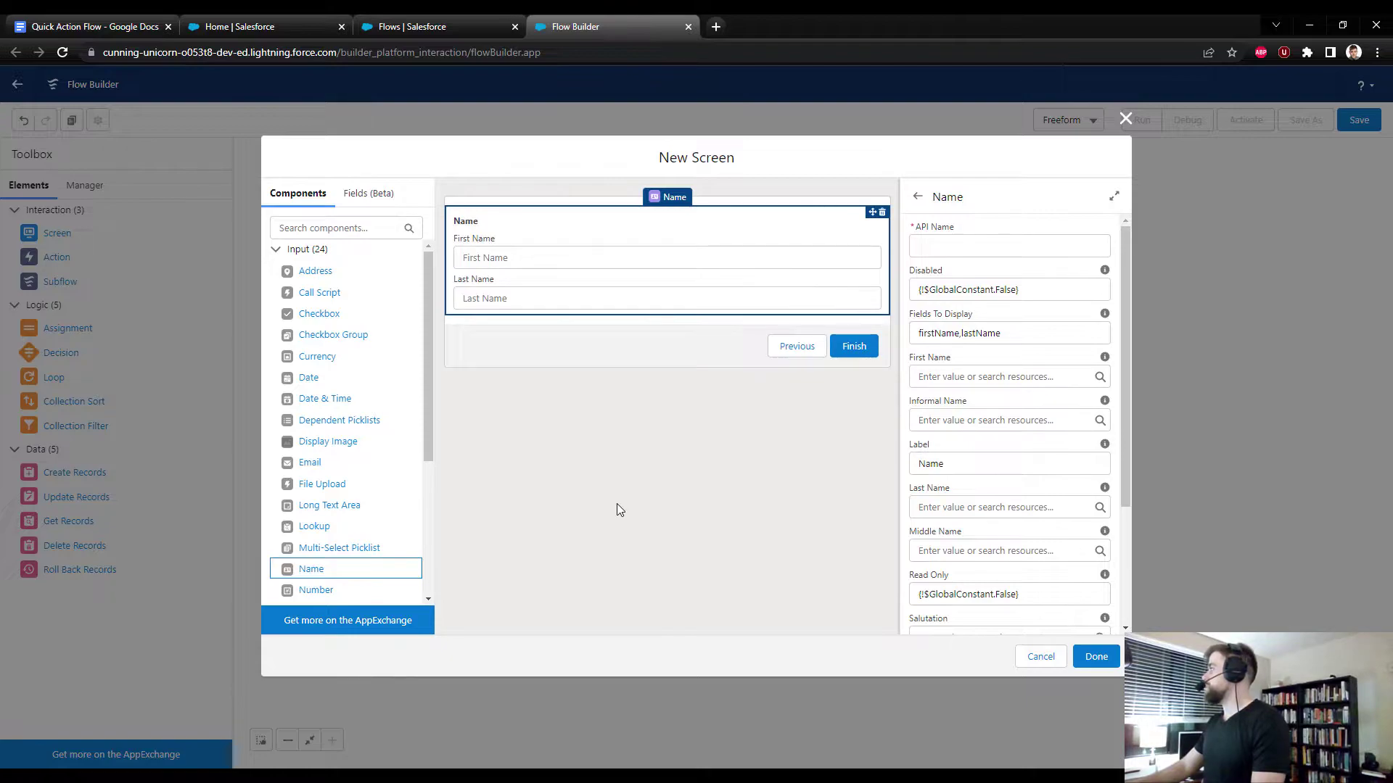
{"action": "left_click", "coordinate": [927, 251]}
{"action": "type", "text": "C"}
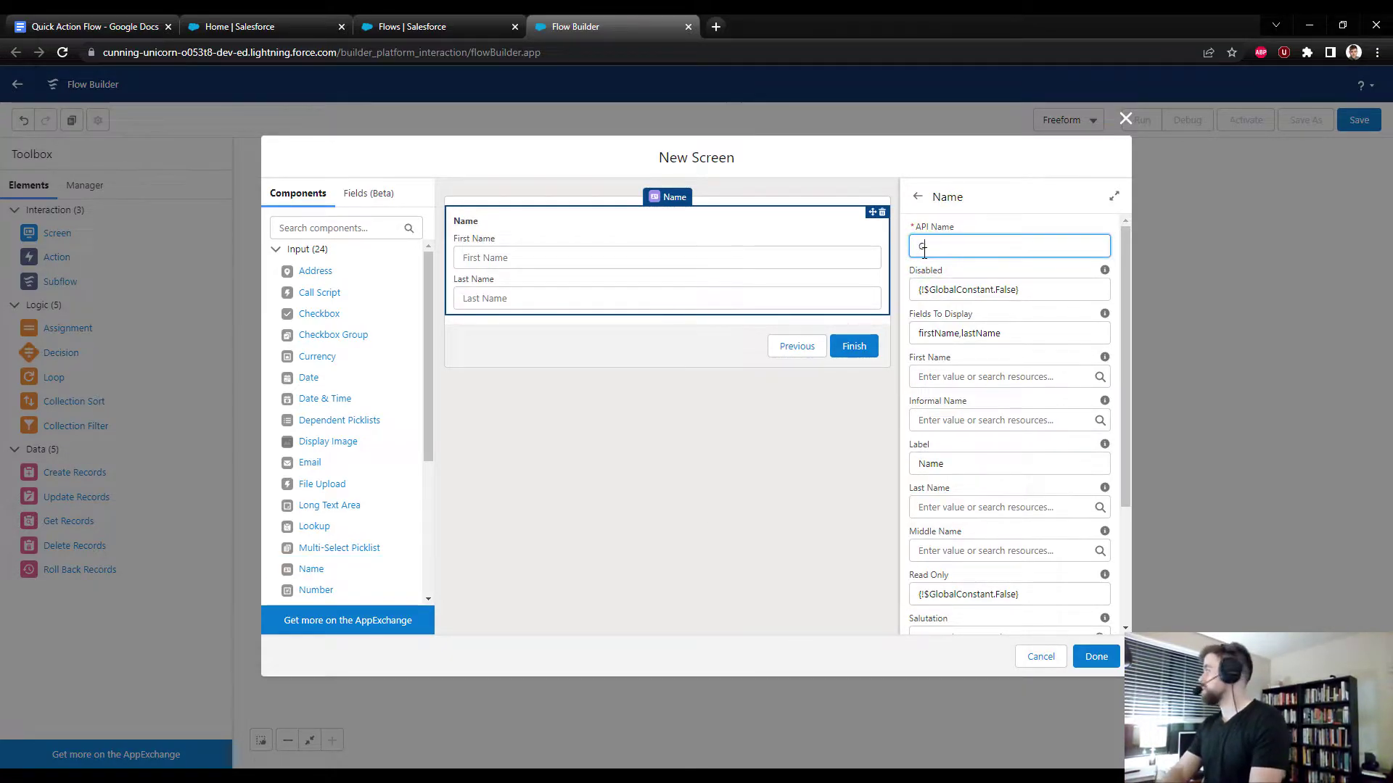
{"action": "type", "text": "ontactName"}
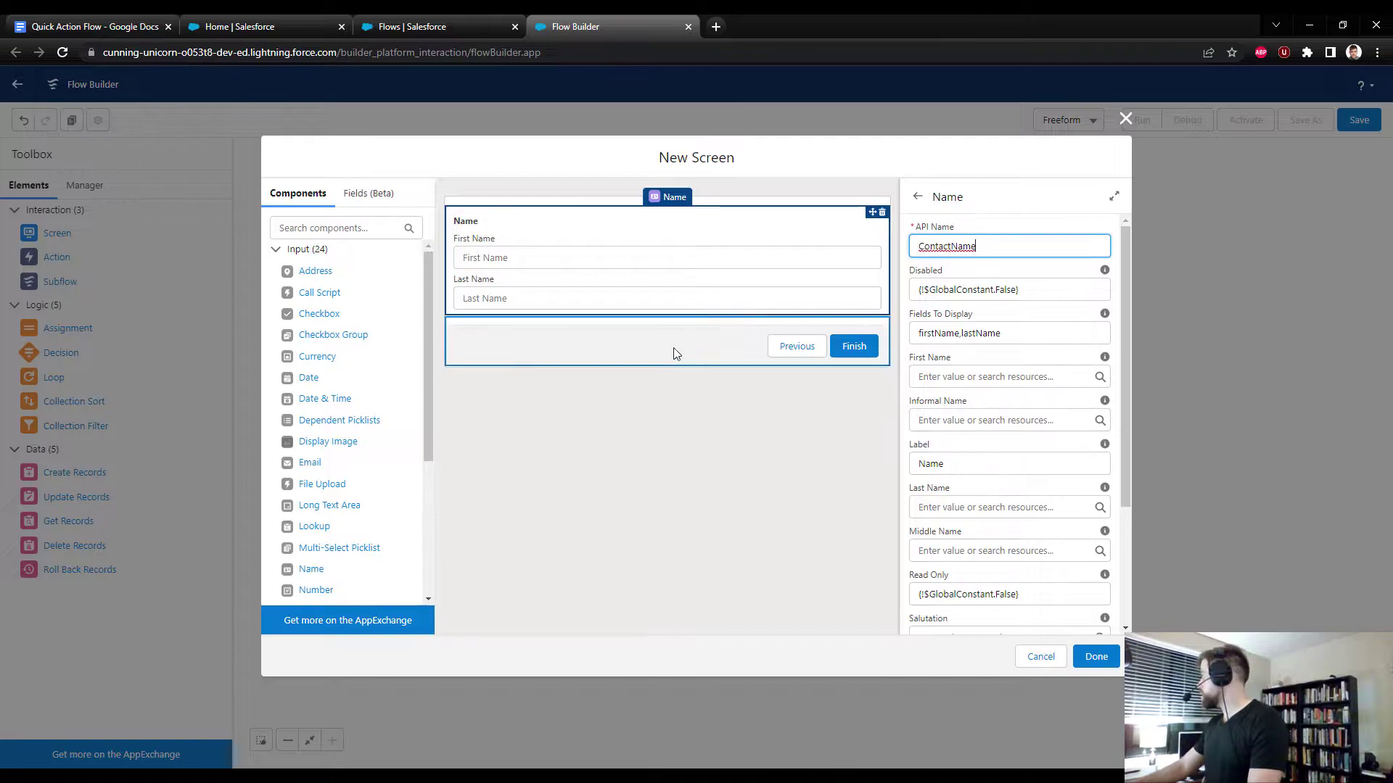
{"action": "scroll", "coordinate": [966, 453], "scroll_direction": "down", "scroll_amount": 3}
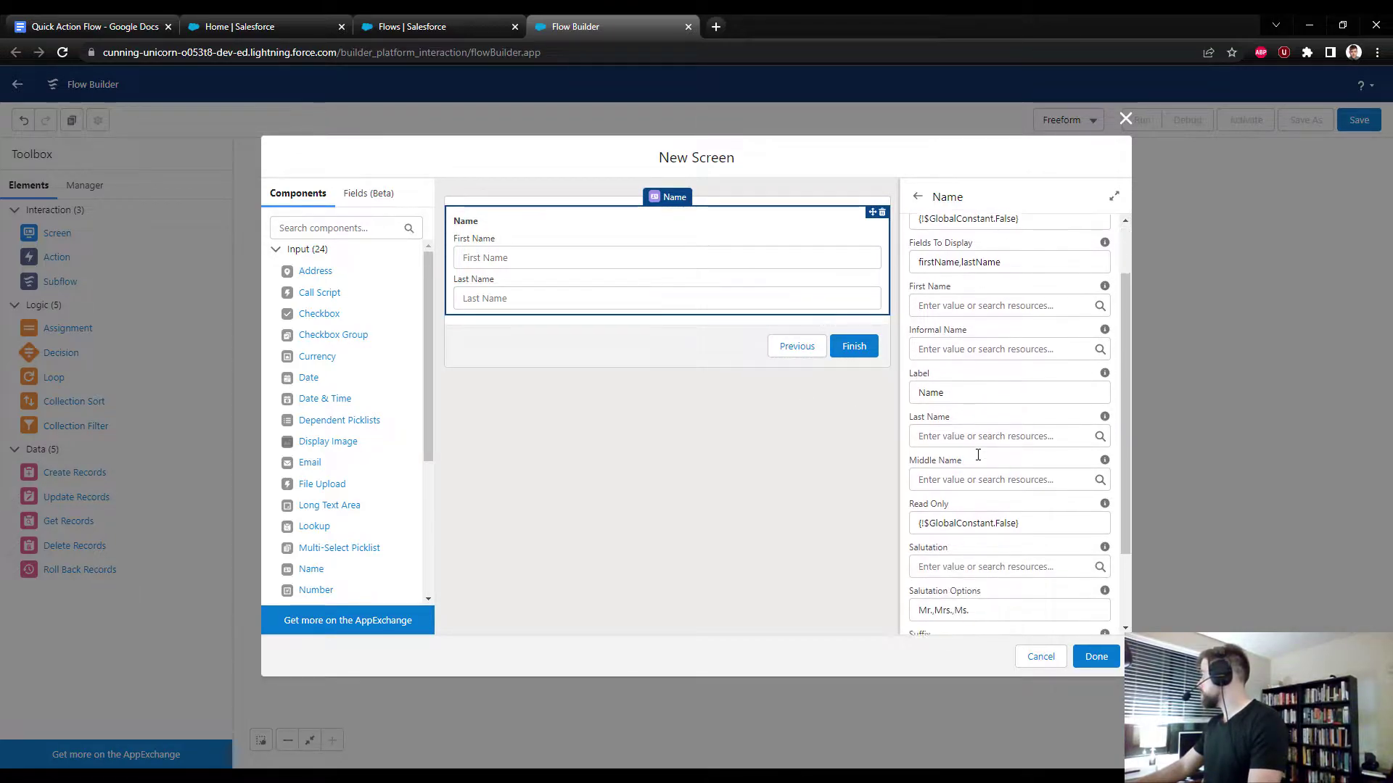
{"action": "scroll", "coordinate": [971, 435], "scroll_direction": "up", "scroll_amount": 3}
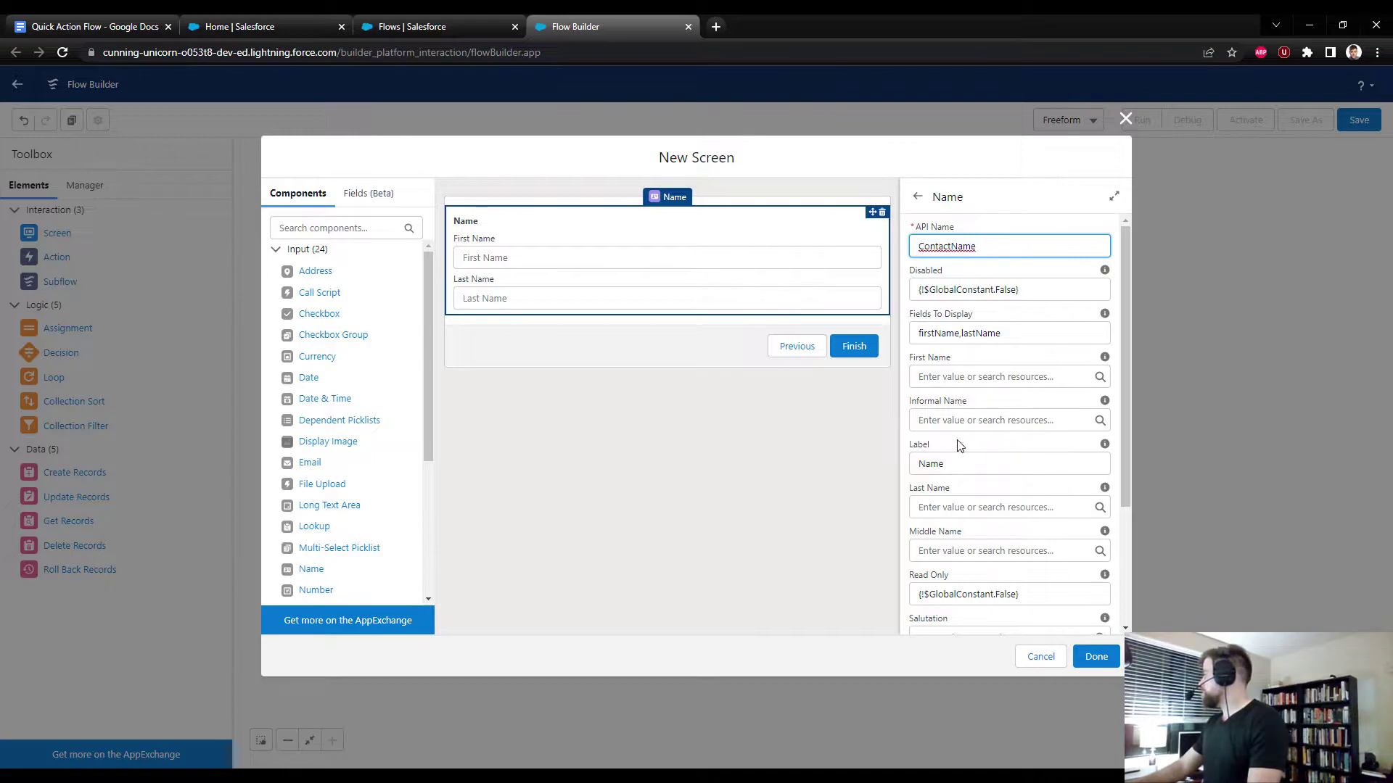
{"action": "scroll", "coordinate": [957, 446], "scroll_direction": "down", "scroll_amount": 3}
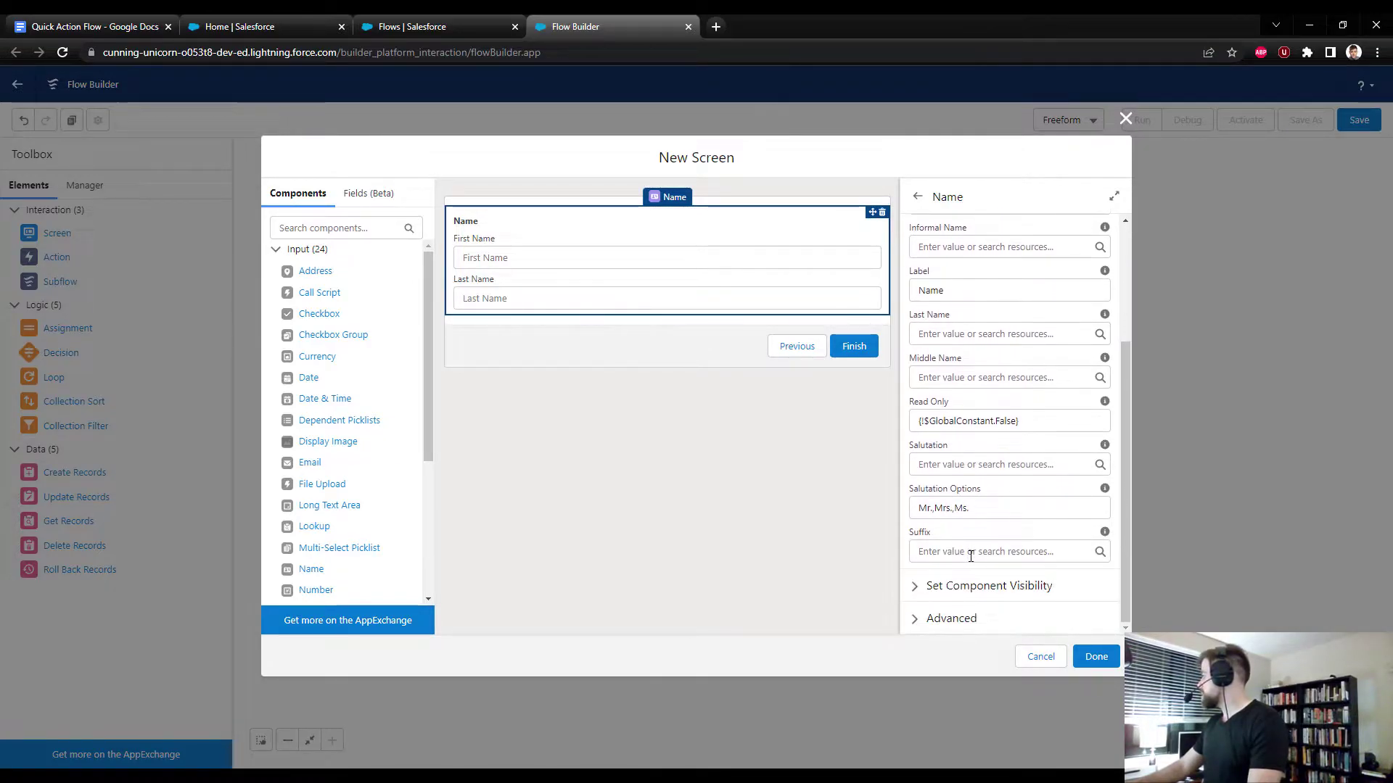
Review the Name component's available properties, from API Name through Salutation Options and Suffix.
{"action": "scroll", "coordinate": [971, 556], "scroll_direction": "up", "scroll_amount": 1}
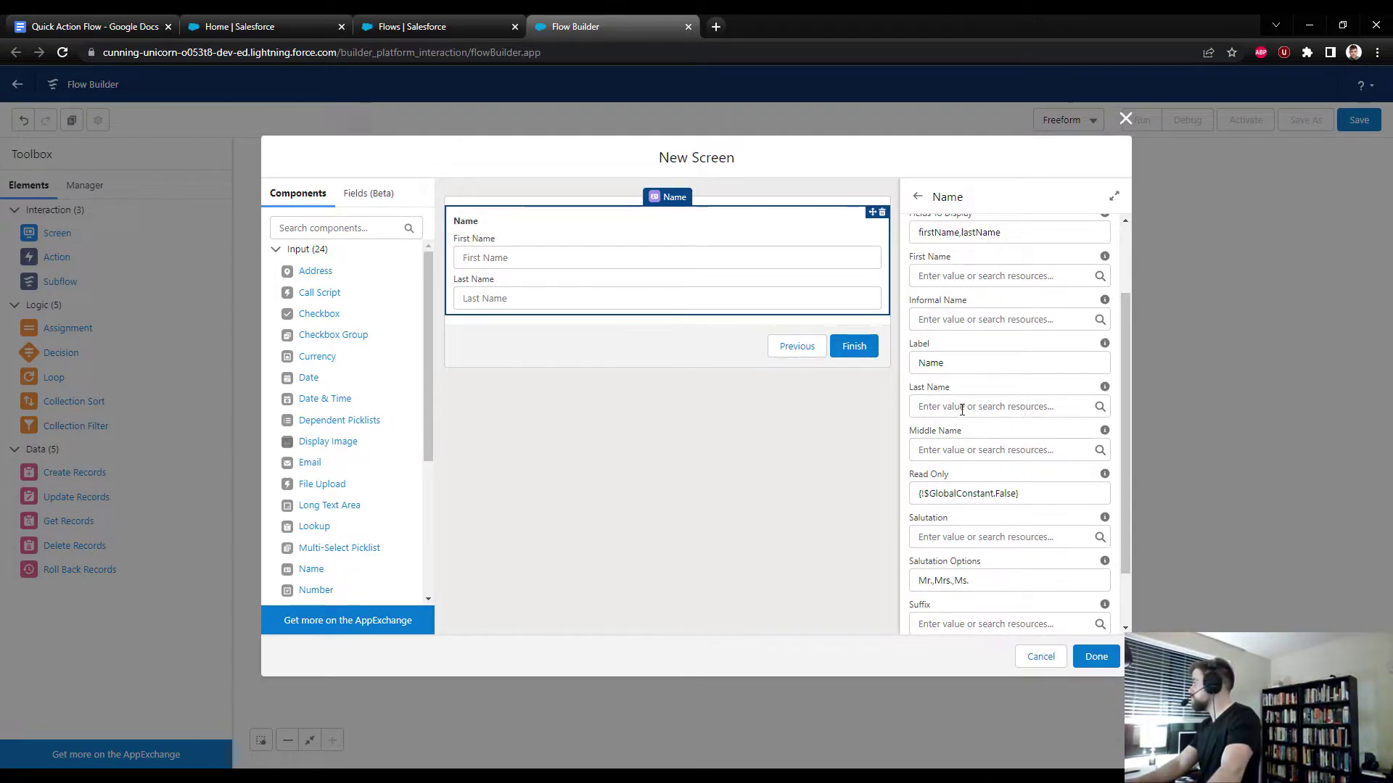
{"action": "scroll", "coordinate": [960, 435], "scroll_direction": "down", "scroll_amount": 2}
{"action": "scroll", "coordinate": [954, 585], "scroll_direction": "up", "scroll_amount": 5}
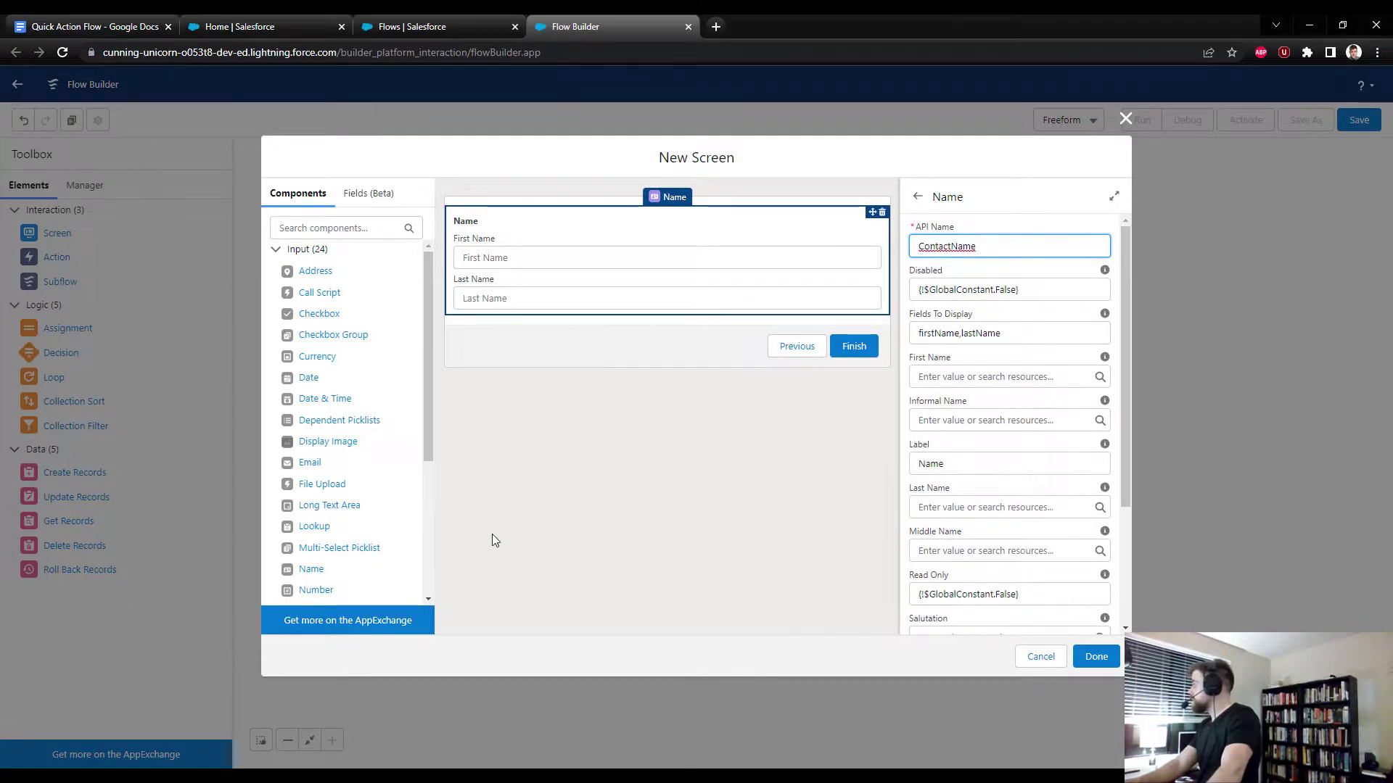
{"action": "scroll", "coordinate": [1074, 539], "scroll_direction": "down", "scroll_amount": 1}
{"action": "scroll", "coordinate": [959, 524], "scroll_direction": "down", "scroll_amount": 3}
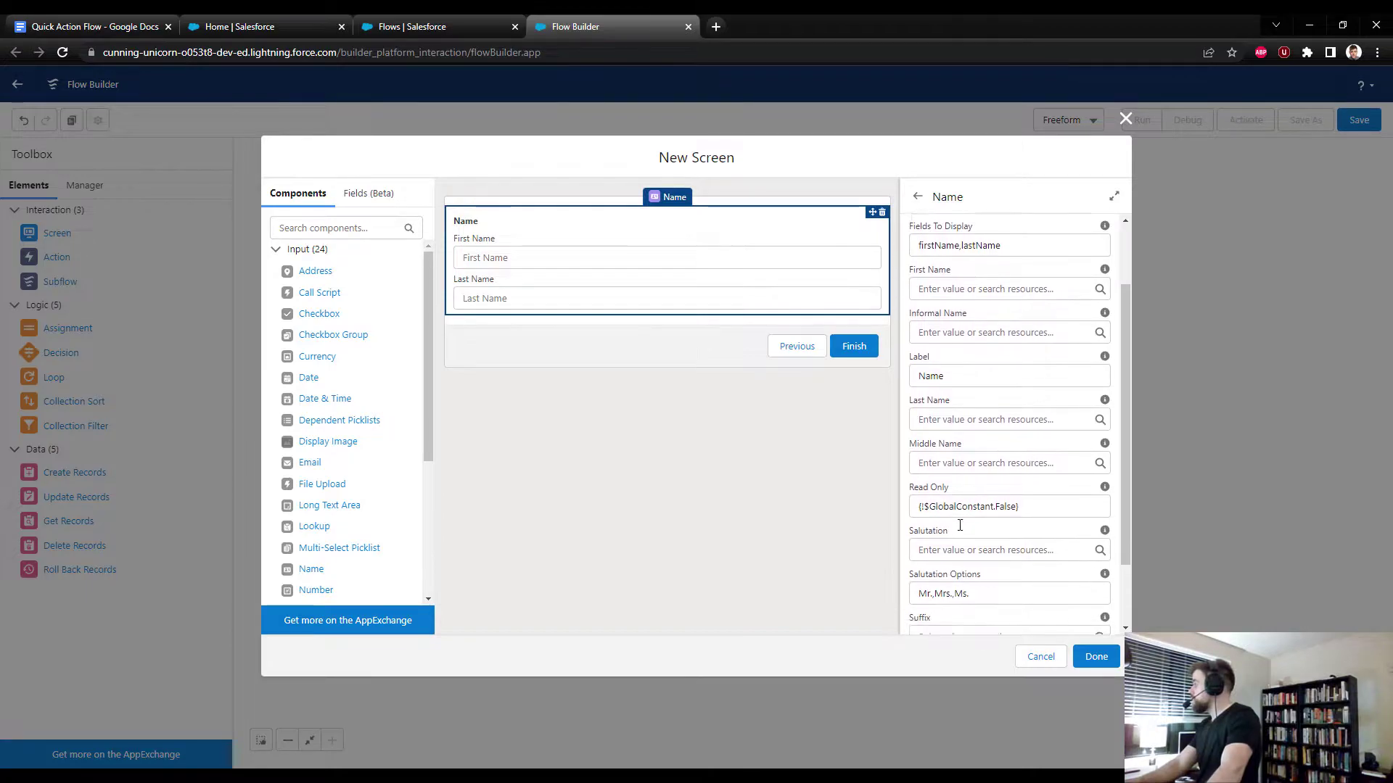
{"action": "left_click", "coordinate": [789, 228]}
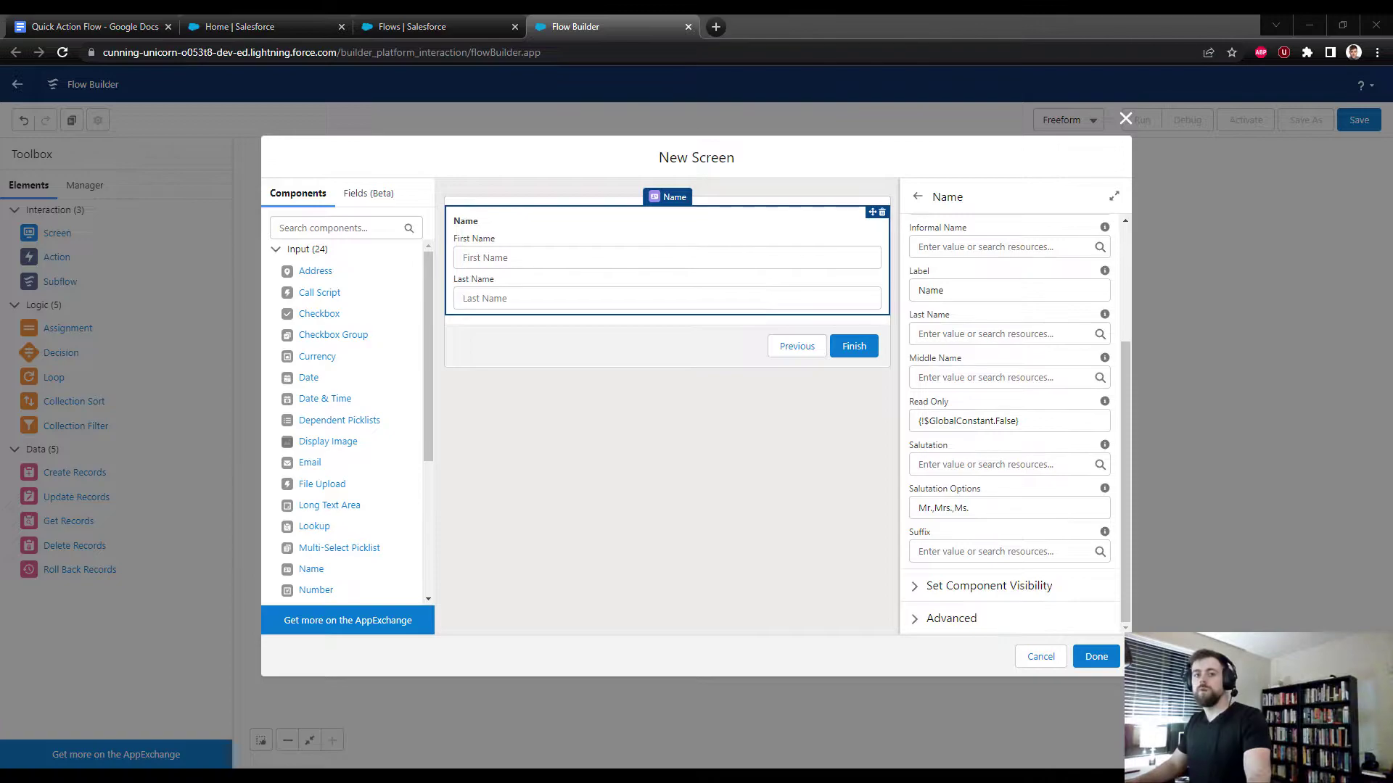
{"action": "scroll", "coordinate": [1023, 501], "scroll_direction": "up", "scroll_amount": 4}
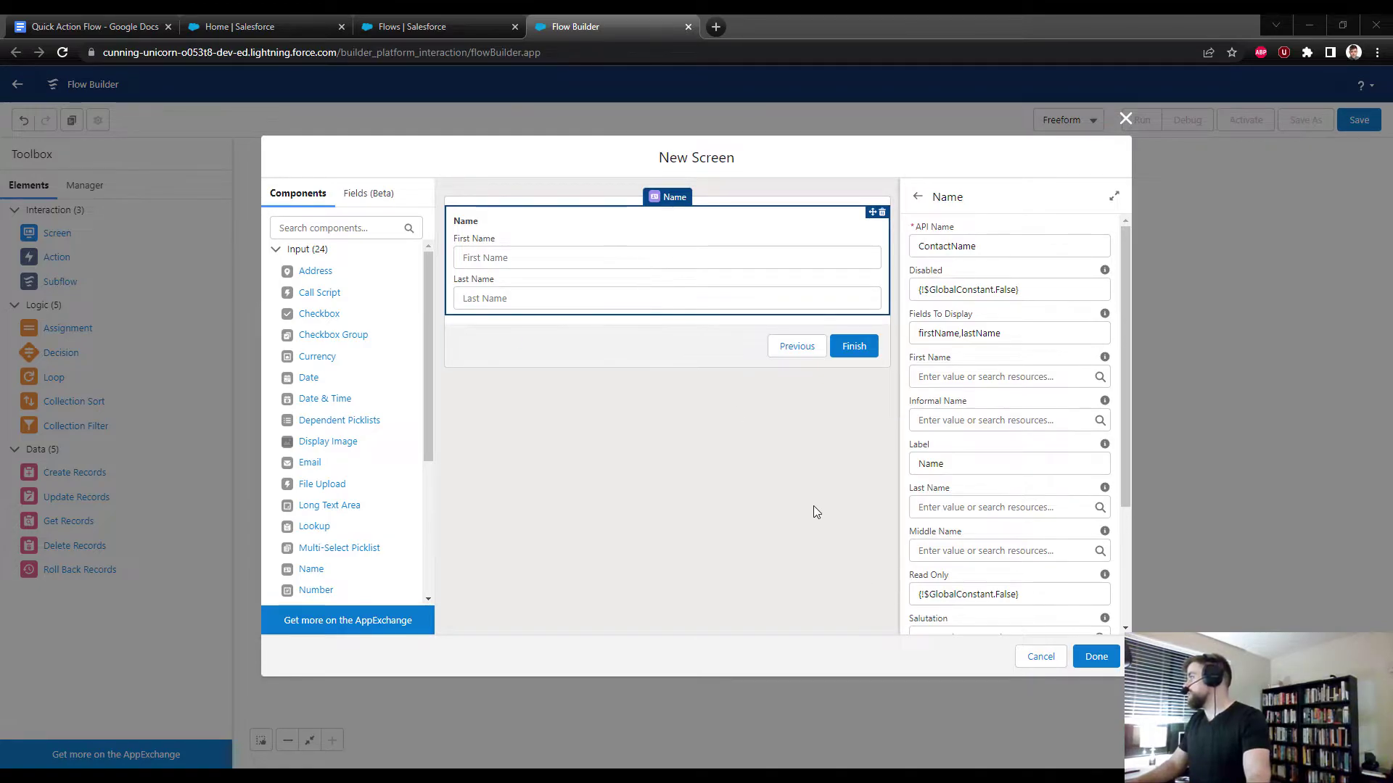
Replace the screen's Name component with a Text component labelled First Name, with API name First_Name.
{"action": "left_click", "coordinate": [882, 215]}
{"action": "left_click", "coordinate": [805, 448]}
{"action": "scroll", "coordinate": [338, 428], "scroll_direction": "down", "scroll_amount": 3}
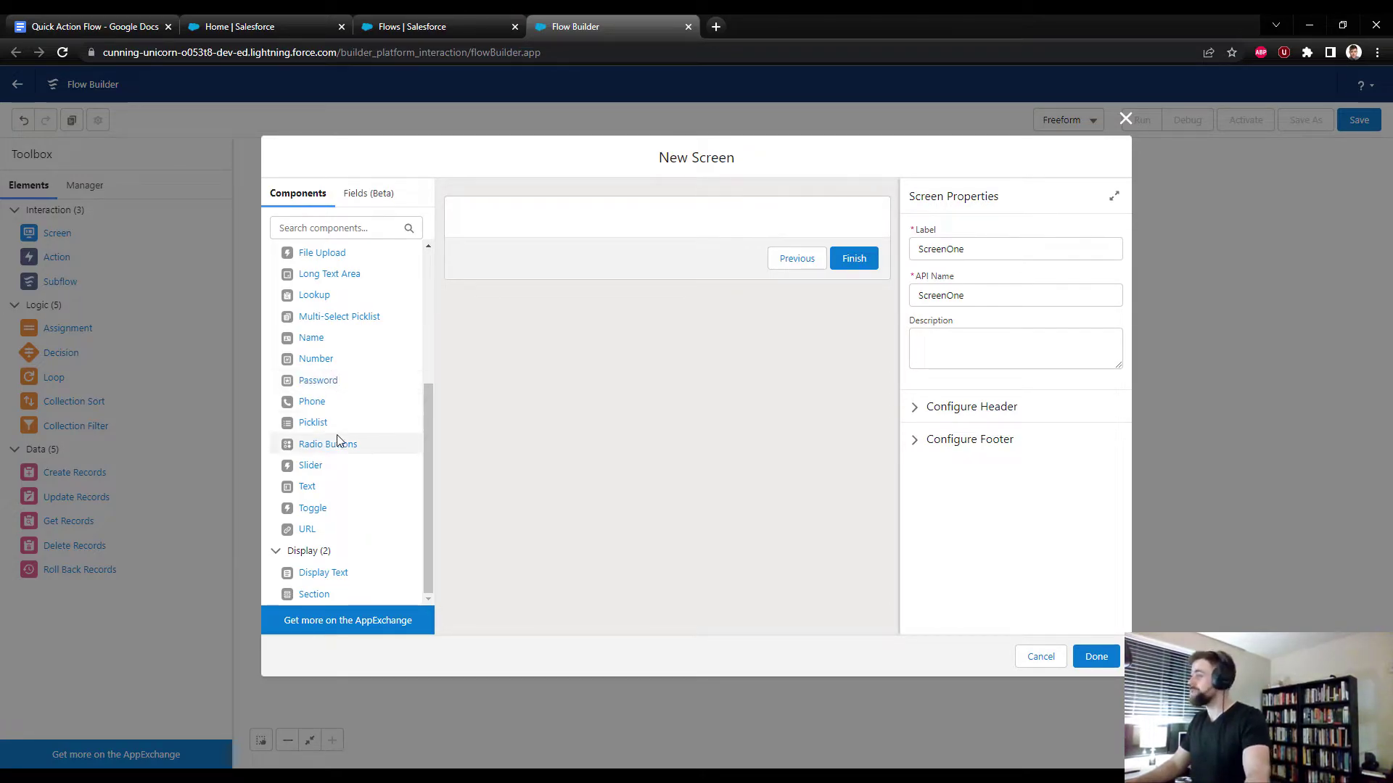
{"action": "scroll", "coordinate": [341, 431], "scroll_direction": "up", "scroll_amount": 3}
{"action": "scroll", "coordinate": [348, 442], "scroll_direction": "down", "scroll_amount": 3}
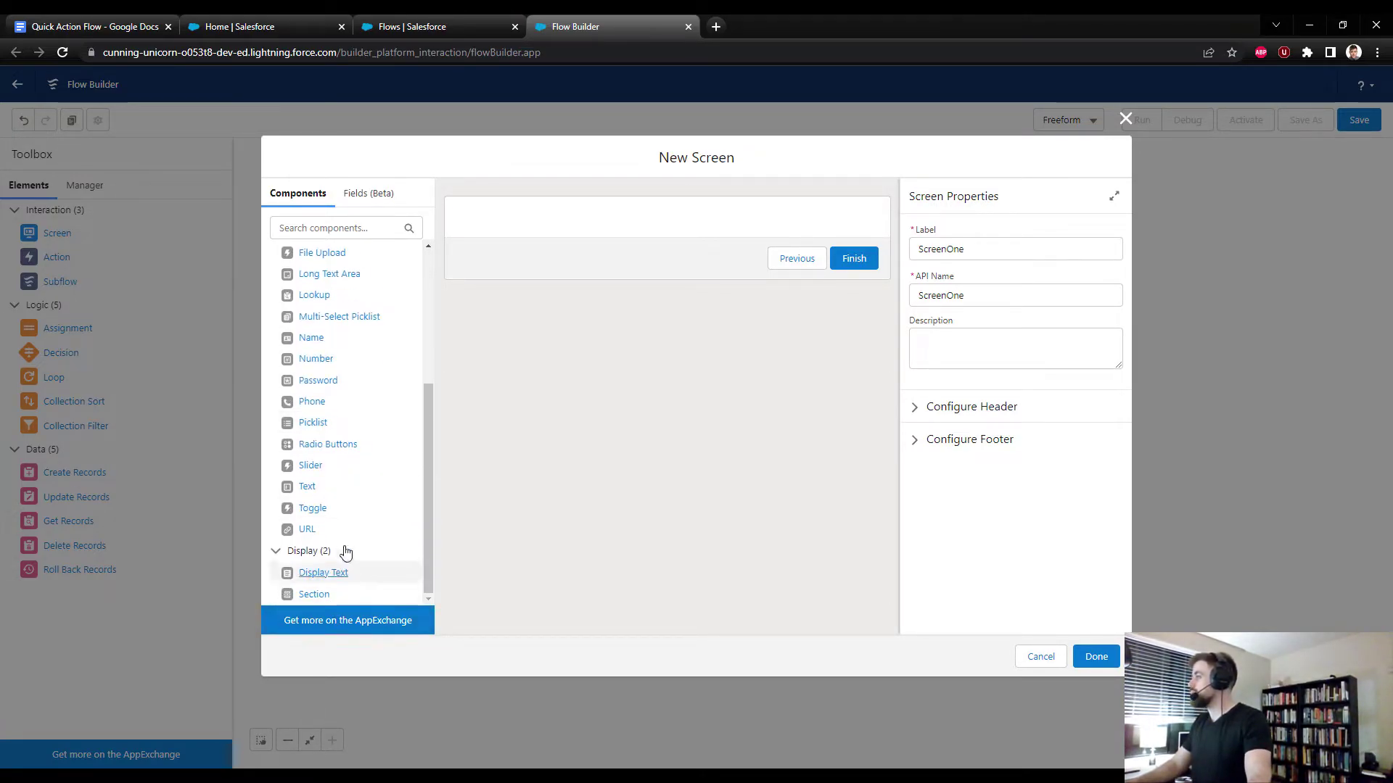
{"action": "left_click_drag", "start_coordinate": [308, 487], "coordinate": [497, 229]}
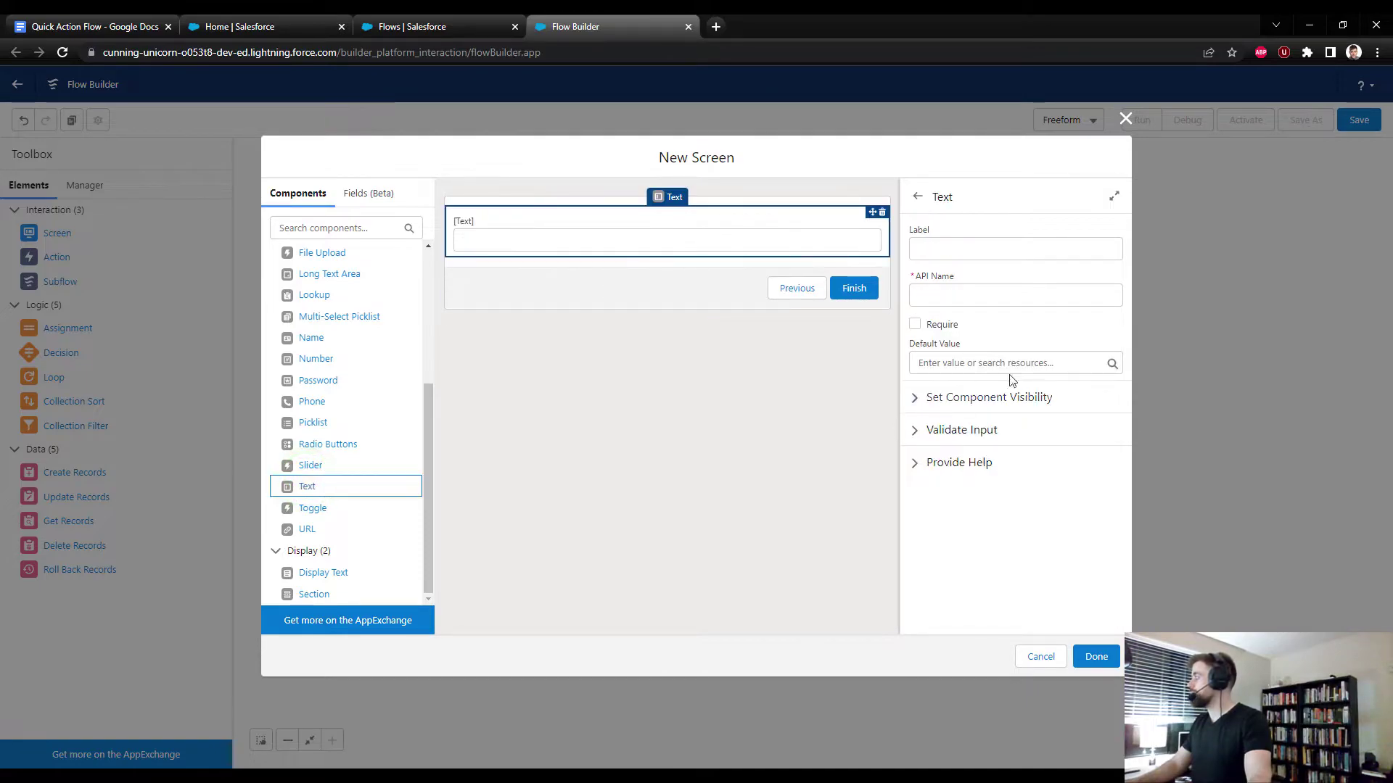
{"action": "left_click", "coordinate": [953, 247]}
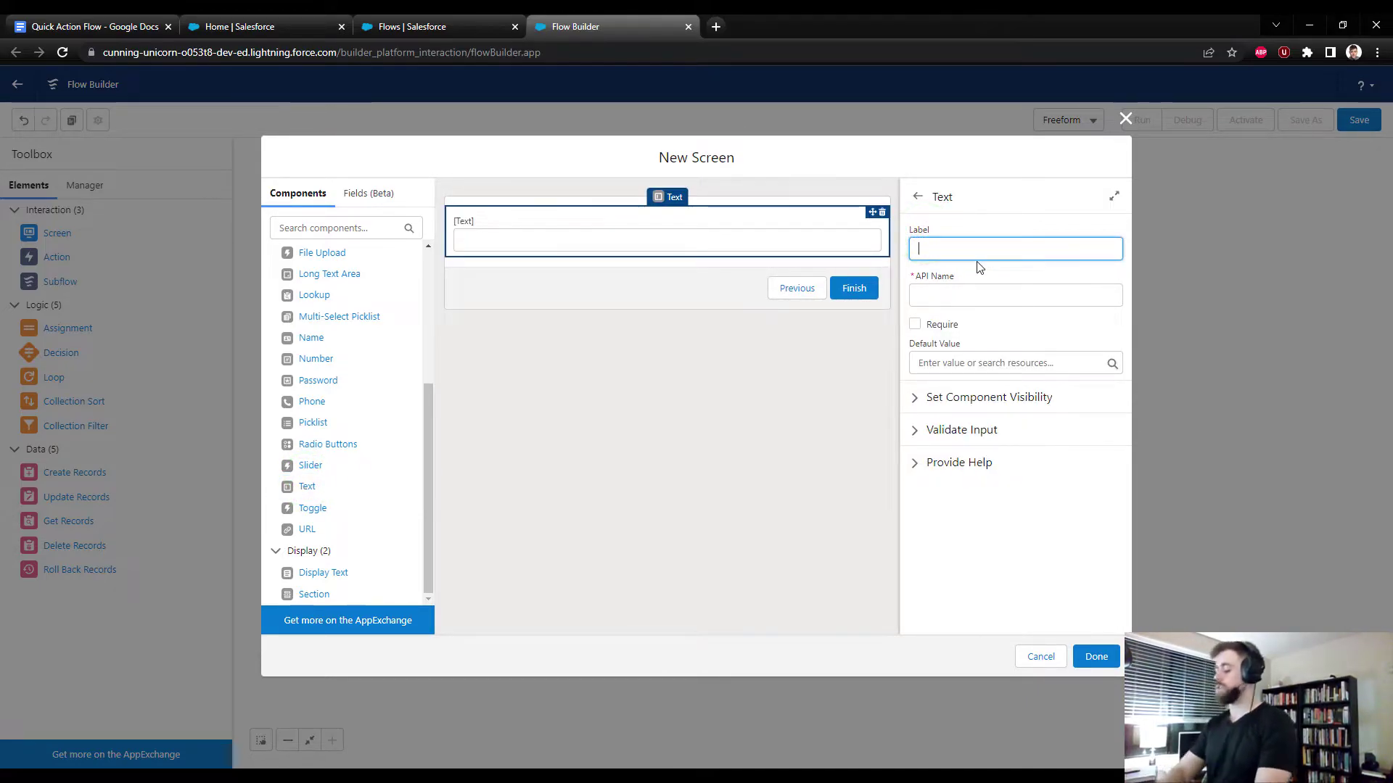
{"action": "type", "text": "First Name"}
{"action": "key", "text": "Tab"}
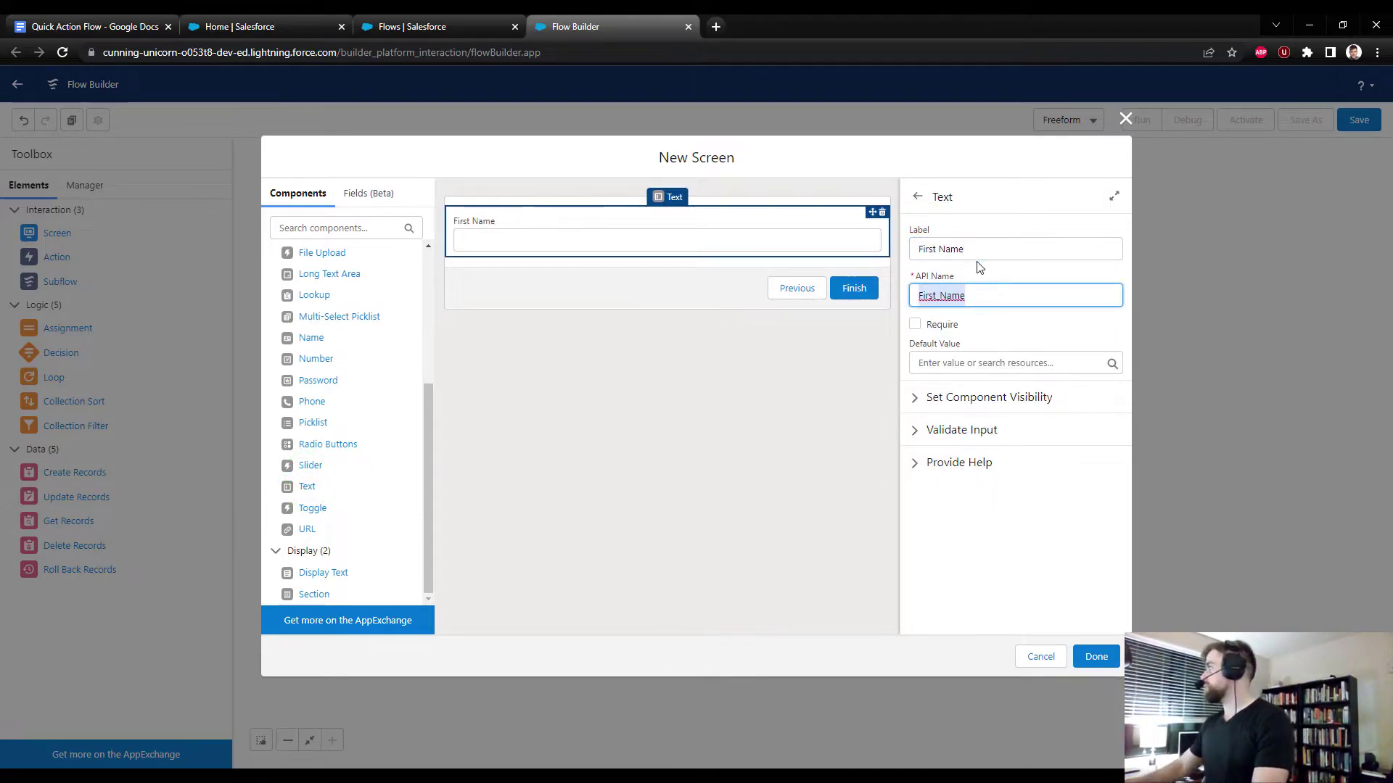
Add a second Text component below First Name, labelled Last Name with API name Last_Name.
{"action": "left_click_drag", "start_coordinate": [306, 487], "coordinate": [508, 257]}
{"action": "left_click", "coordinate": [957, 246]}
{"action": "type", "text": "L"}
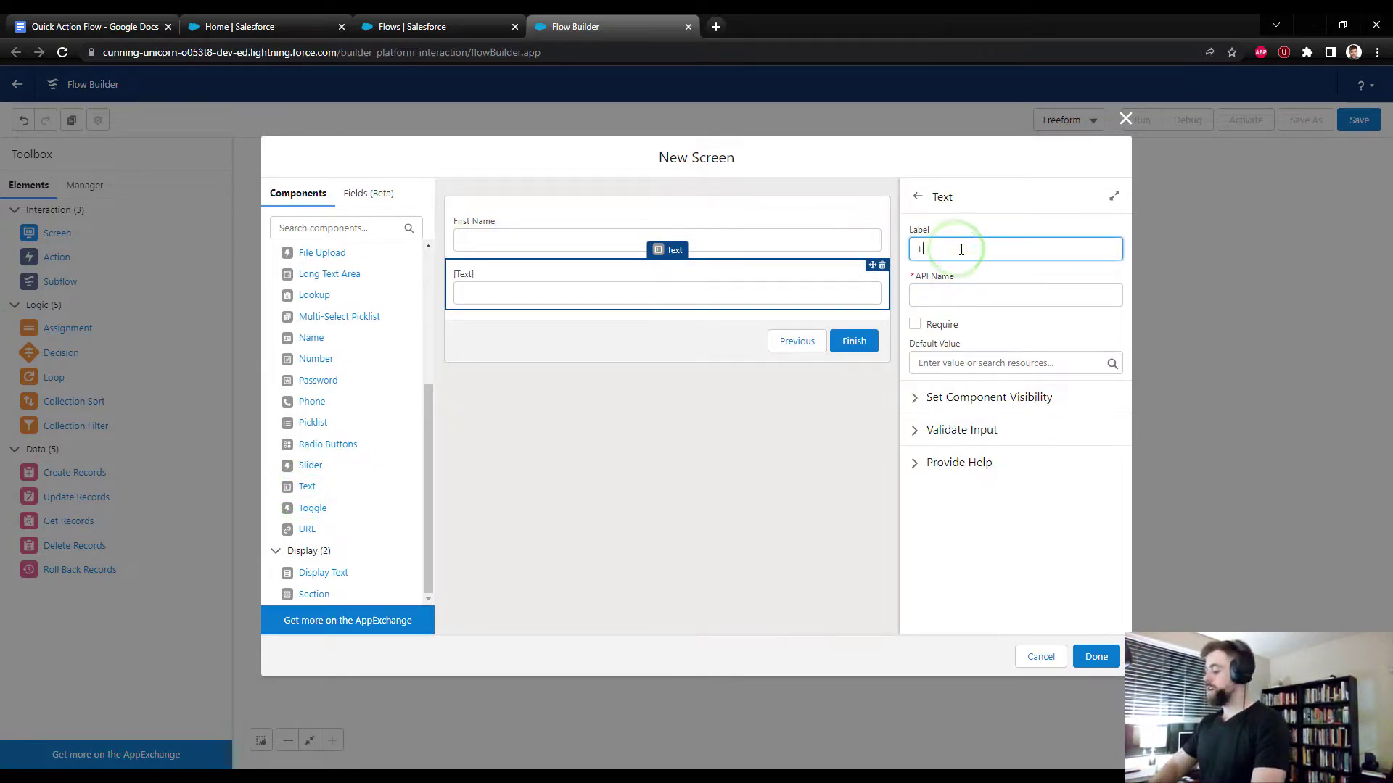
{"action": "type", "text": "ast Name"}
{"action": "key", "text": "Tab"}
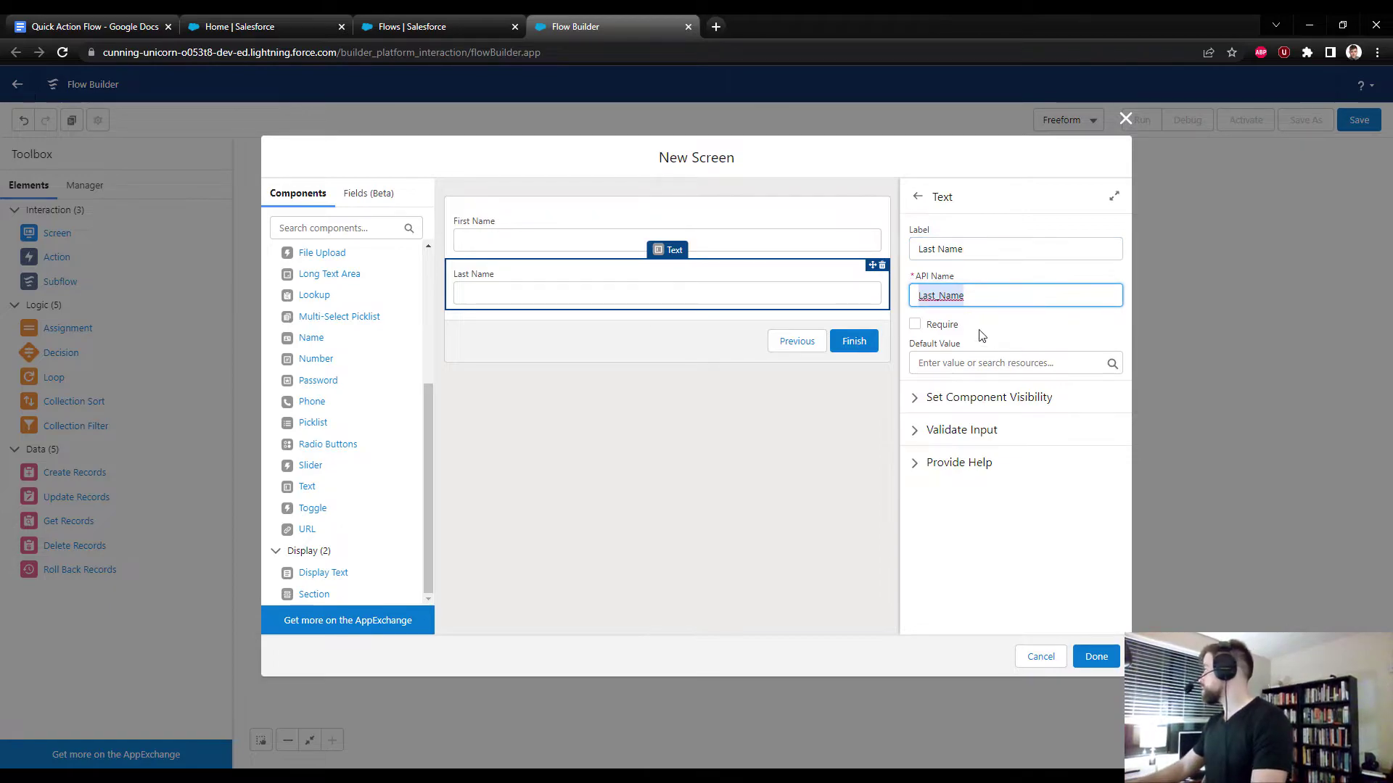
Make both the Last Name and First Name text components required.
{"action": "left_click", "coordinate": [950, 324]}
{"action": "left_click", "coordinate": [914, 325]}
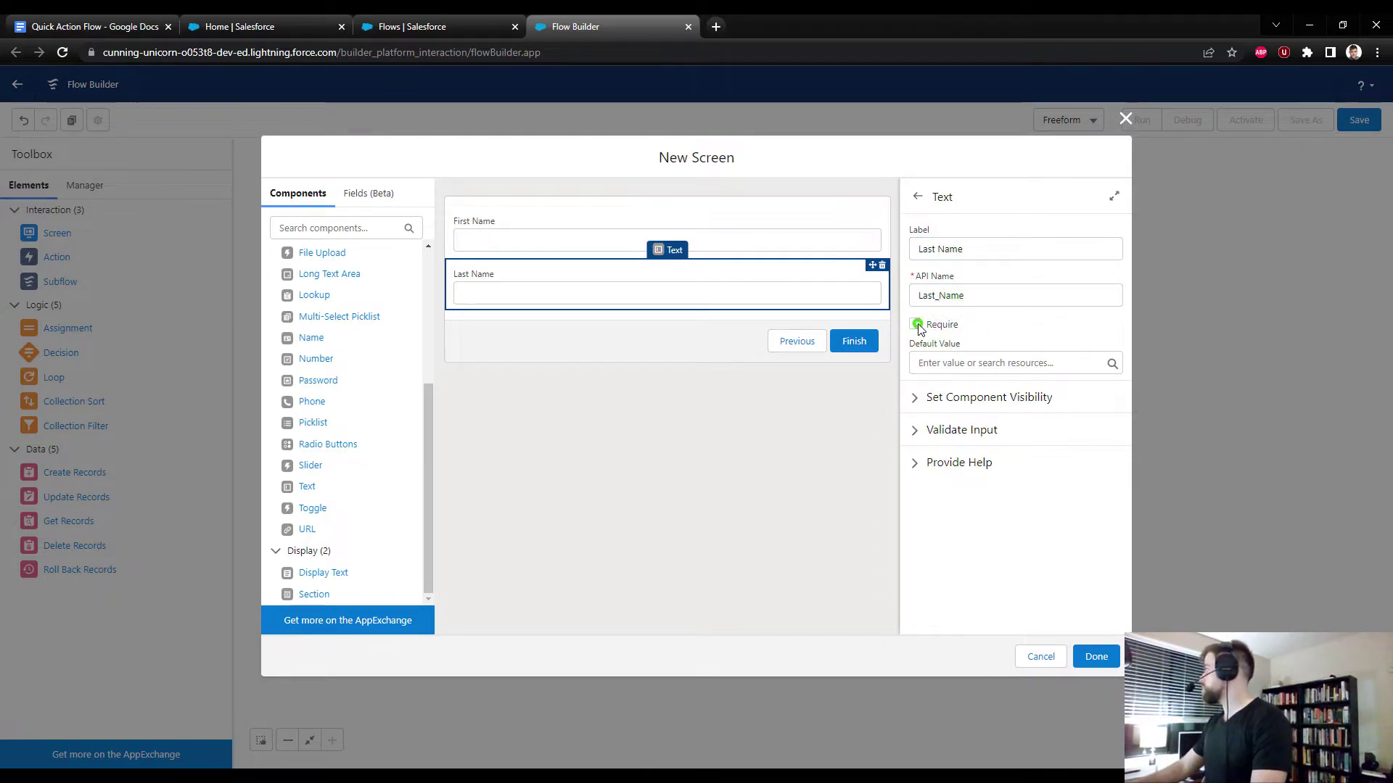
{"action": "left_click", "coordinate": [602, 236]}
{"action": "left_click", "coordinate": [915, 324]}
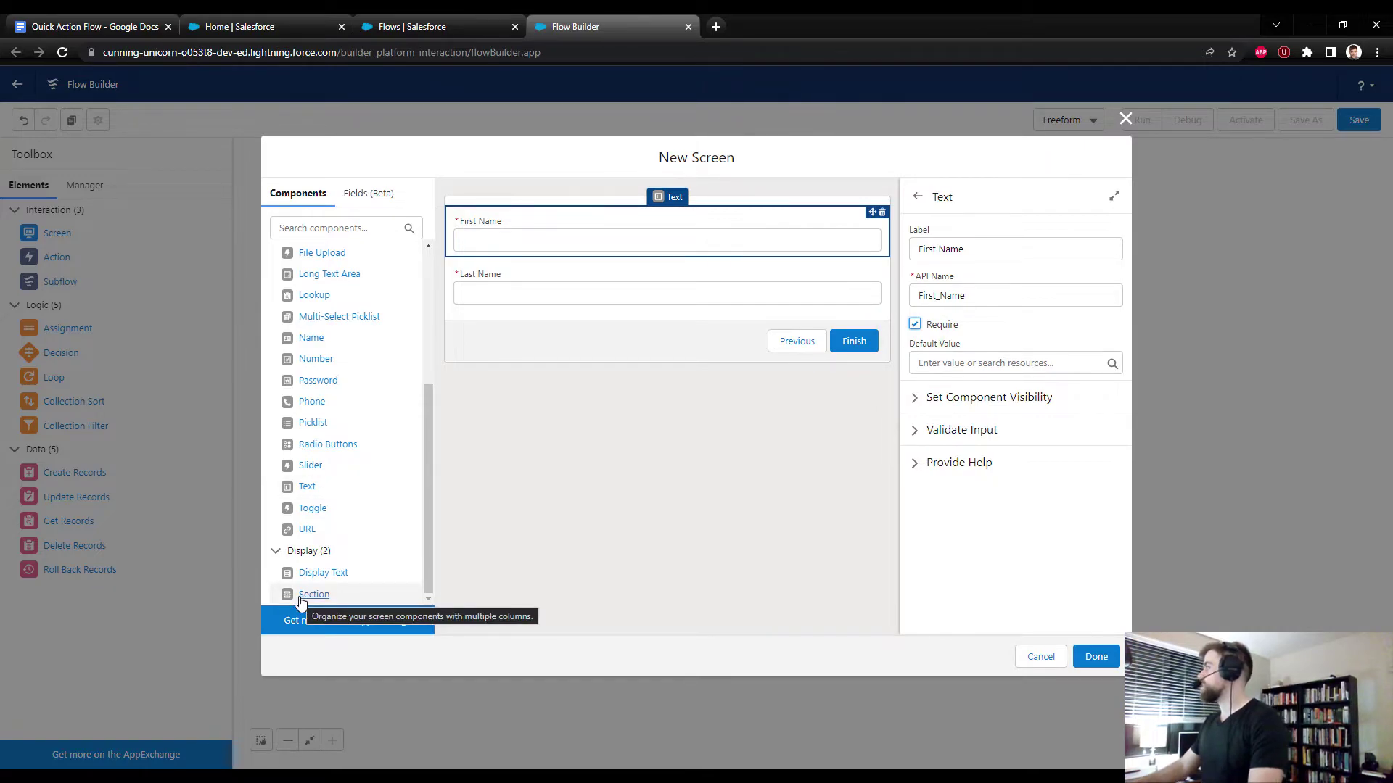
Add a two-column Section, place First Name in its first column and Last Name in its second, and finish the screen.
{"action": "left_click_drag", "start_coordinate": [312, 595], "coordinate": [549, 211]}
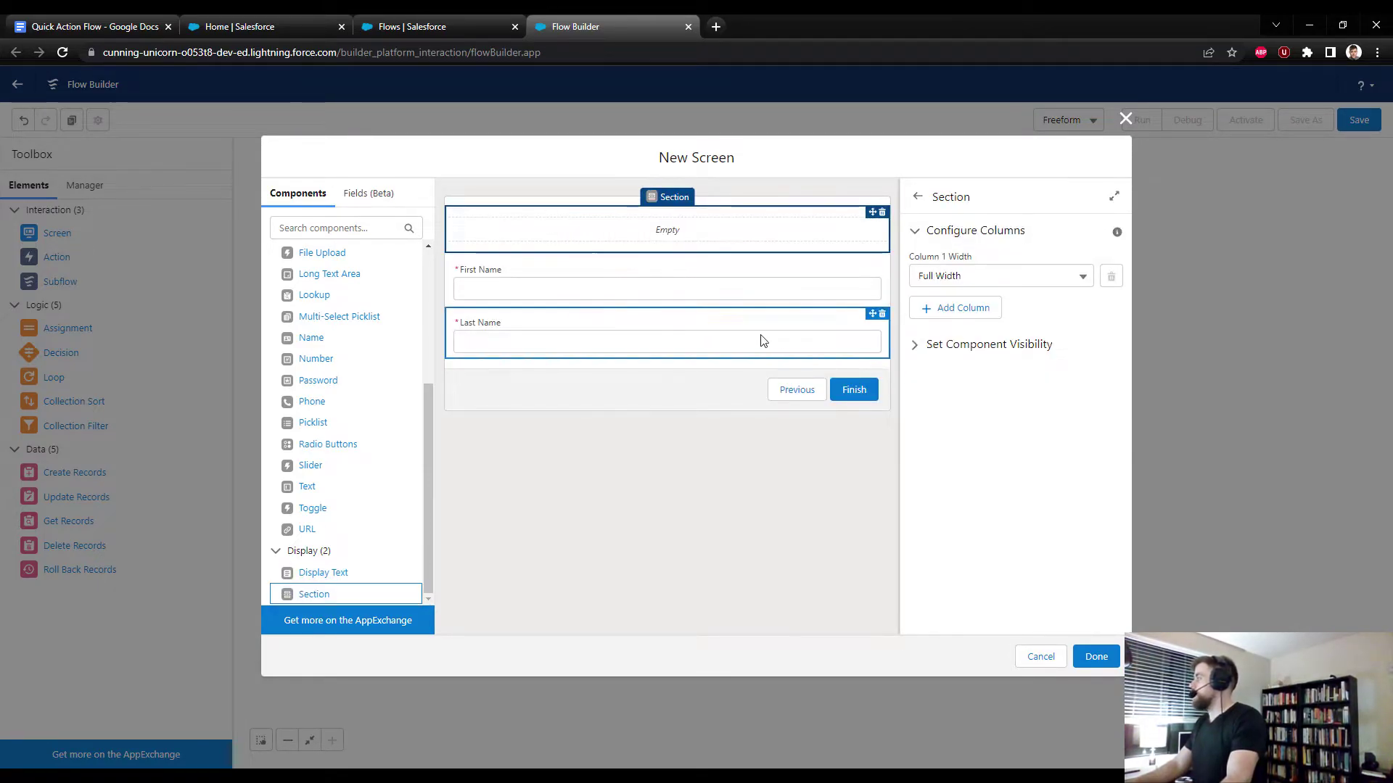
{"action": "left_click", "coordinate": [956, 306]}
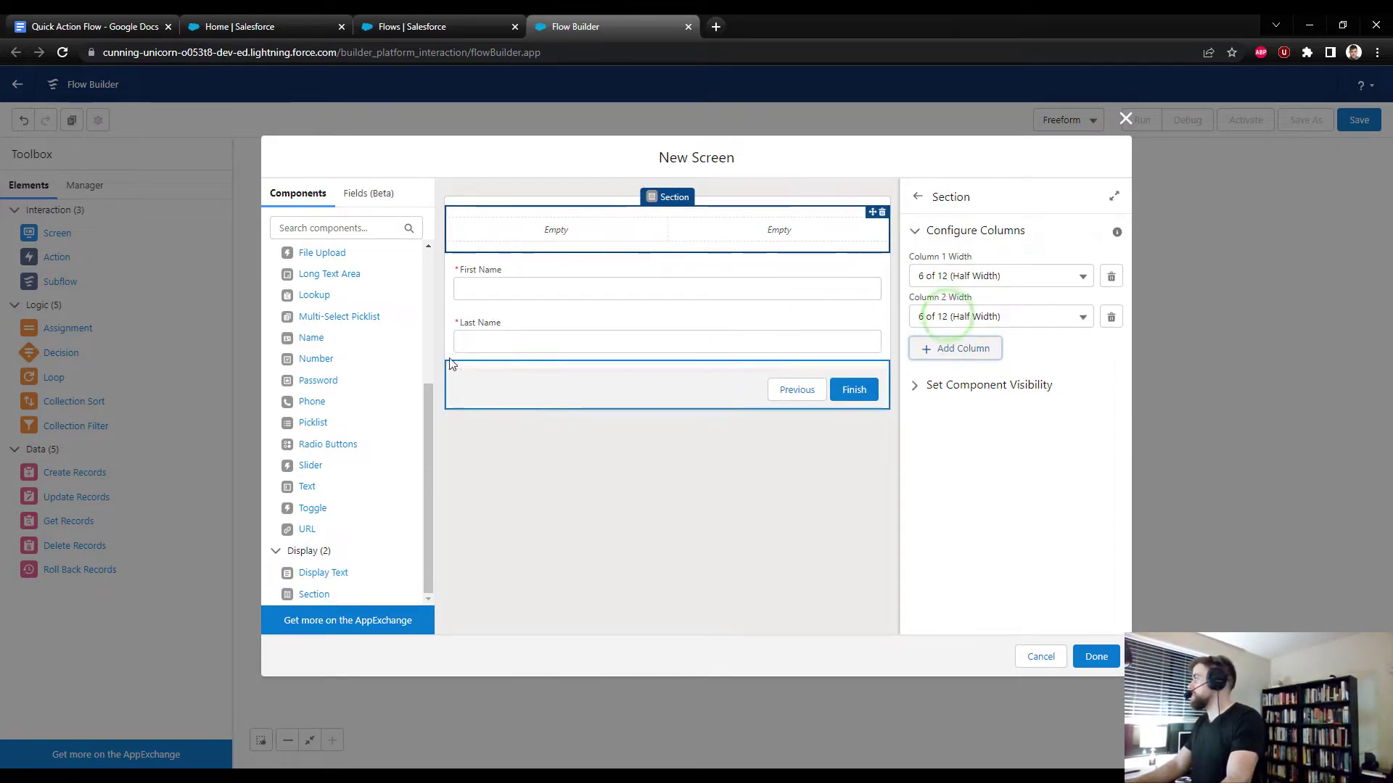
{"action": "left_click_drag", "start_coordinate": [504, 288], "coordinate": [522, 248]}
{"action": "left_click_drag", "start_coordinate": [497, 303], "coordinate": [729, 250]}
{"action": "left_click", "coordinate": [716, 370]}
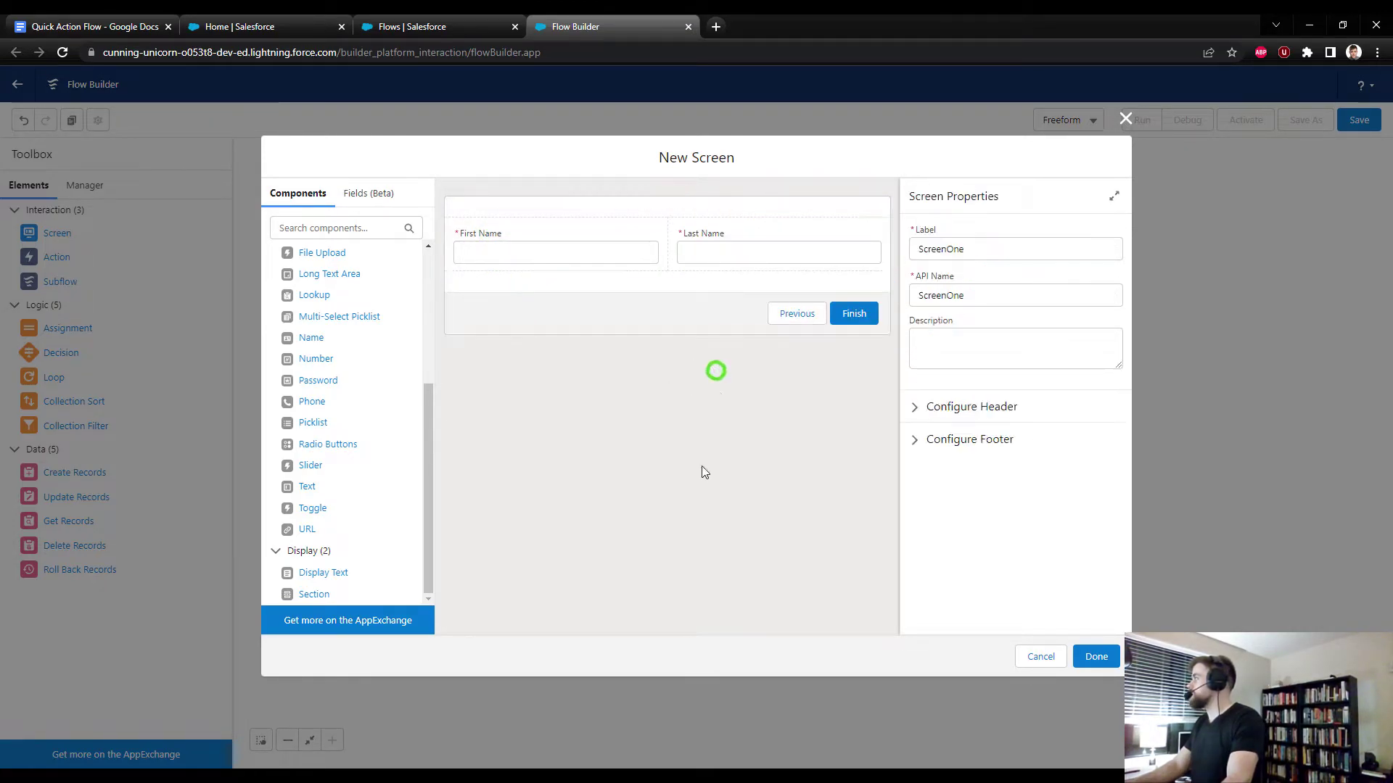
{"action": "left_click", "coordinate": [1096, 657]}
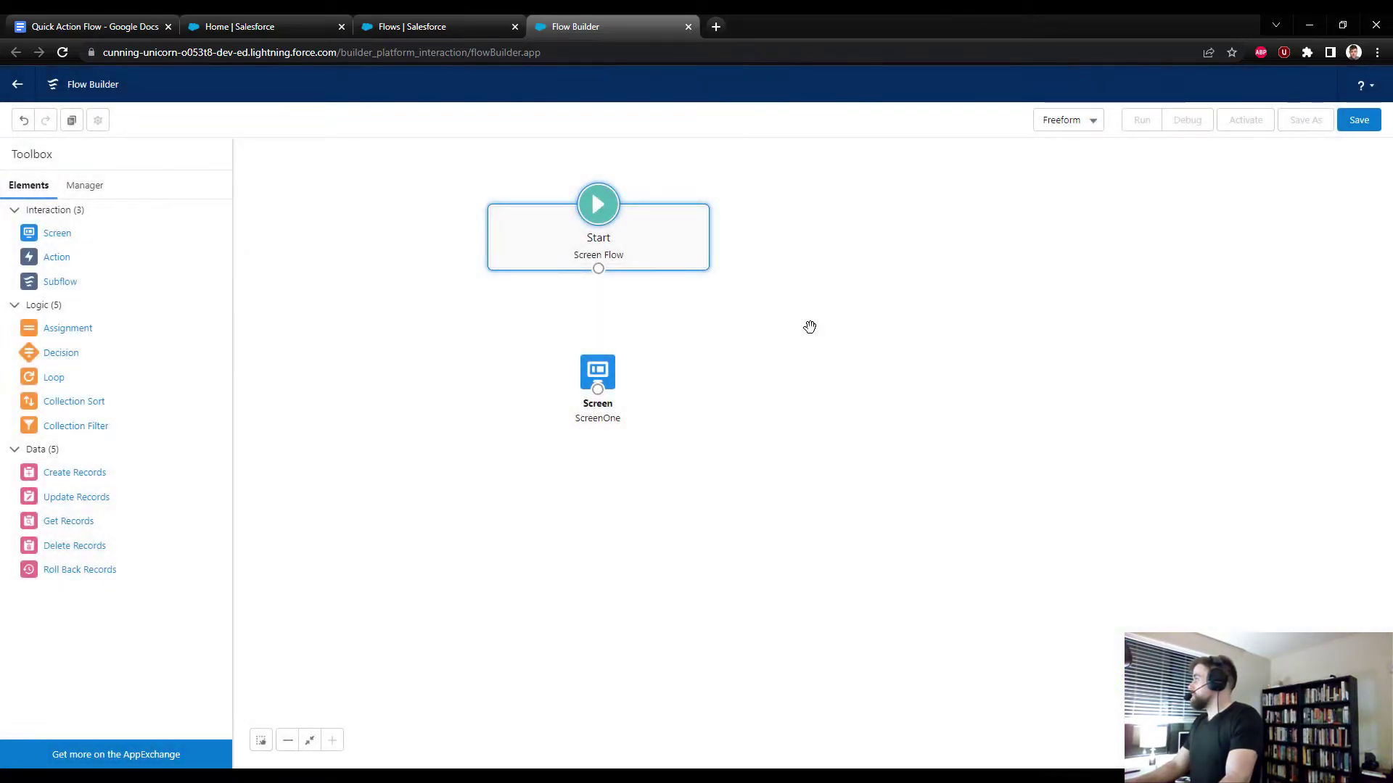
Connect Start to ScreenOne and add a Create Records element labelled Create Contact, with API name Create_Contact.
{"action": "left_click_drag", "start_coordinate": [598, 268], "coordinate": [602, 372]}
{"action": "left_click", "coordinate": [599, 374]}
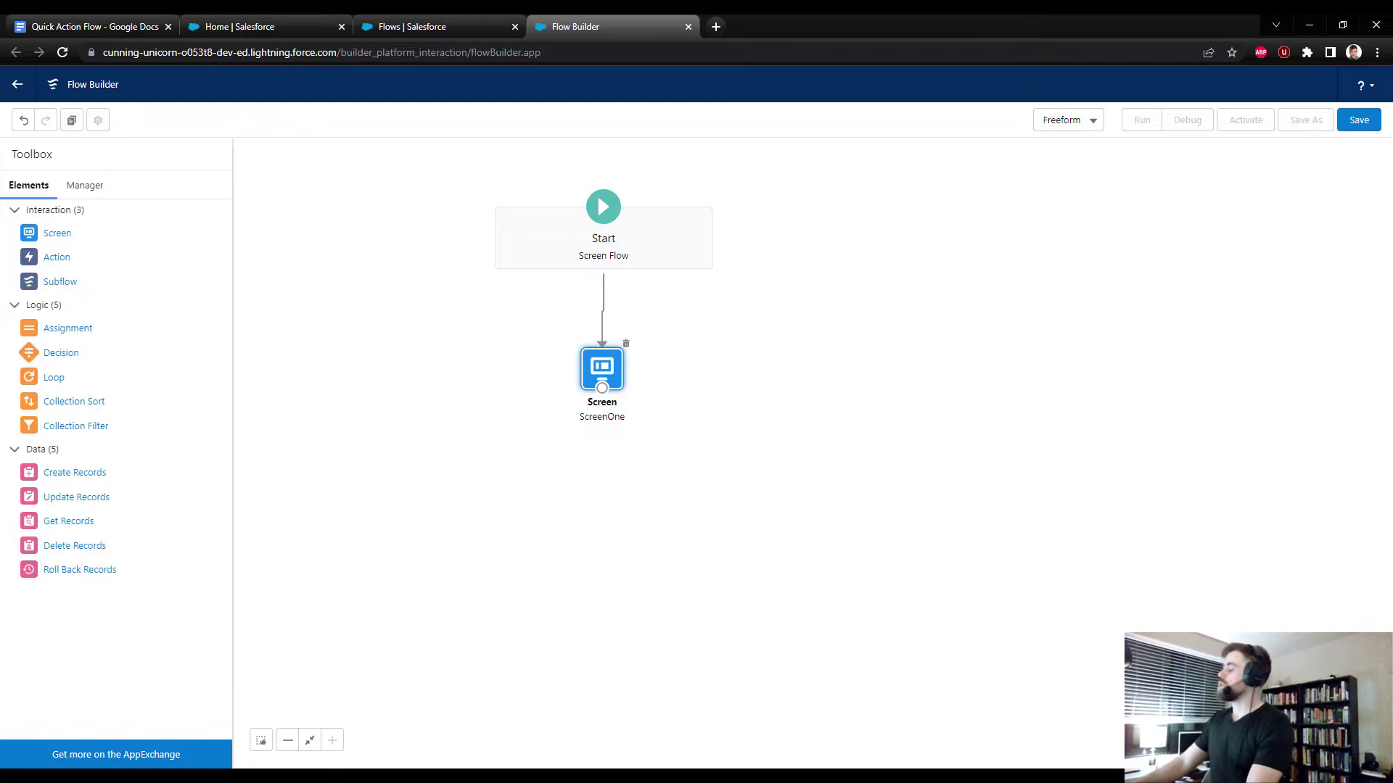
{"action": "left_click_drag", "start_coordinate": [48, 474], "coordinate": [714, 391]}
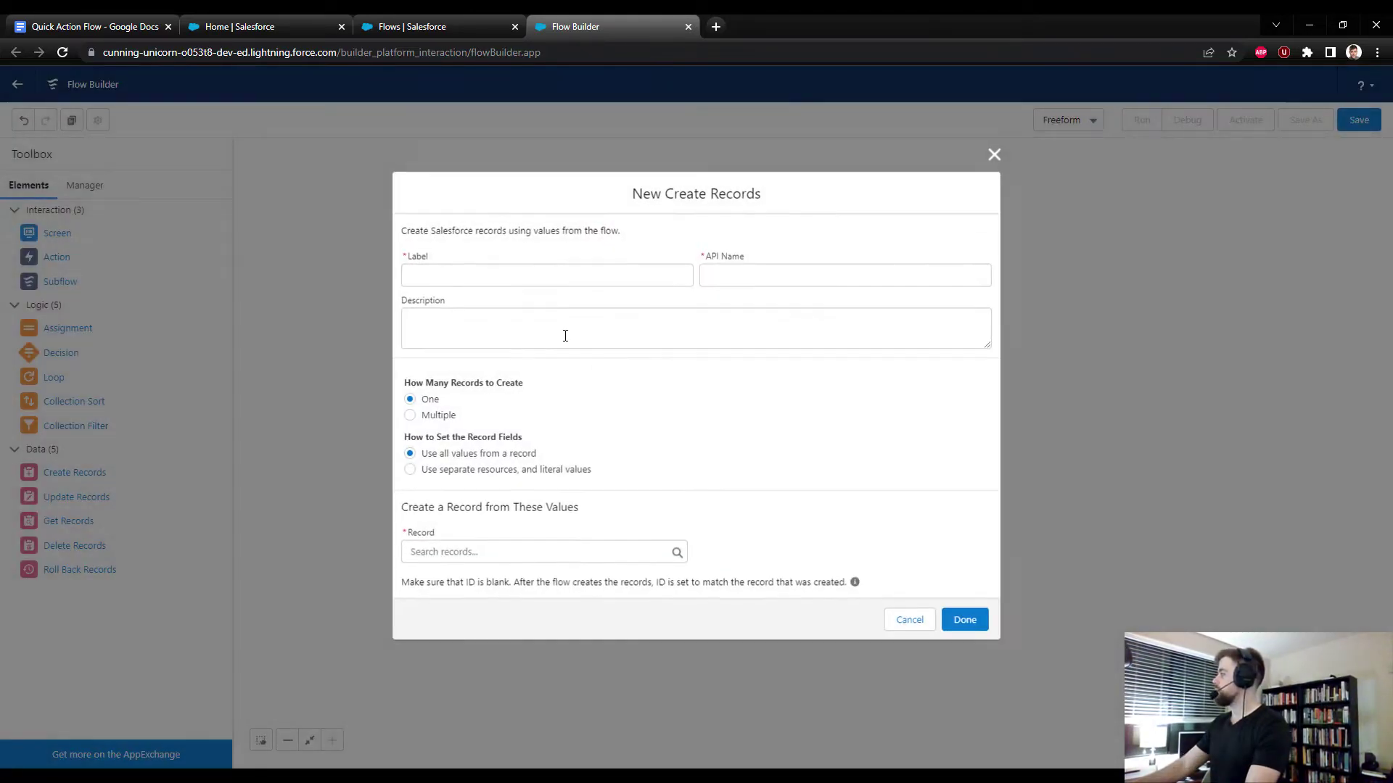
{"action": "type", "text": "Create Contact"}
{"action": "key", "text": "Tab"}
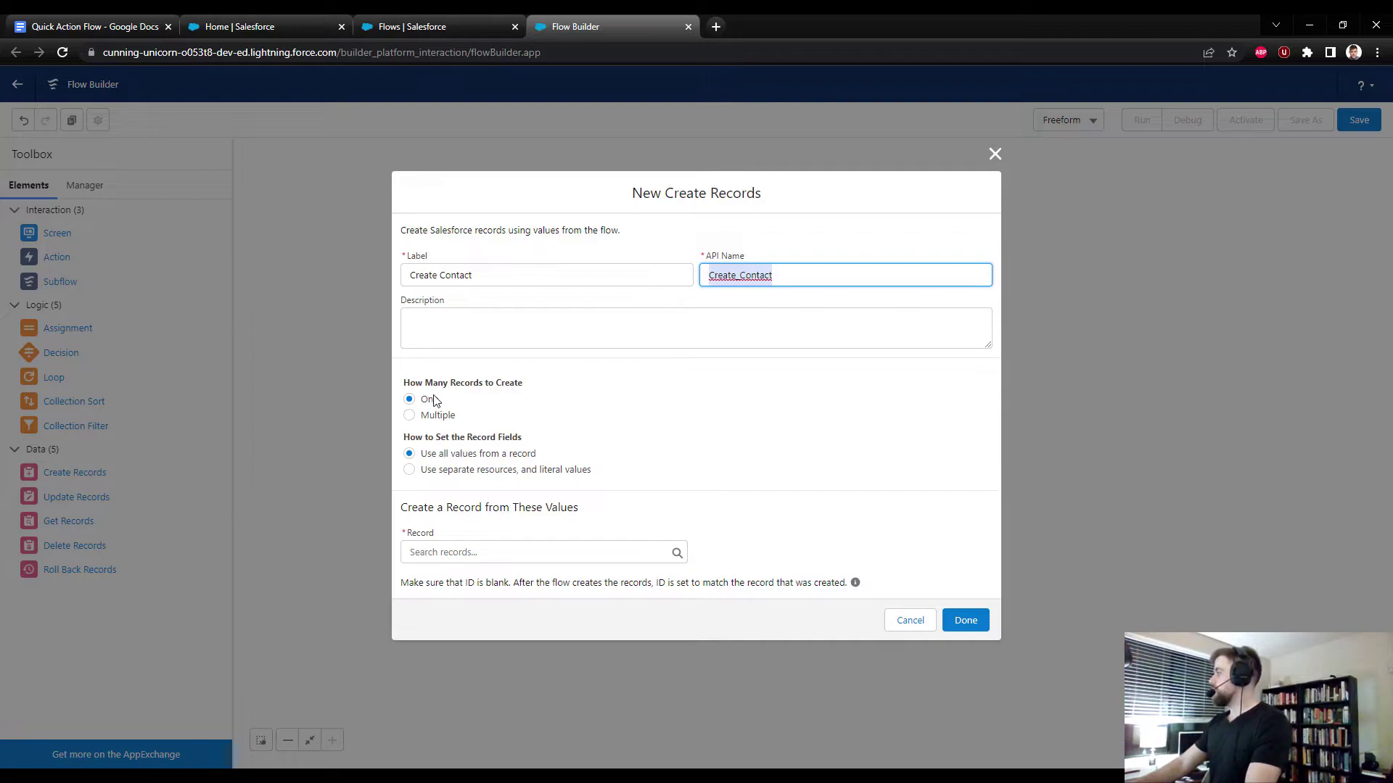
Set Create Contact to use separate resources and literal values, with Contact as its object.
{"action": "left_click", "coordinate": [458, 470]}
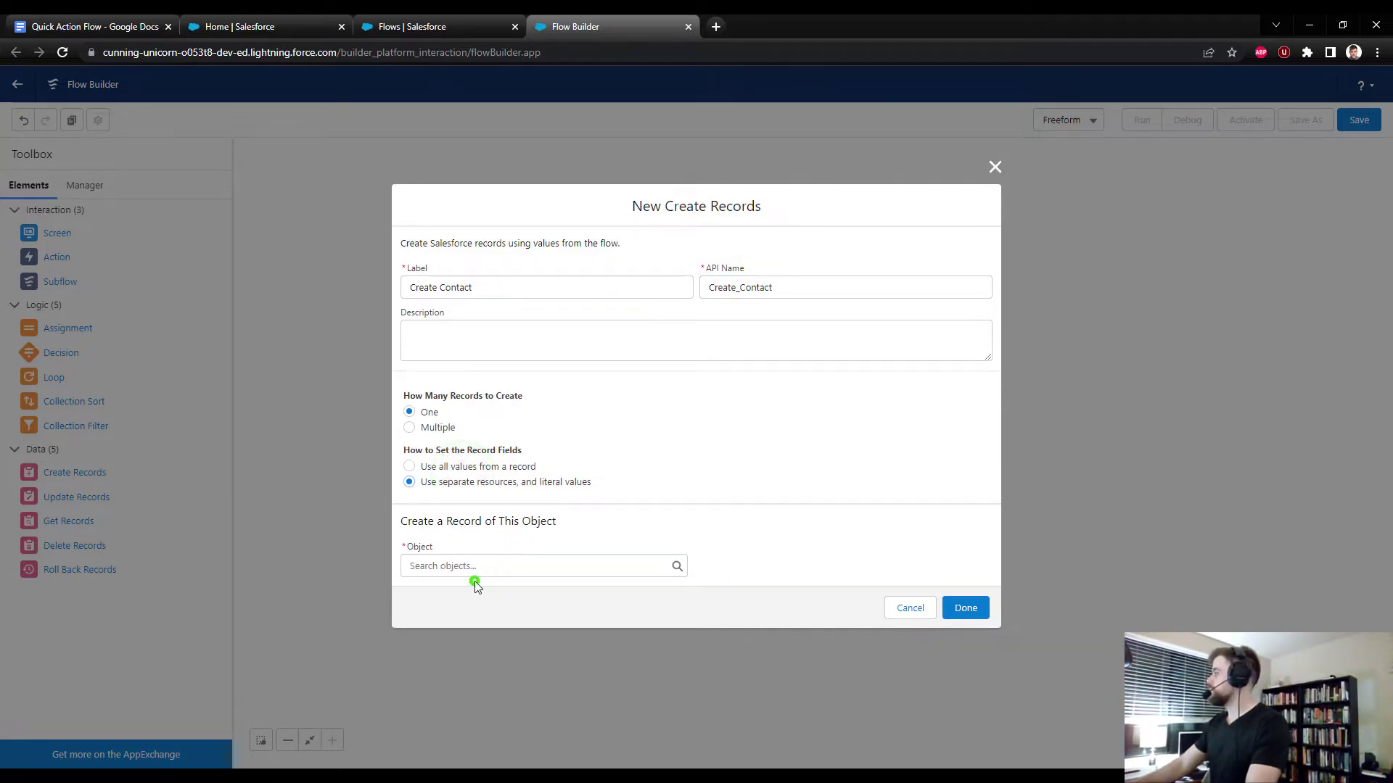
{"action": "left_click", "coordinate": [444, 566]}
{"action": "type", "text": "c"}
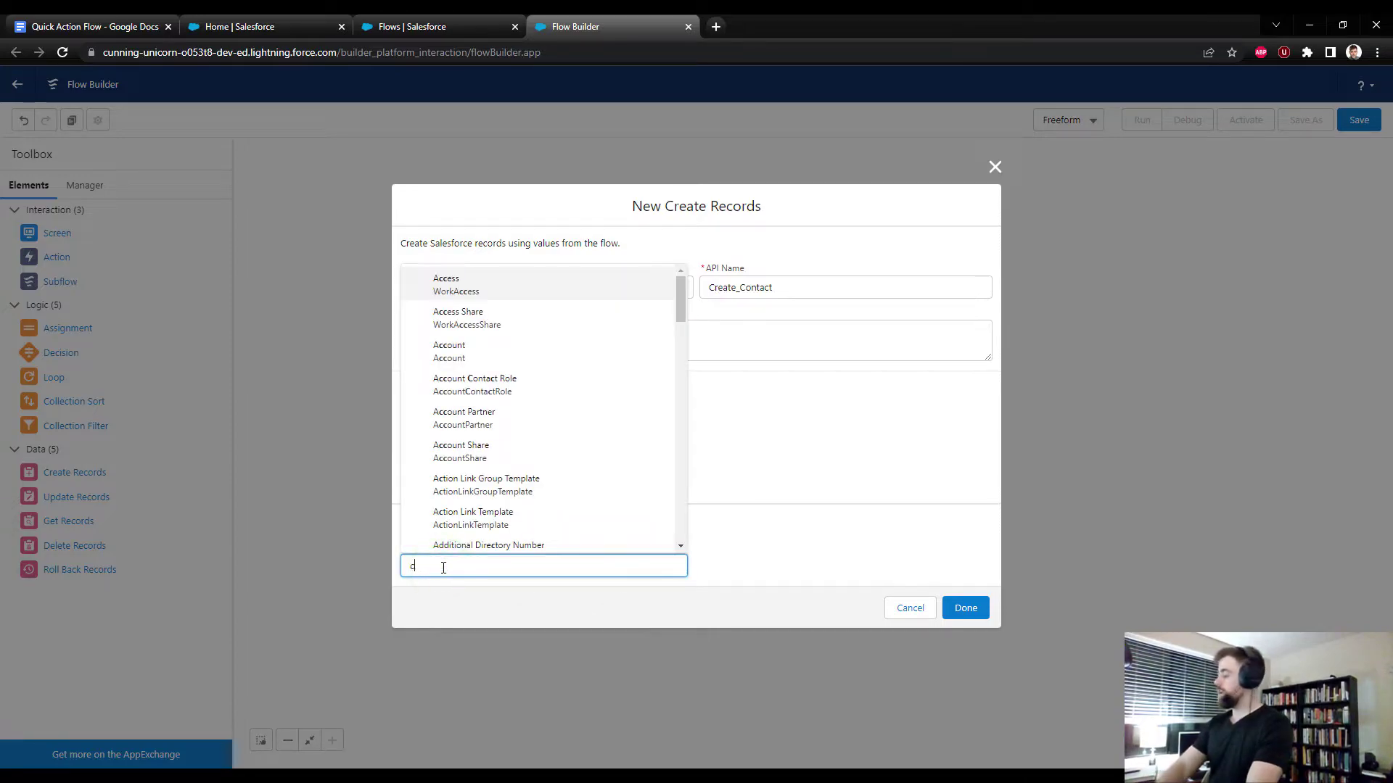
{"action": "type", "text": "ontact"}
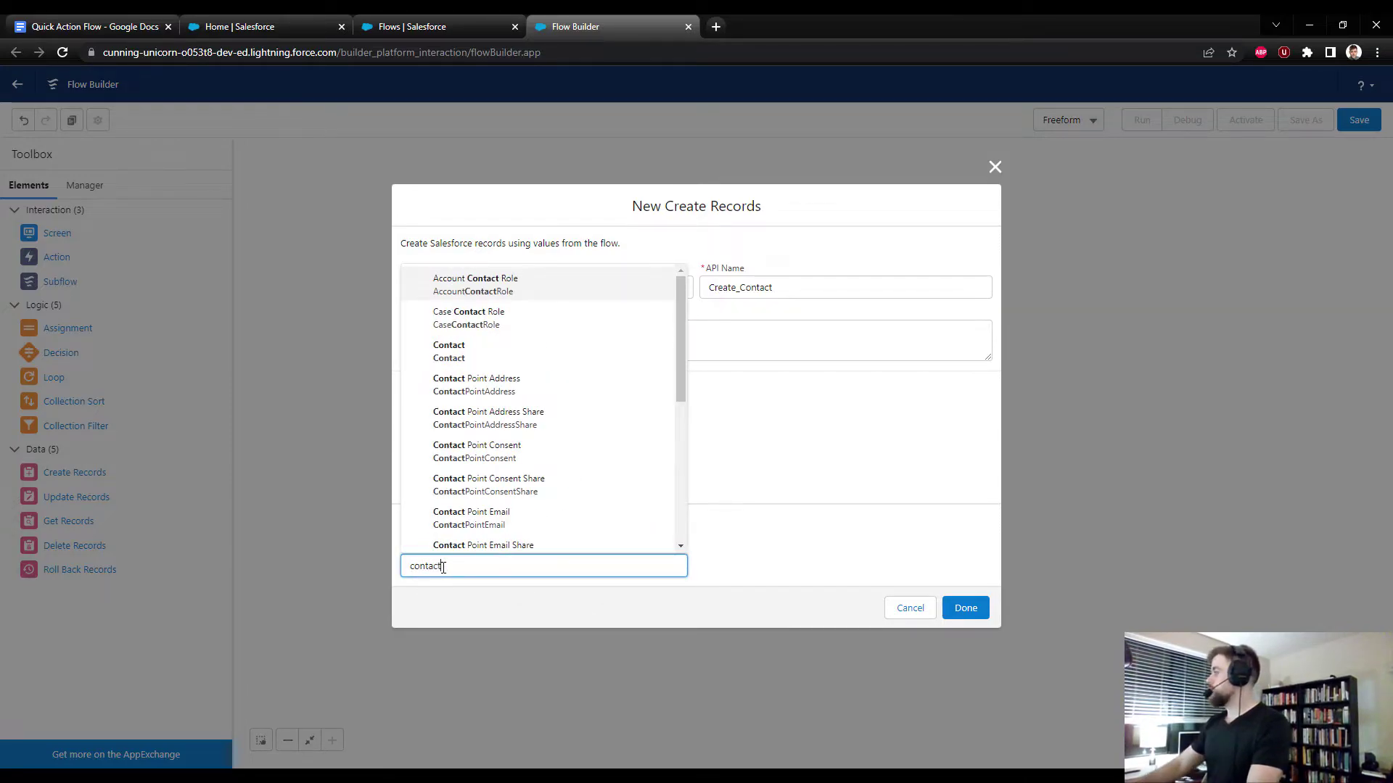
{"action": "left_click", "coordinate": [449, 353]}
Assign the recordId variable to the new contact's AccountId field.
{"action": "left_click", "coordinate": [487, 578]}
{"action": "type", "text": "a"}
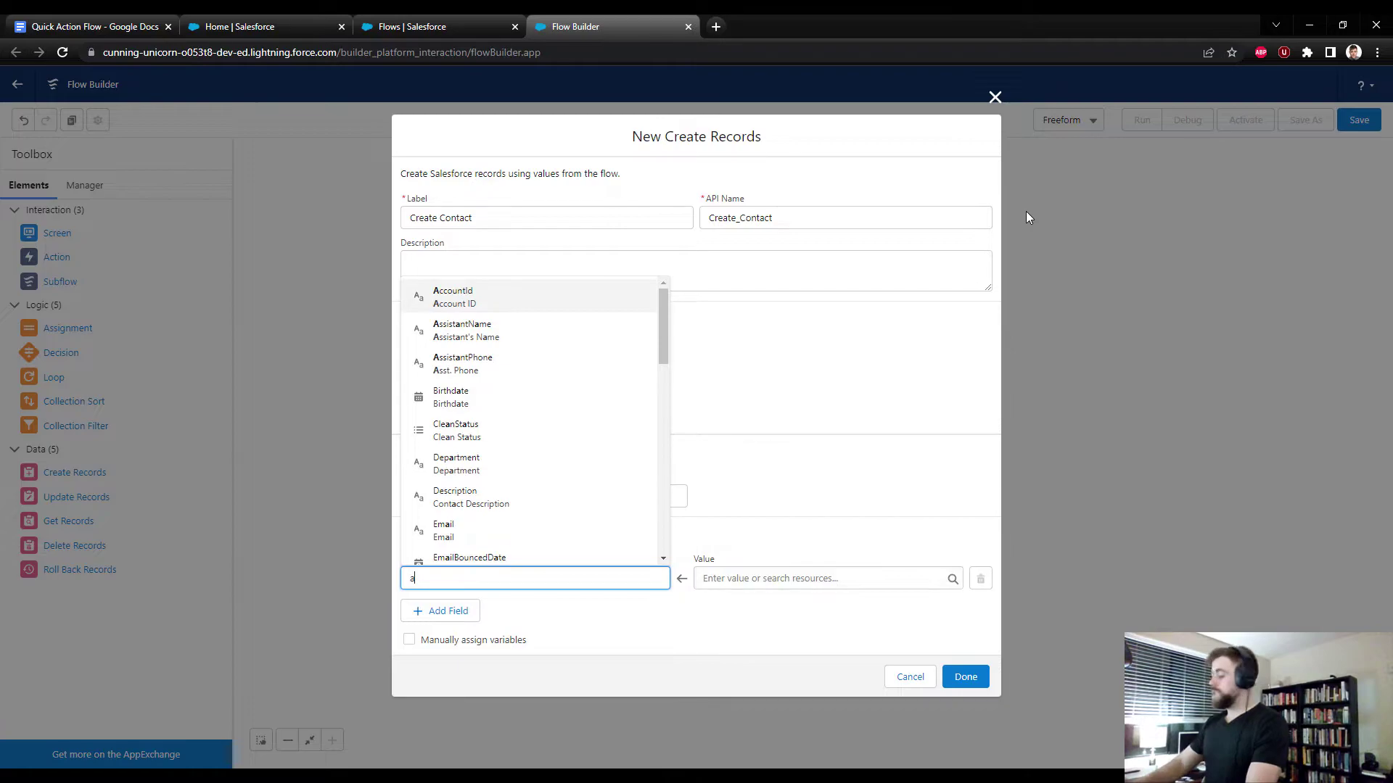
{"action": "type", "text": "ccount"}
{"action": "left_click", "coordinate": [457, 546]}
{"action": "left_click", "coordinate": [766, 570]}
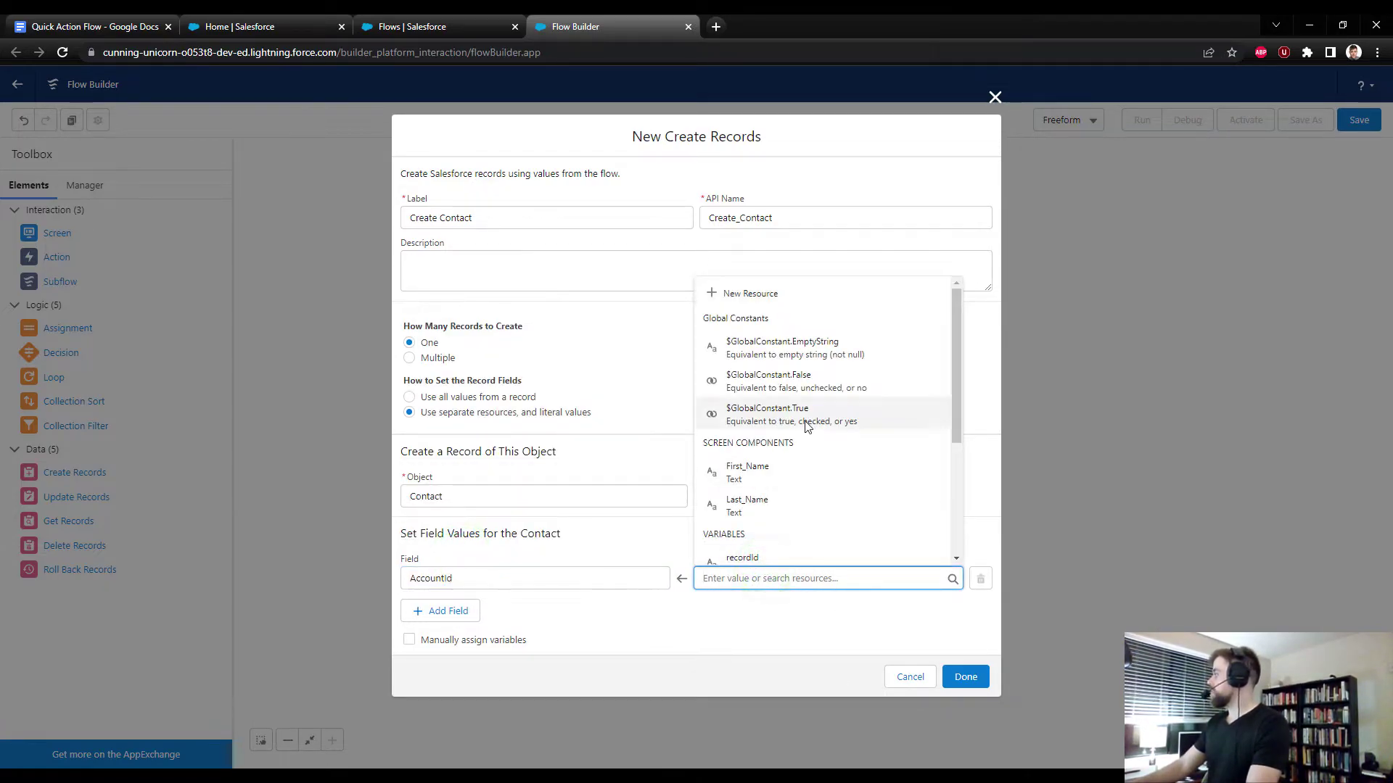
{"action": "scroll", "coordinate": [805, 508], "scroll_direction": "down", "scroll_amount": 2}
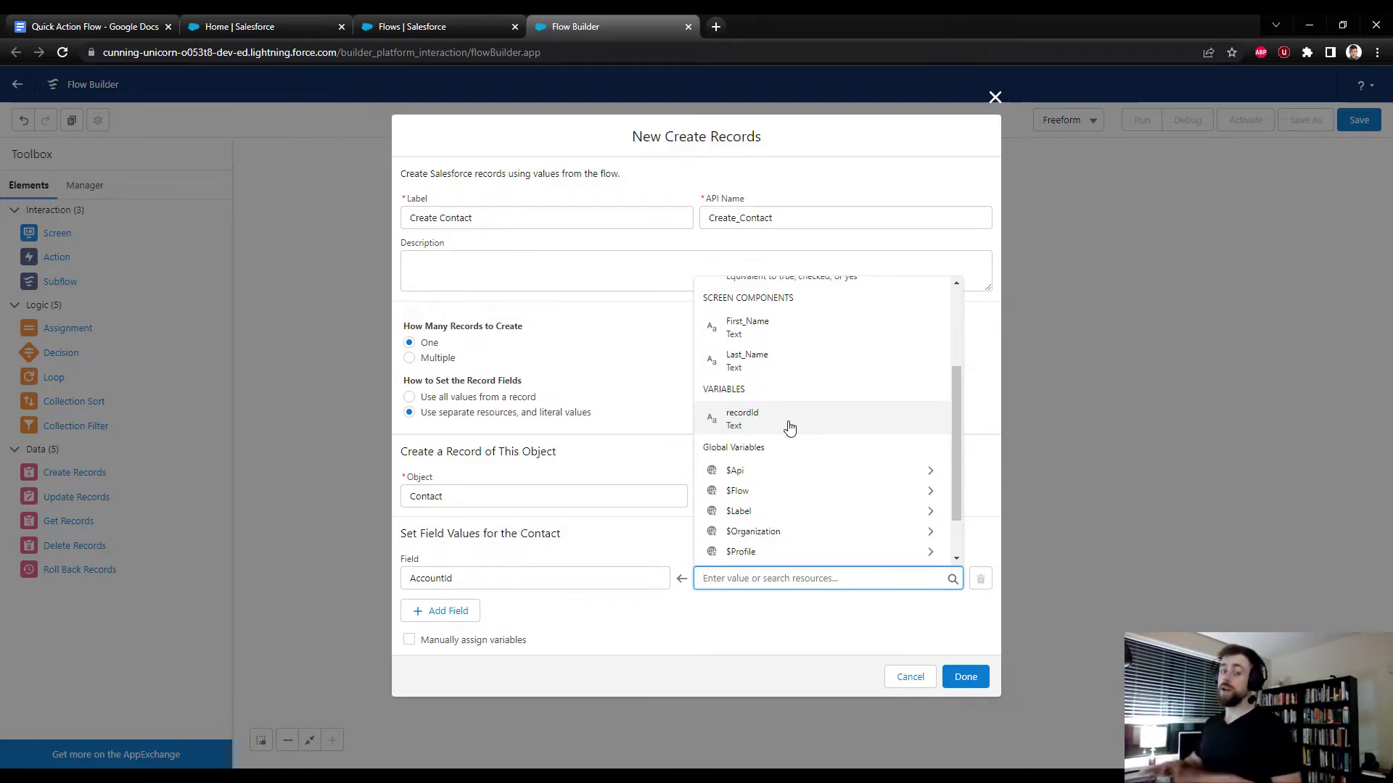
{"action": "left_click", "coordinate": [790, 428]}
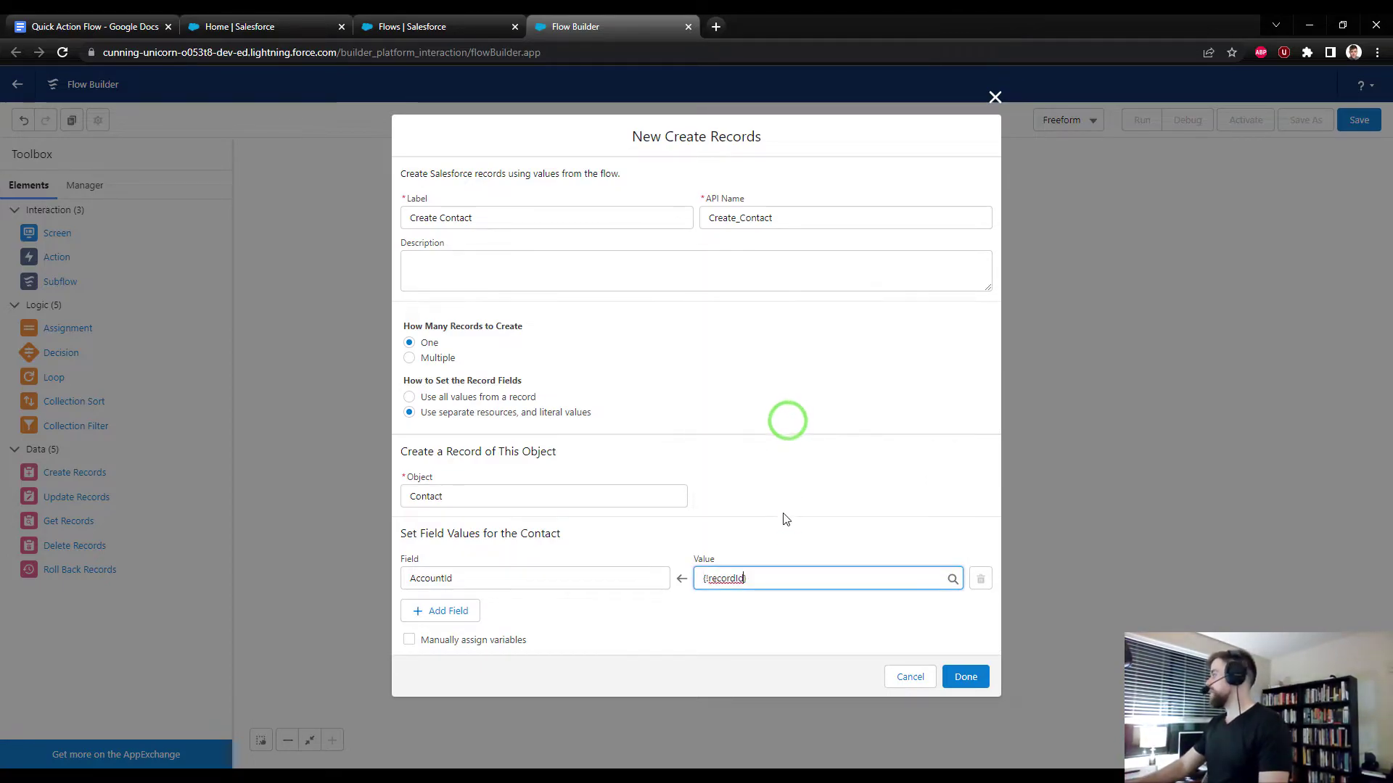
Add two more field rows for the contact and choose FirstName and LastName as their fields.
{"action": "left_click", "coordinate": [424, 611]}
{"action": "left_click", "coordinate": [479, 624]}
{"action": "left_click", "coordinate": [467, 586]}
{"action": "type", "text": "Firstn"}
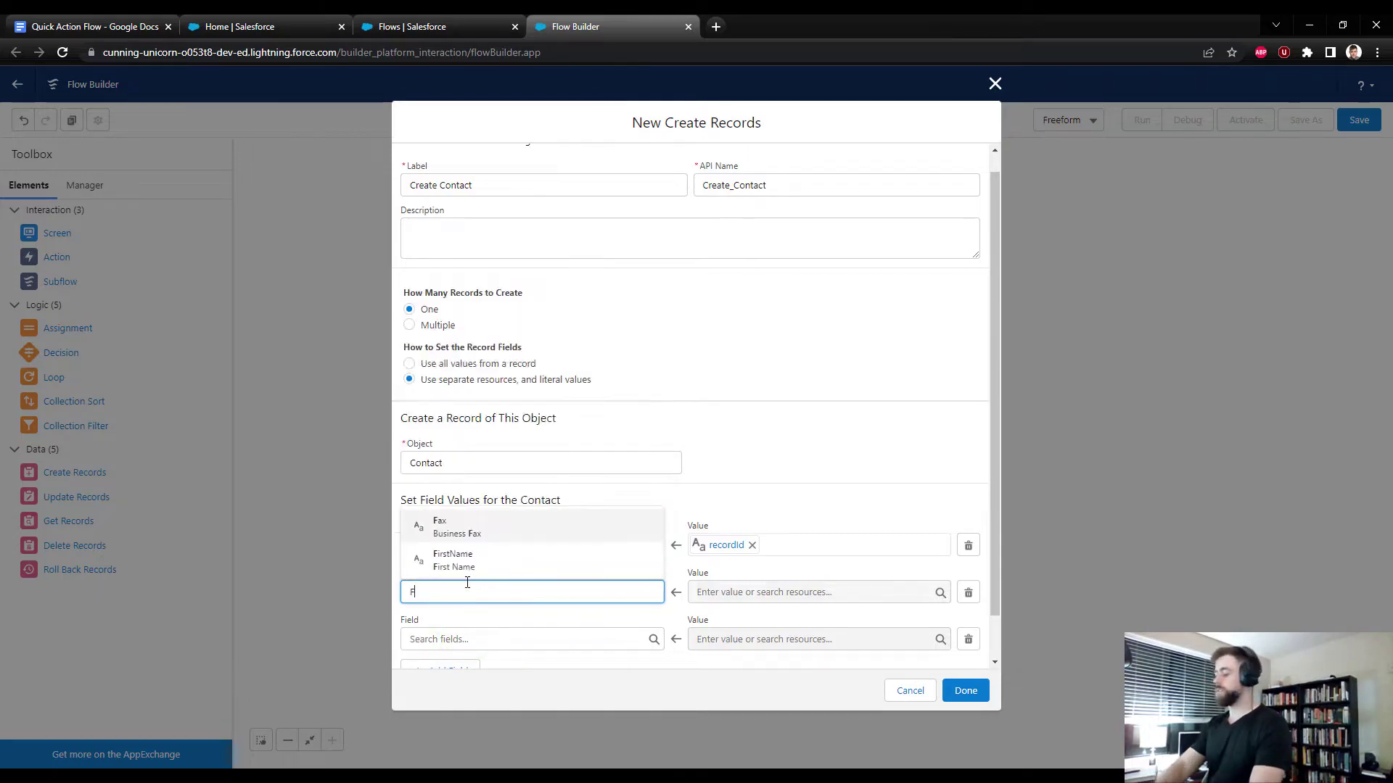
{"action": "left_click", "coordinate": [453, 560]}
{"action": "left_click", "coordinate": [416, 639]}
{"action": "type", "text": "Last"}
{"action": "left_click", "coordinate": [441, 609]}
Map FirstName to First_Name and LastName to Last_Name, finish the element, and connect ScreenOne to Create Contact.
{"action": "left_click", "coordinate": [704, 590]}
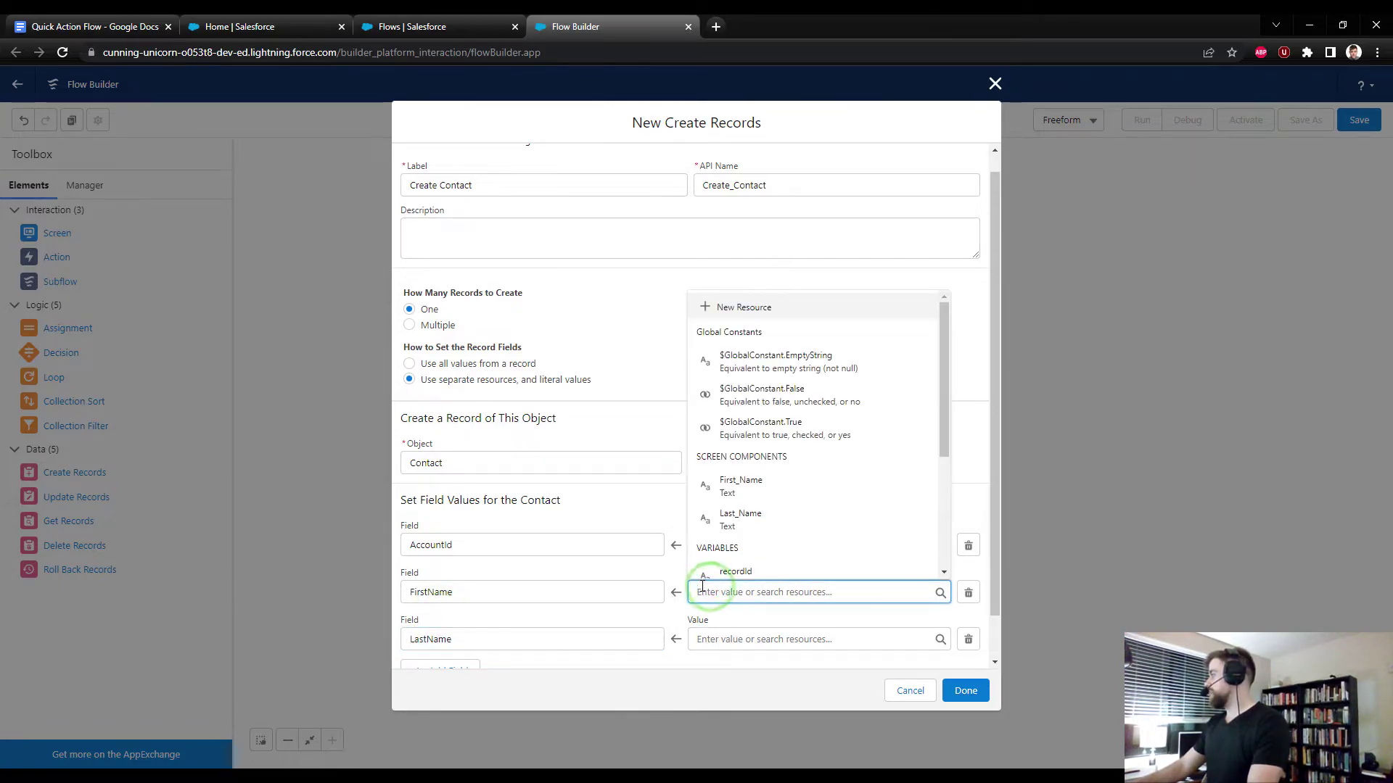
{"action": "left_click", "coordinate": [747, 492]}
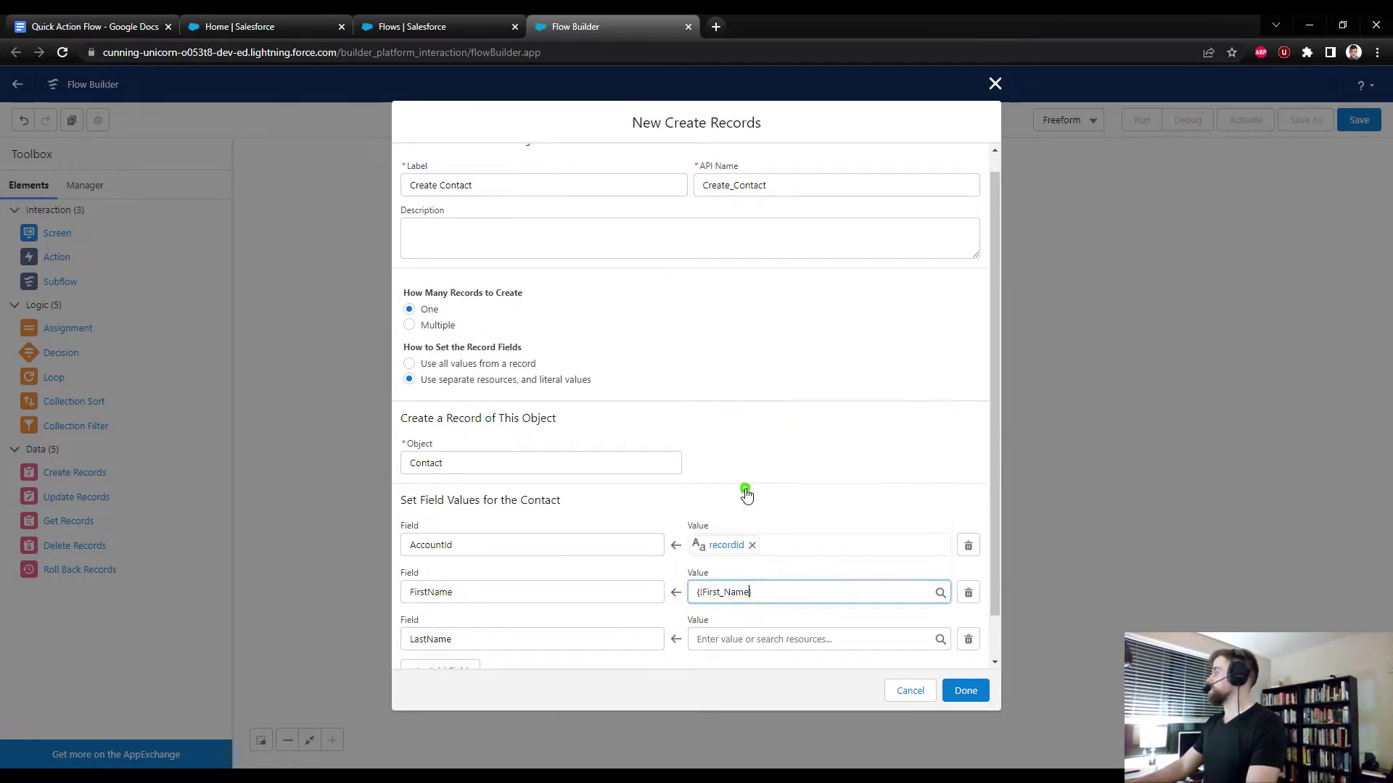
{"action": "left_click", "coordinate": [761, 637]}
{"action": "left_click", "coordinate": [765, 575]}
{"action": "left_click", "coordinate": [801, 408]}
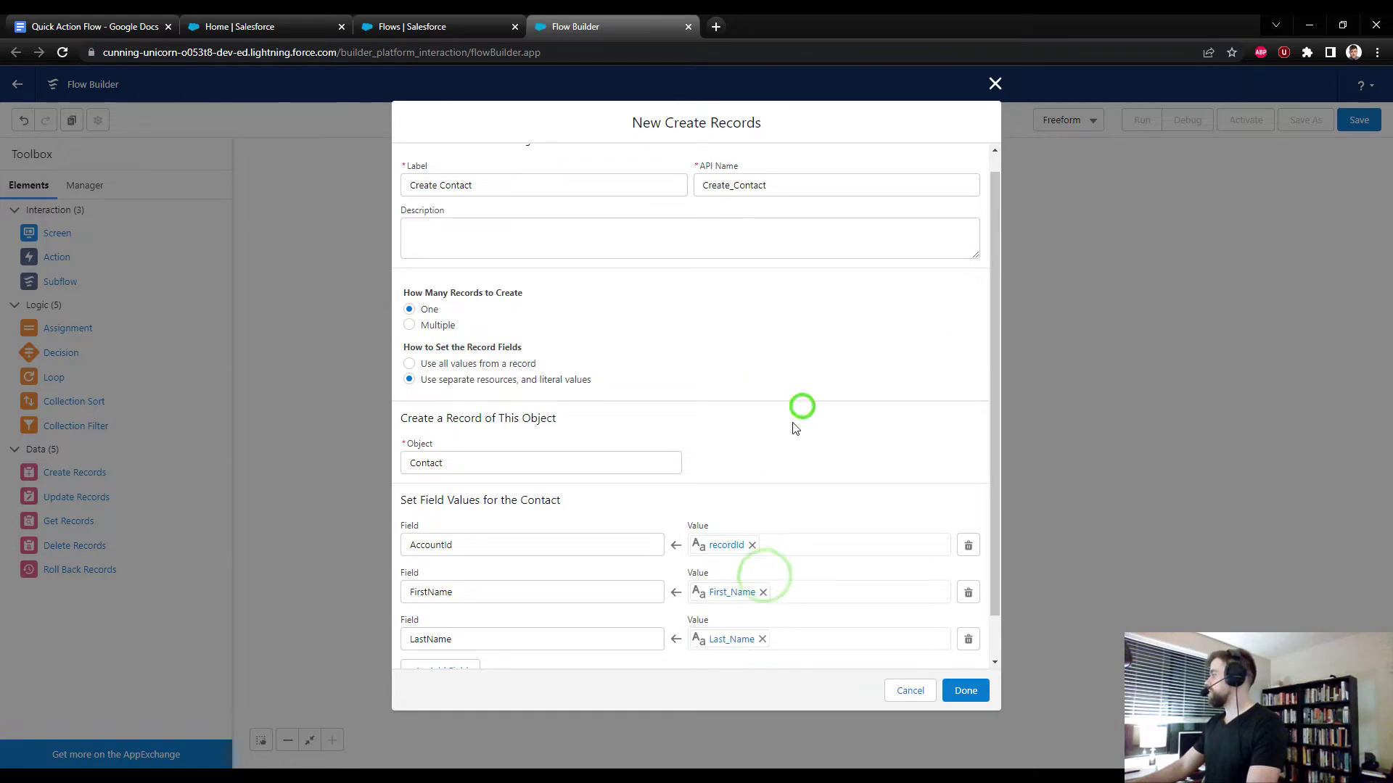
{"action": "scroll", "coordinate": [794, 508], "scroll_direction": "down", "scroll_amount": 1}
{"action": "left_click", "coordinate": [964, 691]}
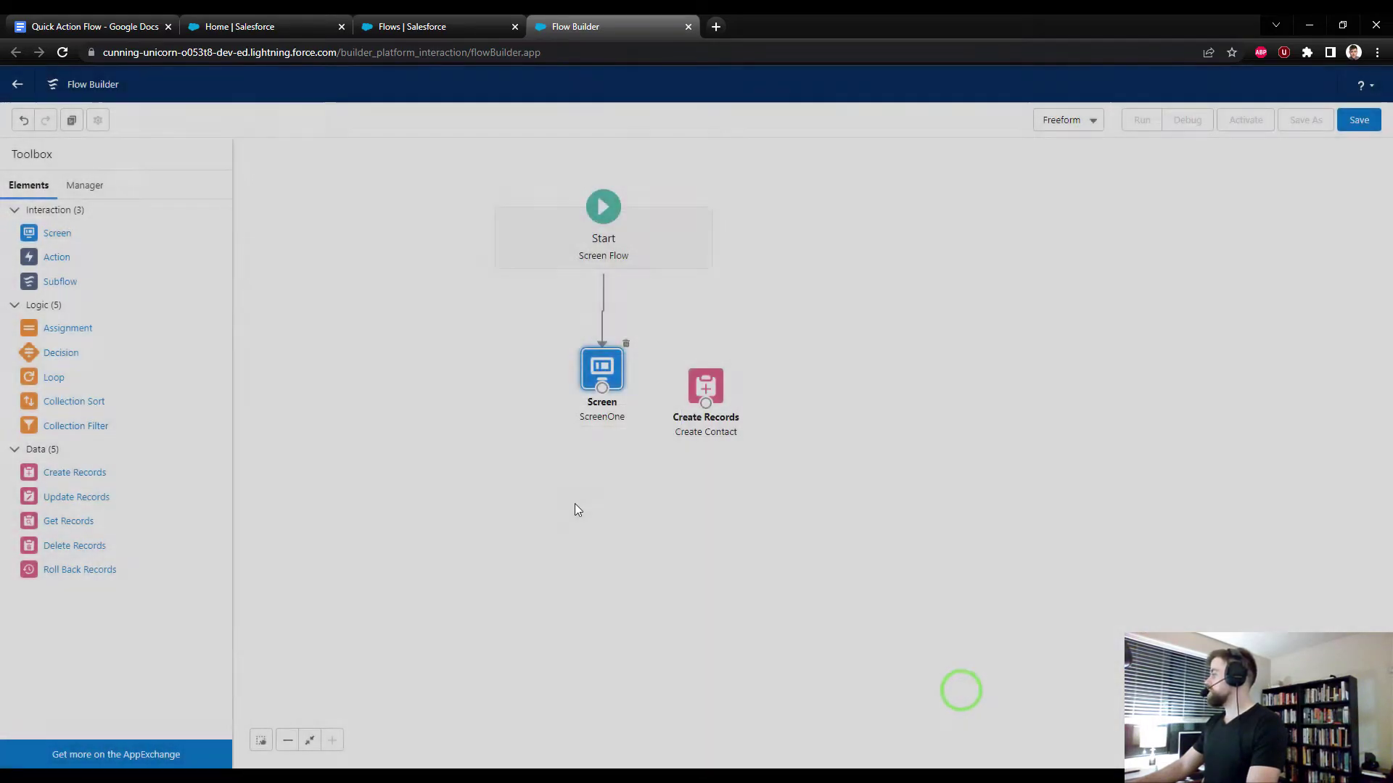
{"action": "left_click_drag", "start_coordinate": [602, 388], "coordinate": [726, 370]}
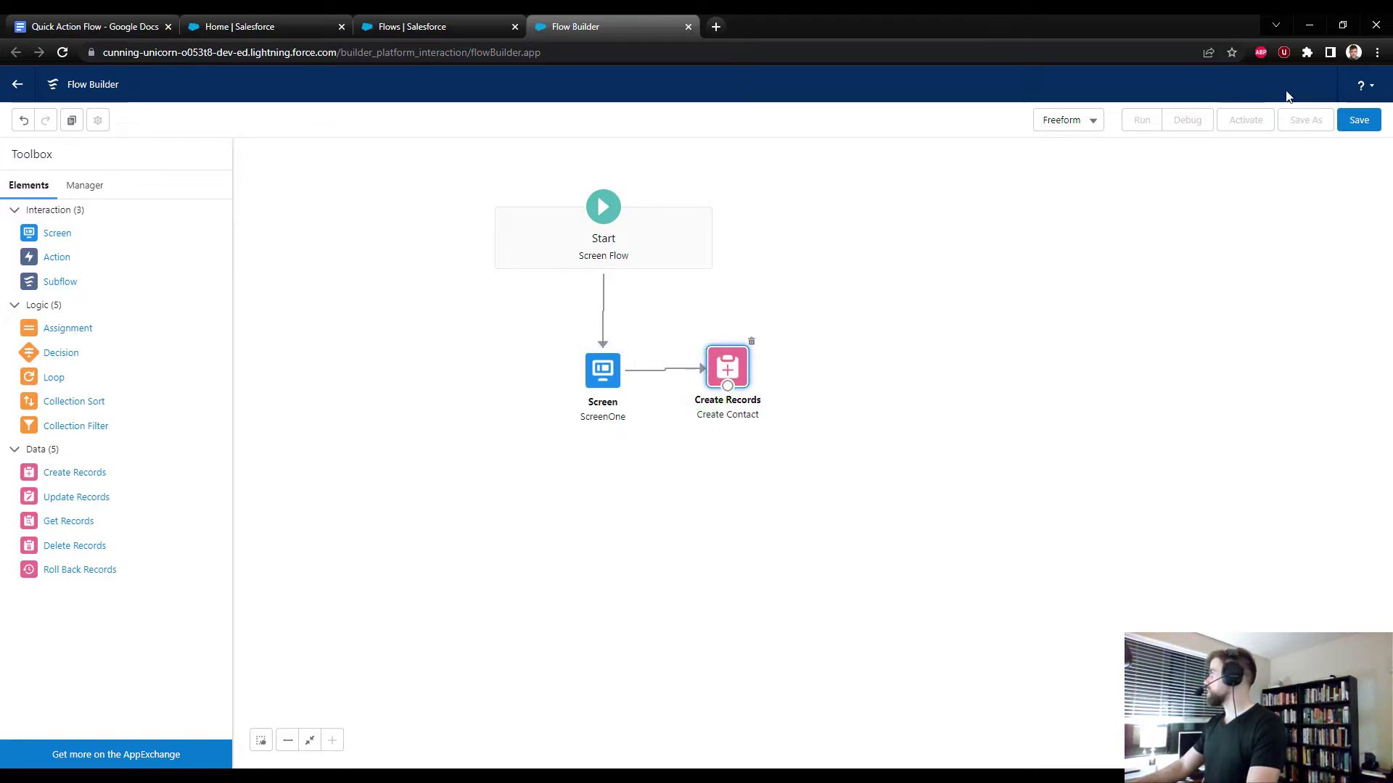
Save the flow with the label "Screen - Contact Maker" and the API name Screen_Contact_Maker.
{"action": "left_click", "coordinate": [1359, 120]}
{"action": "type", "text": "Sc"}
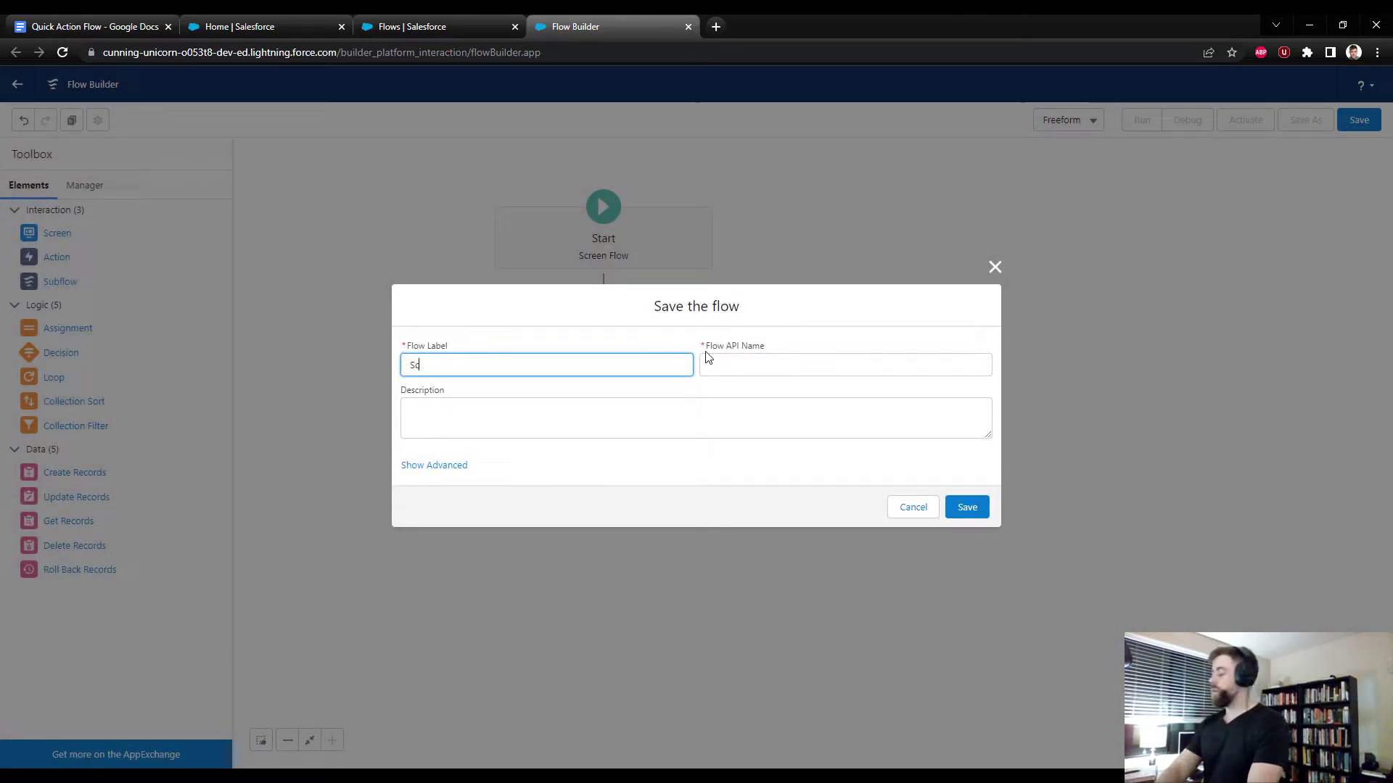
{"action": "type", "text": "reen - Contact Maker"}
{"action": "key", "text": "Tab"}
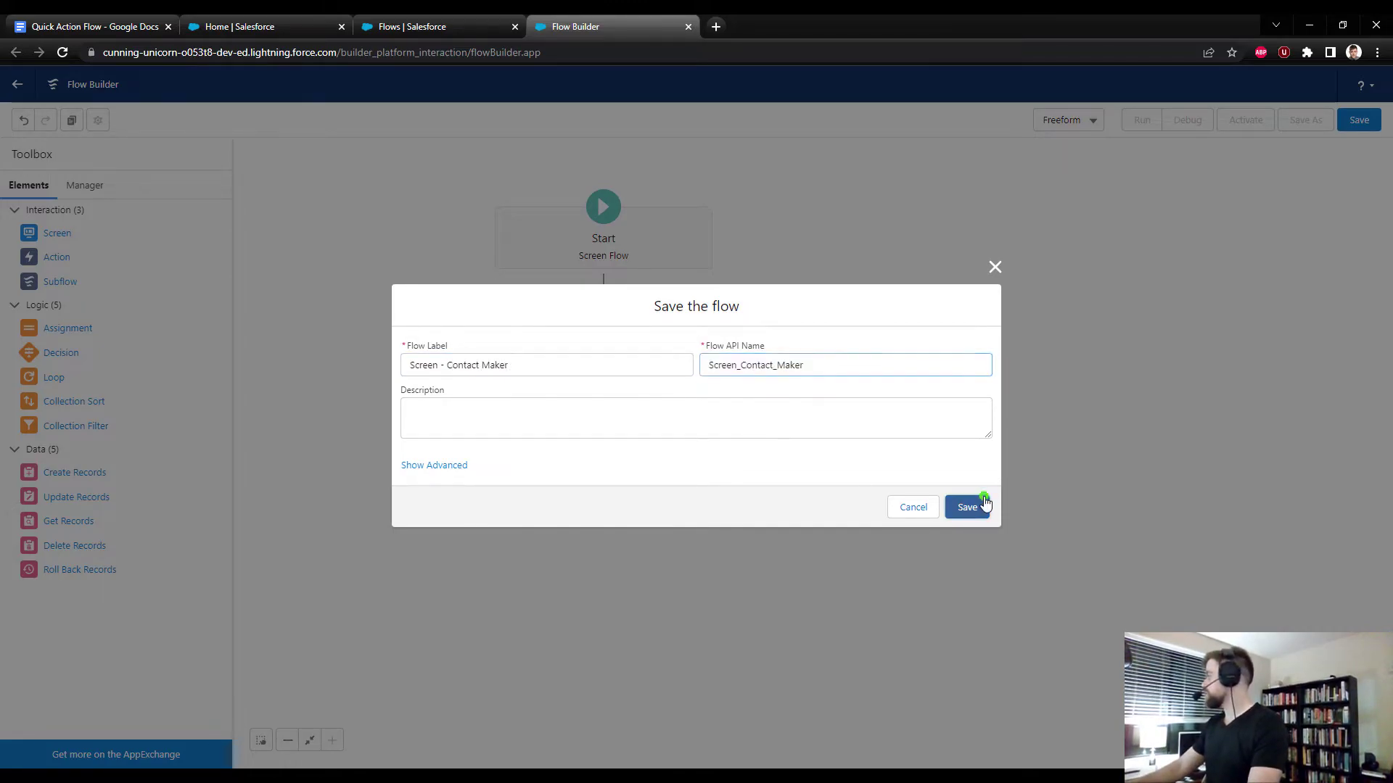
{"action": "left_click", "coordinate": [980, 505]}
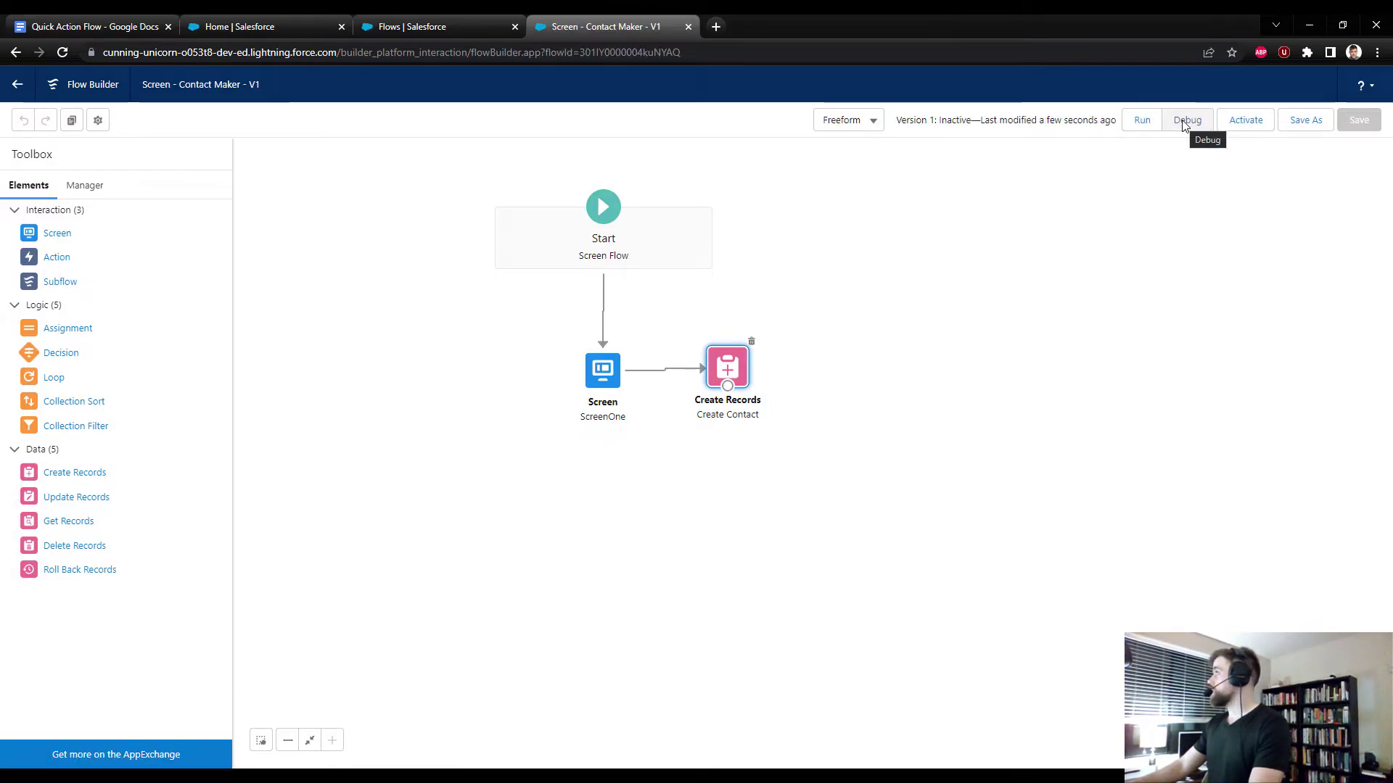
Open the United Oil & Gas Corp. account in the Sales app and copy its record ID from the page address.
{"action": "left_click", "coordinate": [240, 26]}
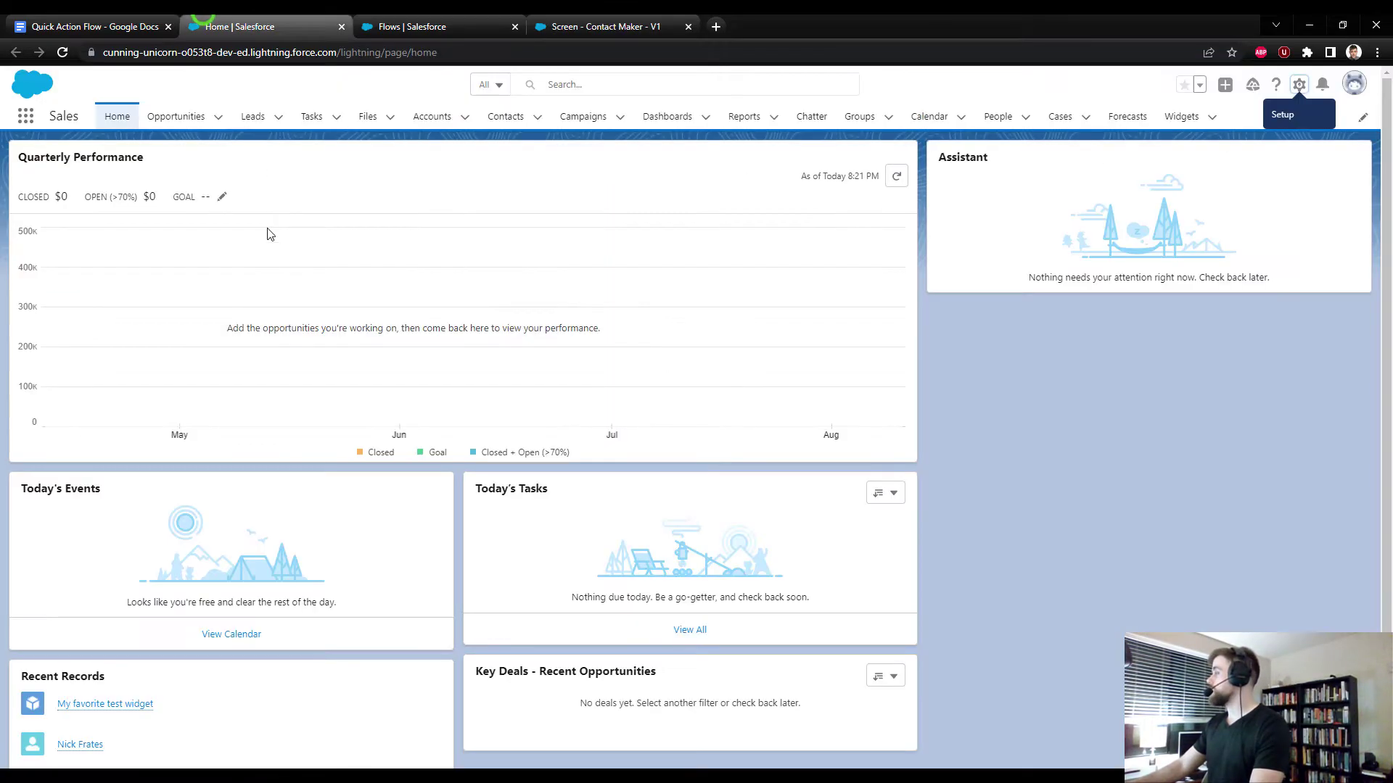
{"action": "left_click", "coordinate": [412, 117]}
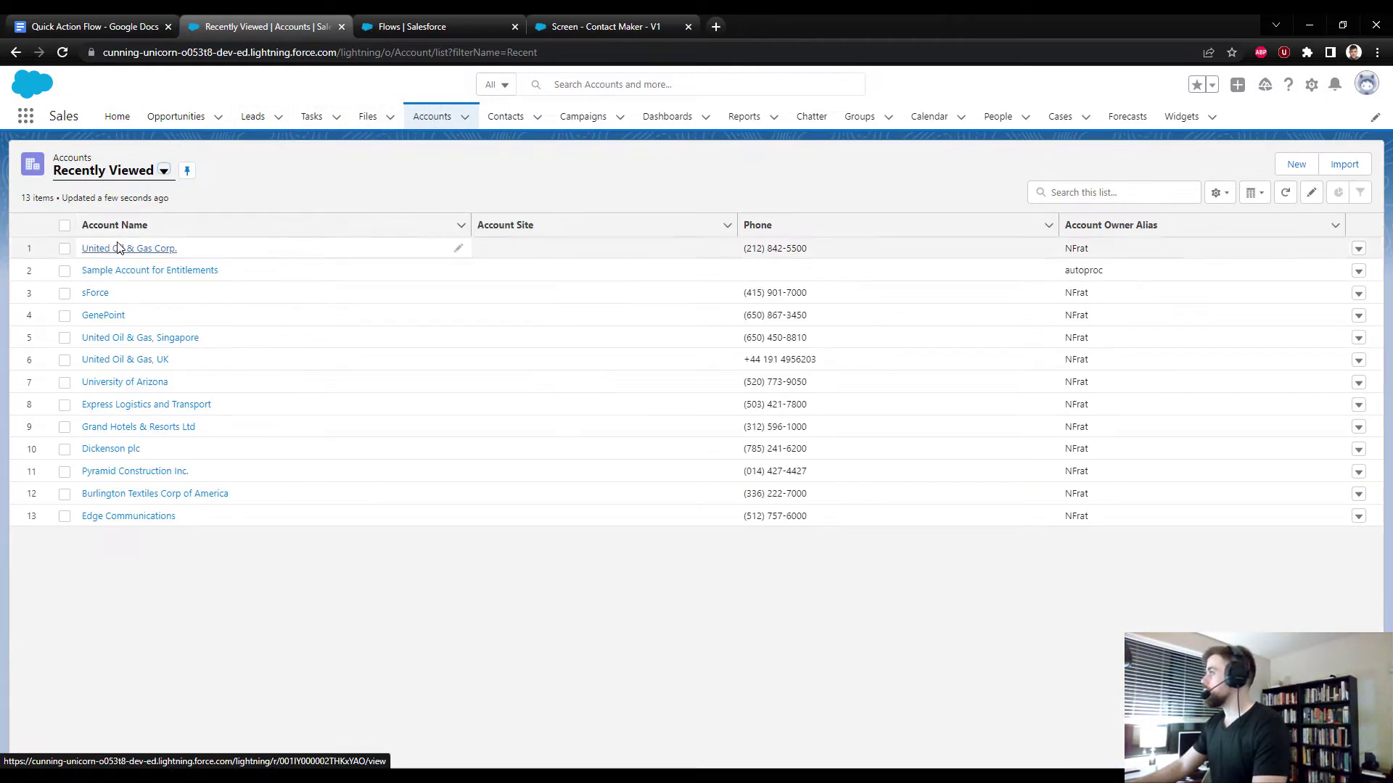
{"action": "left_click", "coordinate": [119, 248]}
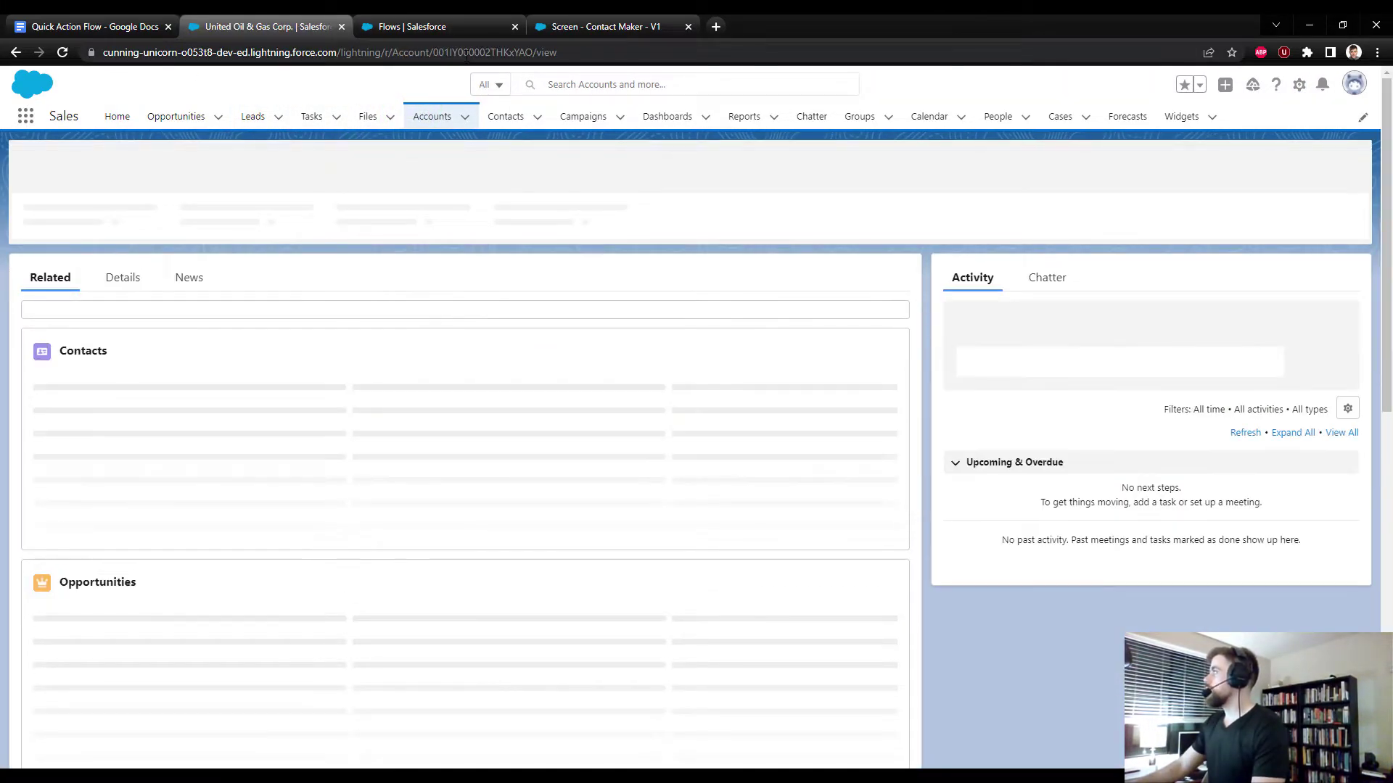
{"action": "double_click", "coordinate": [465, 53]}
{"action": "key", "text": "ctrl+c"}
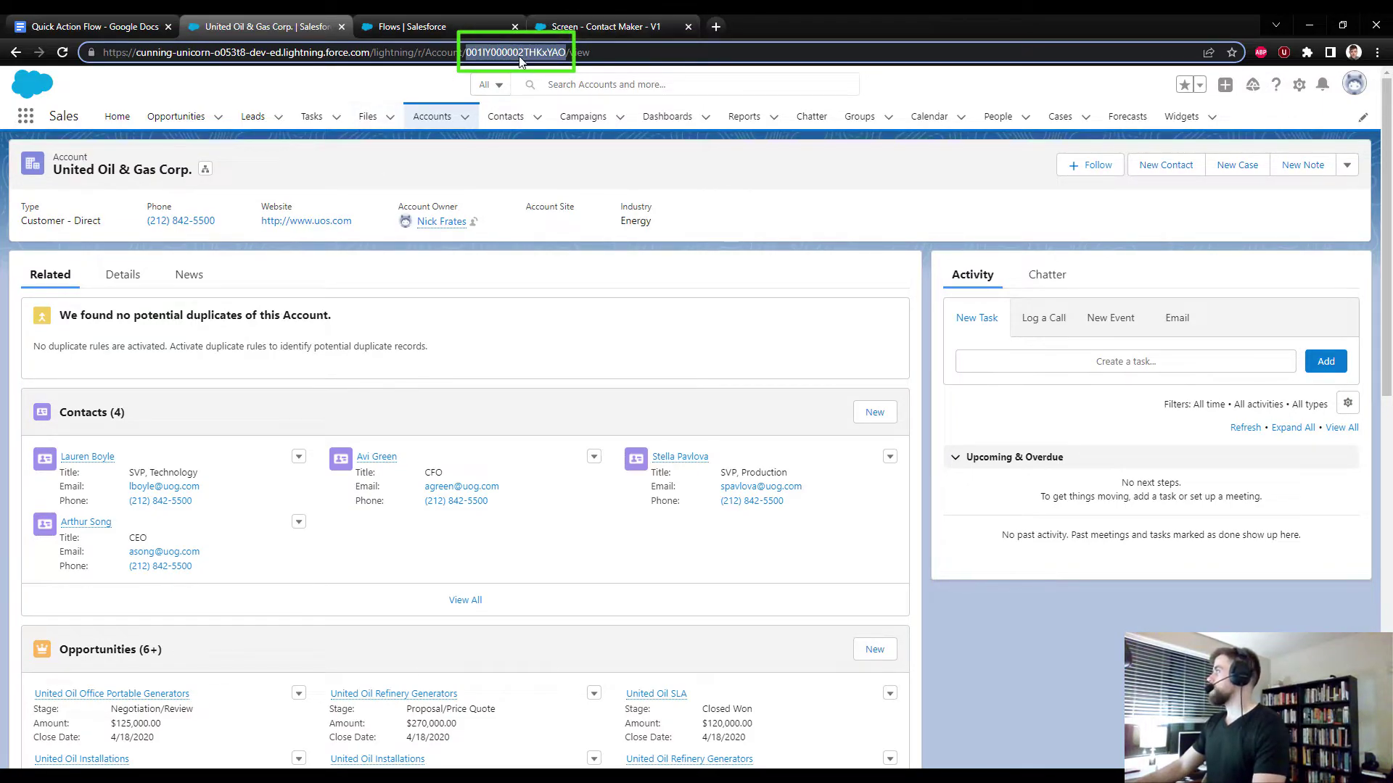
Start a debug run of the Screen - Contact Maker flow with the copied account ID as its recordId input.
{"action": "left_click", "coordinate": [574, 27]}
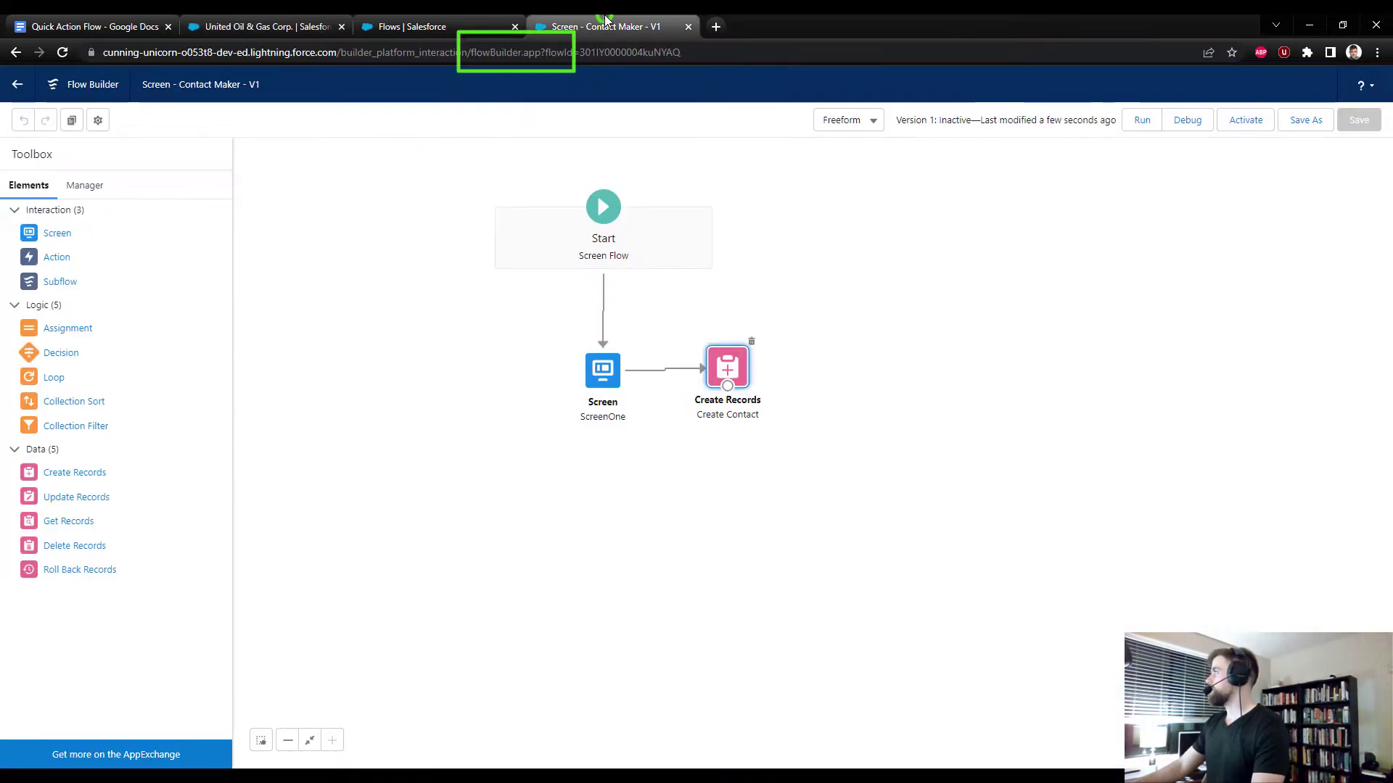
{"action": "left_click", "coordinate": [1201, 125]}
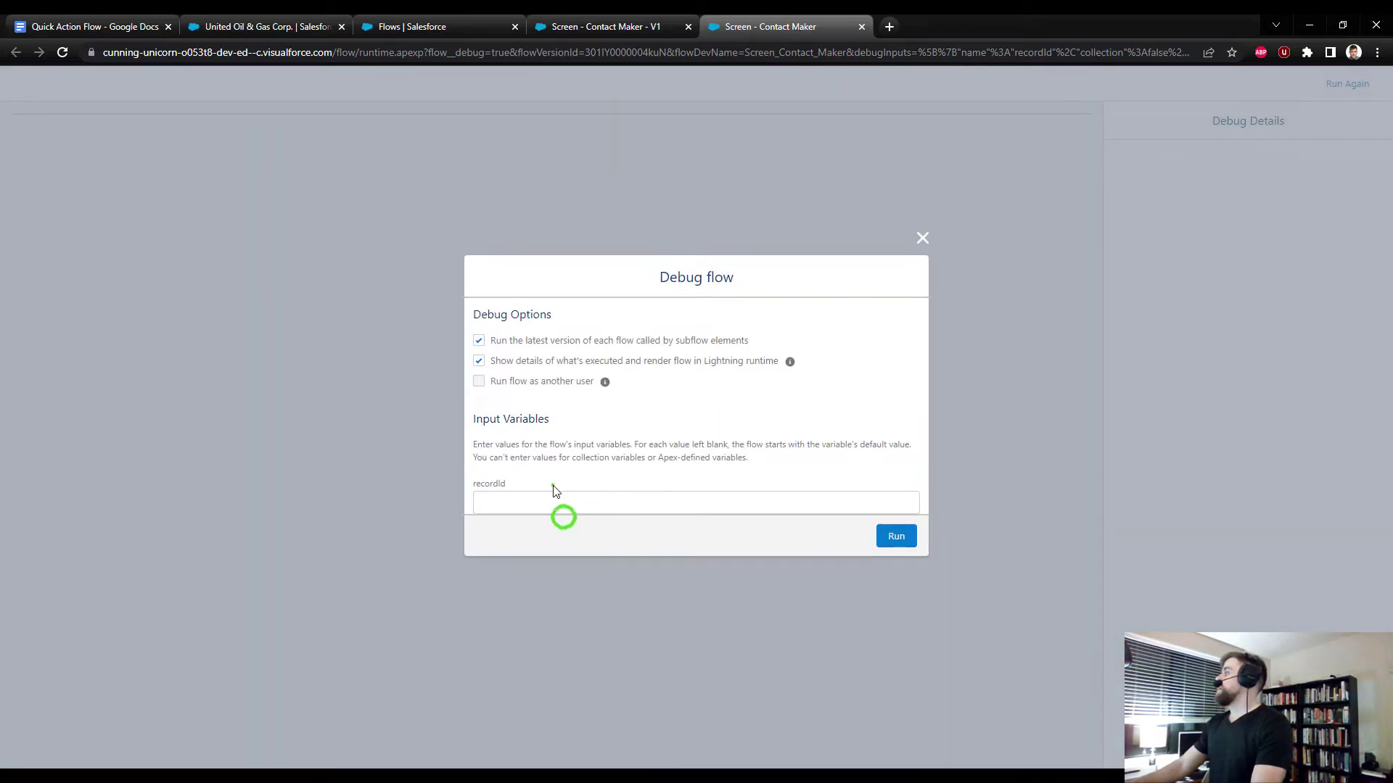
{"action": "left_click", "coordinate": [555, 500]}
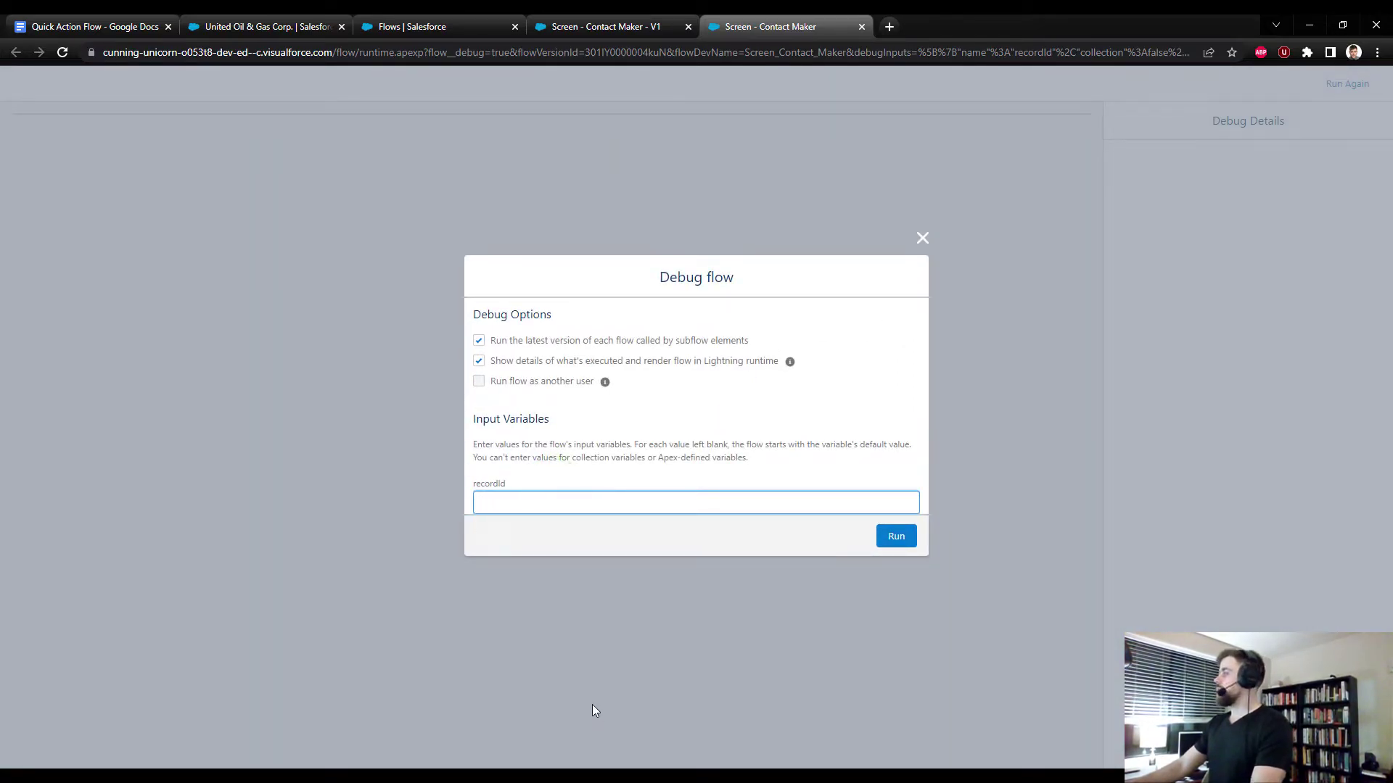
{"action": "key", "text": "ctrl+v"}
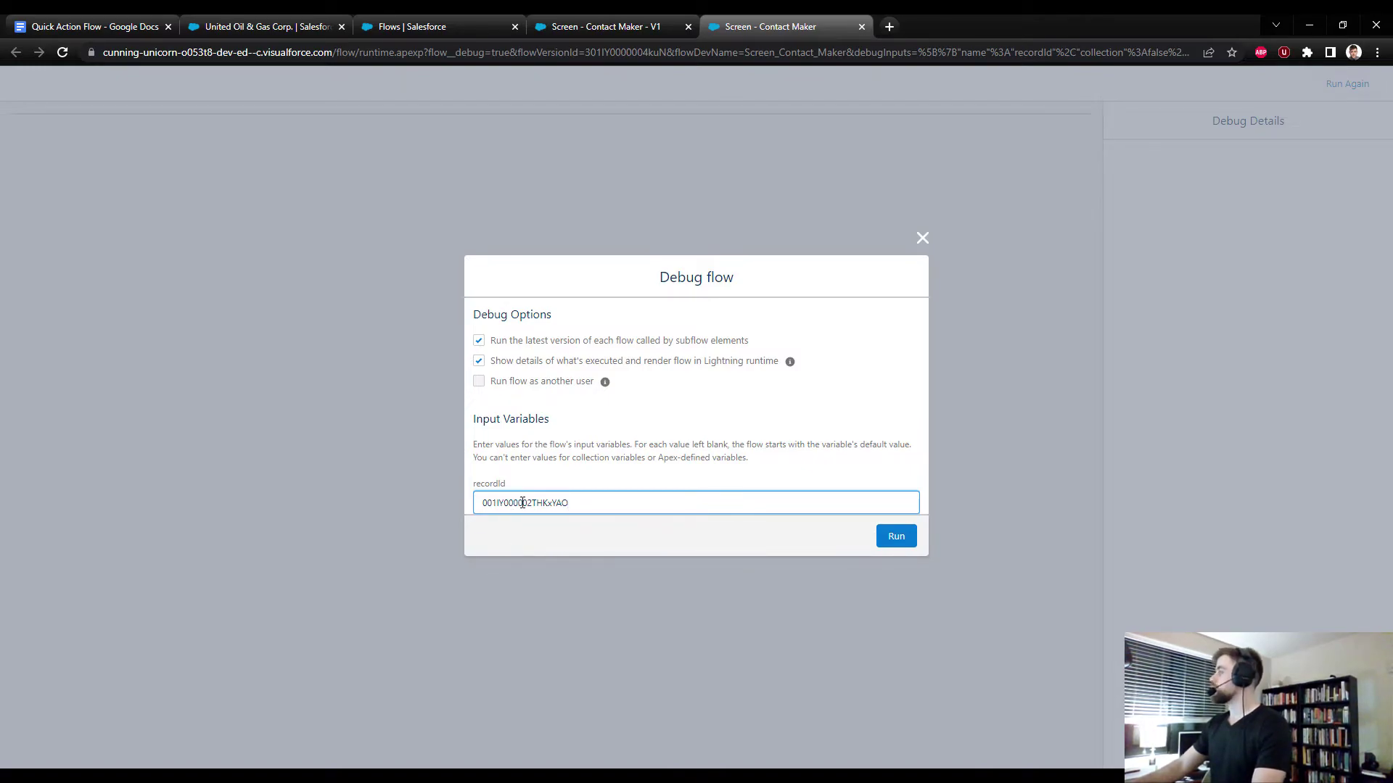
{"action": "left_click", "coordinate": [896, 538]}
Submit the flow screen with a test first and last name, and check the full contact list of United Oil & Gas Corp.
{"action": "left_click", "coordinate": [228, 154]}
{"action": "key", "text": "Tab"}
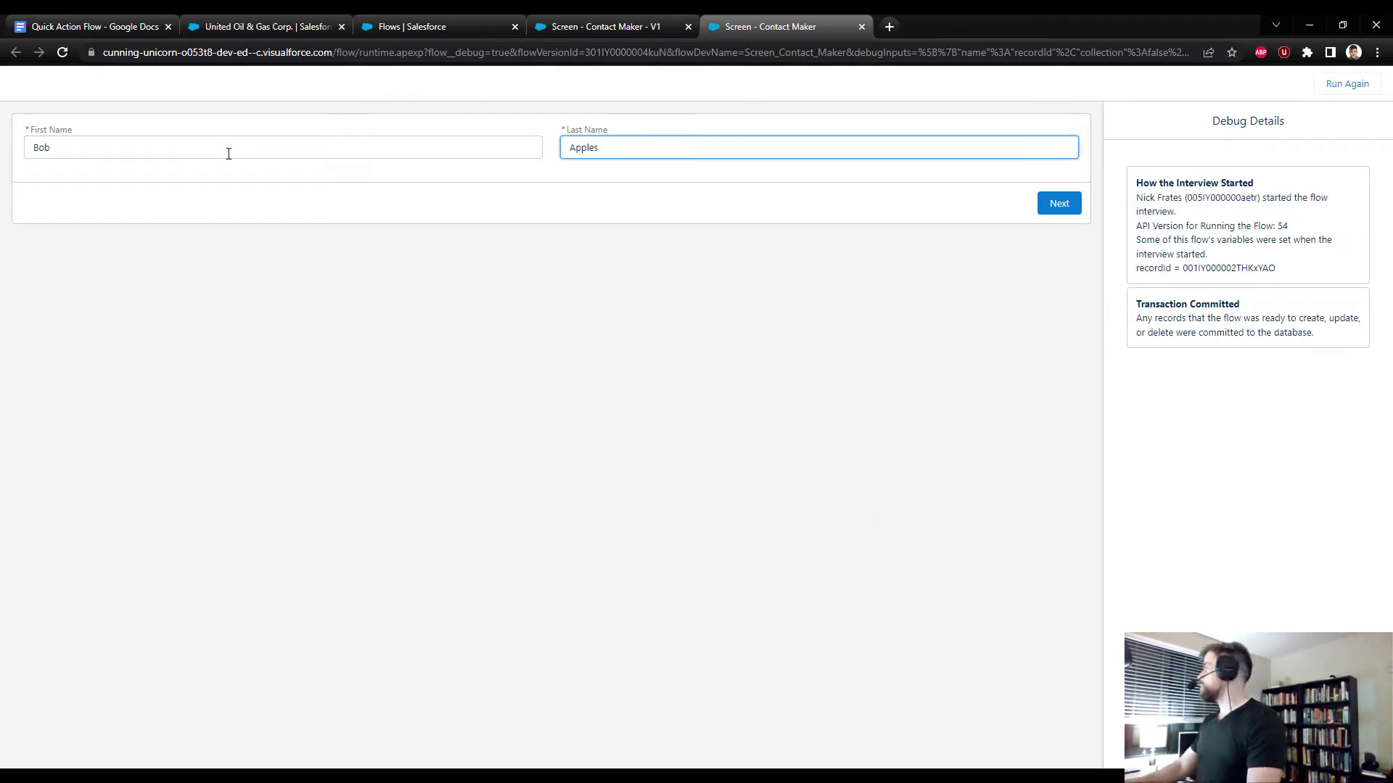
{"action": "left_click", "coordinate": [1058, 205]}
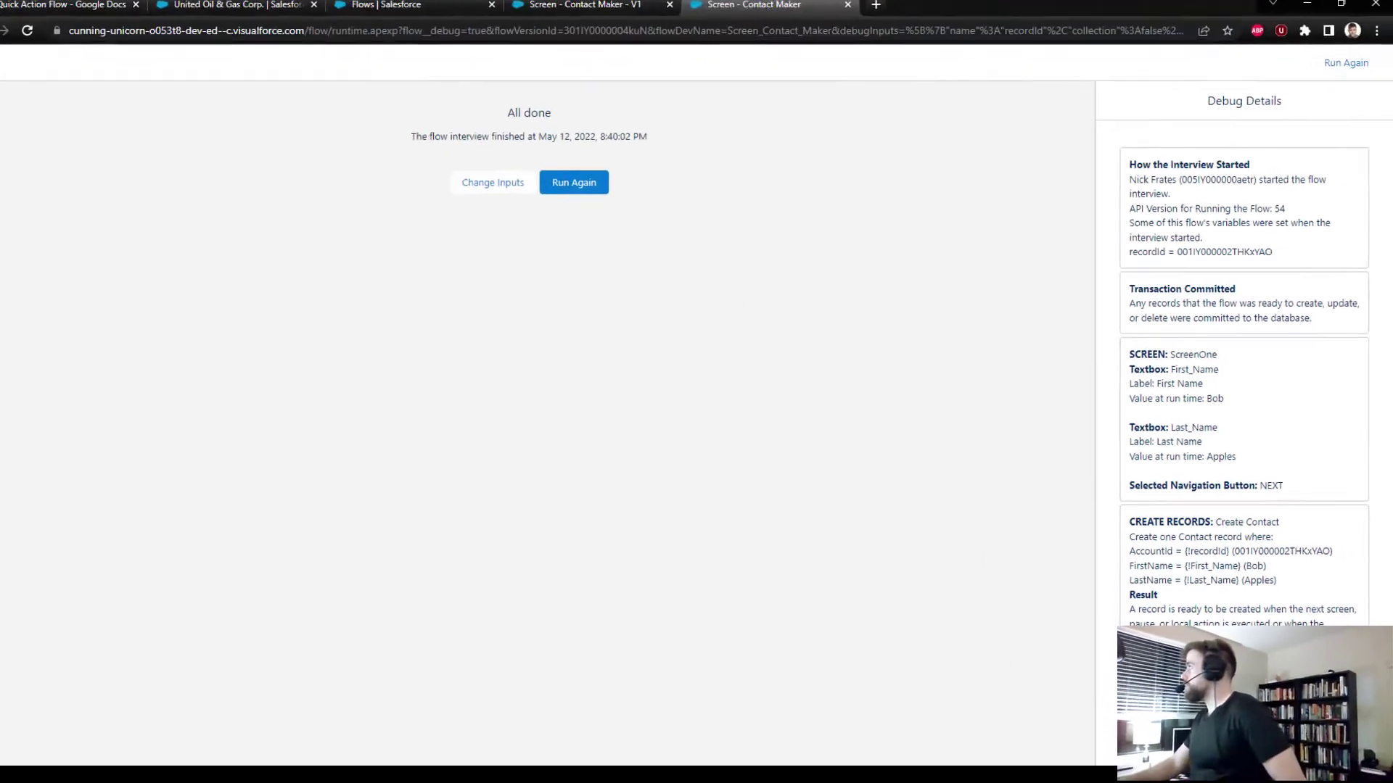
{"action": "left_click", "coordinate": [290, 14]}
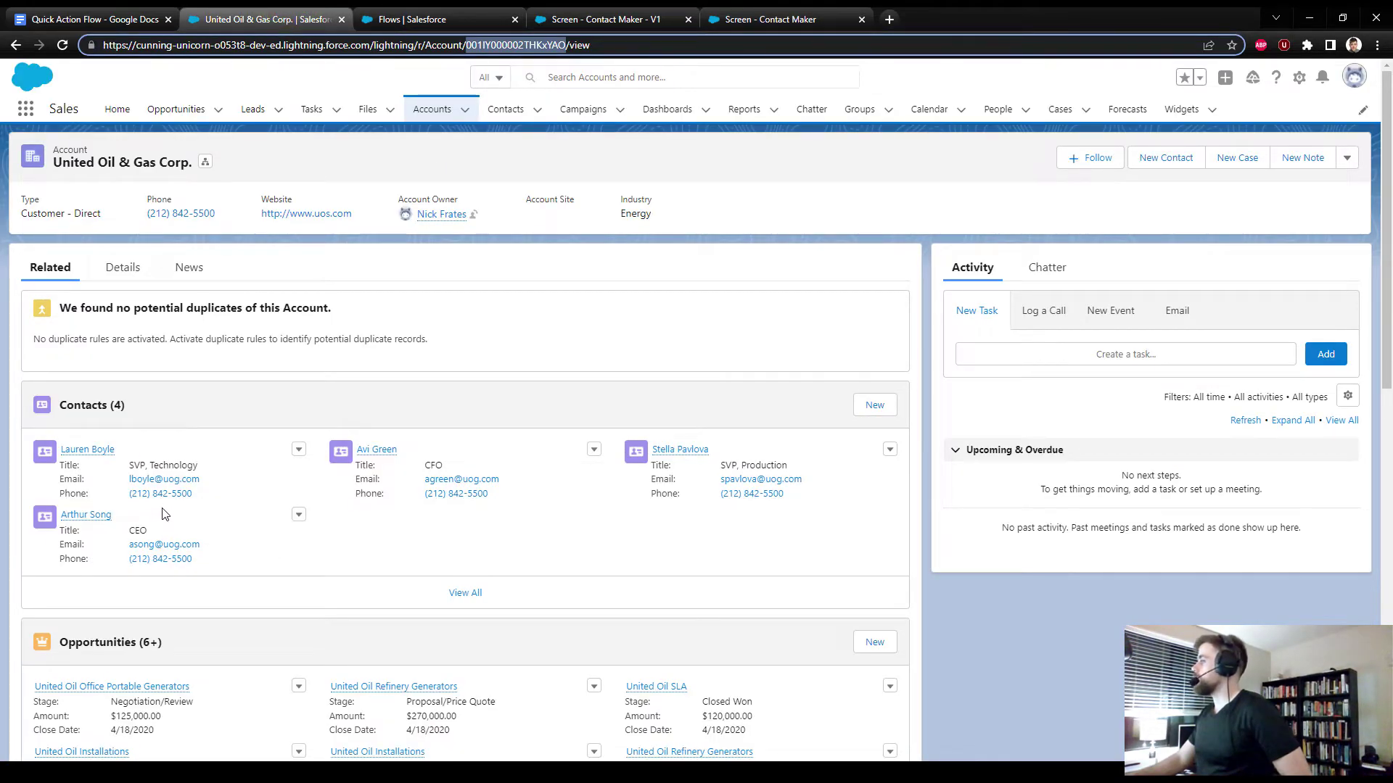
{"action": "left_click", "coordinate": [455, 595]}
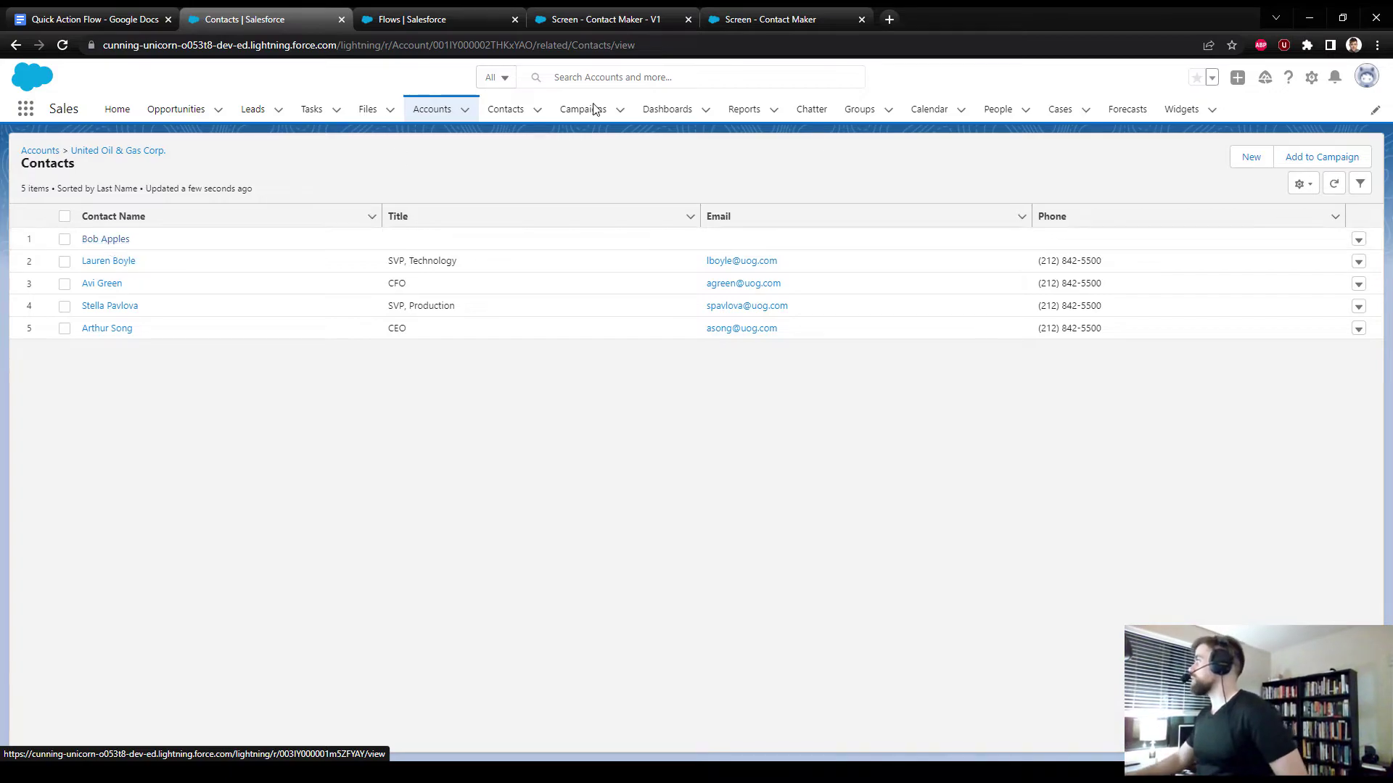
Close the finished debug run and activate the Screen - Contact Maker flow.
{"action": "left_click", "coordinate": [818, 18]}
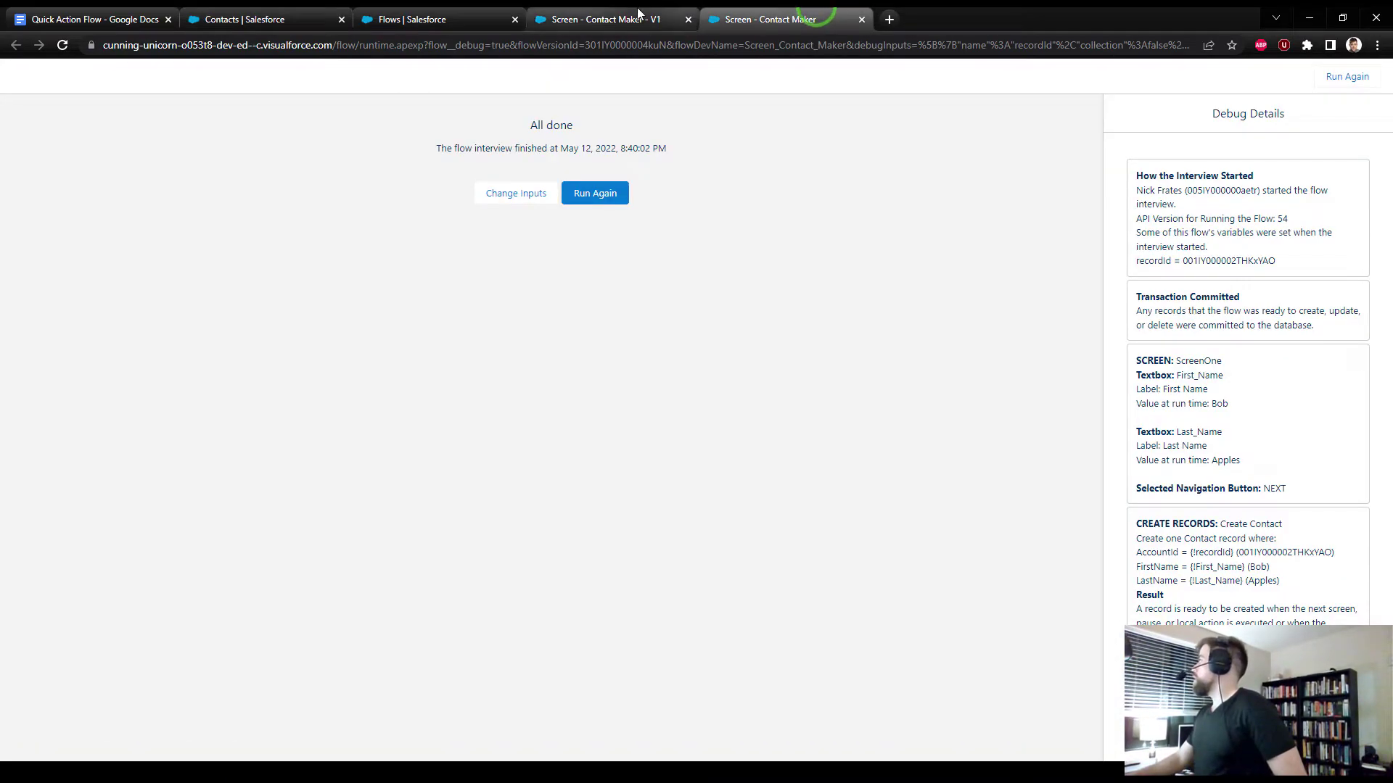
{"action": "left_click", "coordinate": [862, 19]}
{"action": "left_click", "coordinate": [1237, 116]}
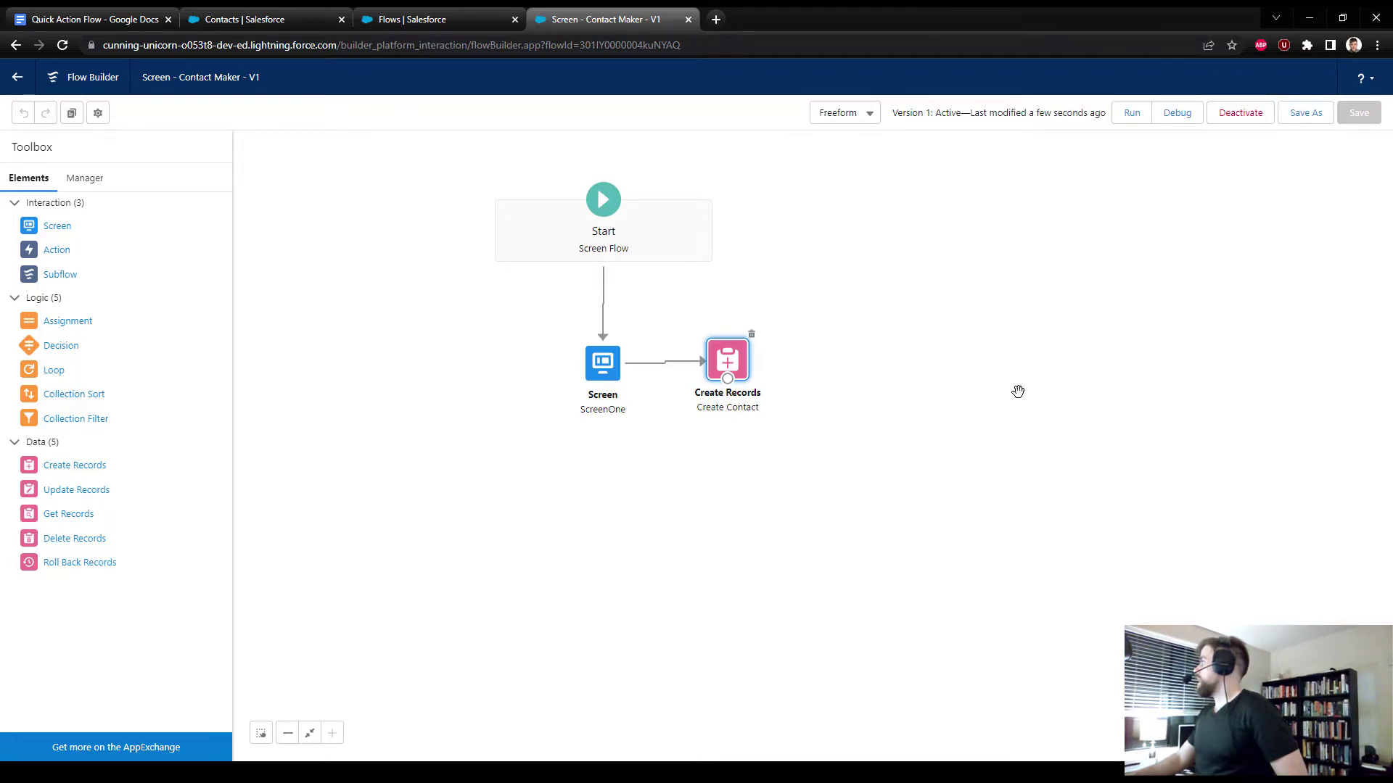
From the United Oil & Gas Corp. account, open the Account object's setup and start a new action for it.
{"action": "left_click", "coordinate": [297, 20]}
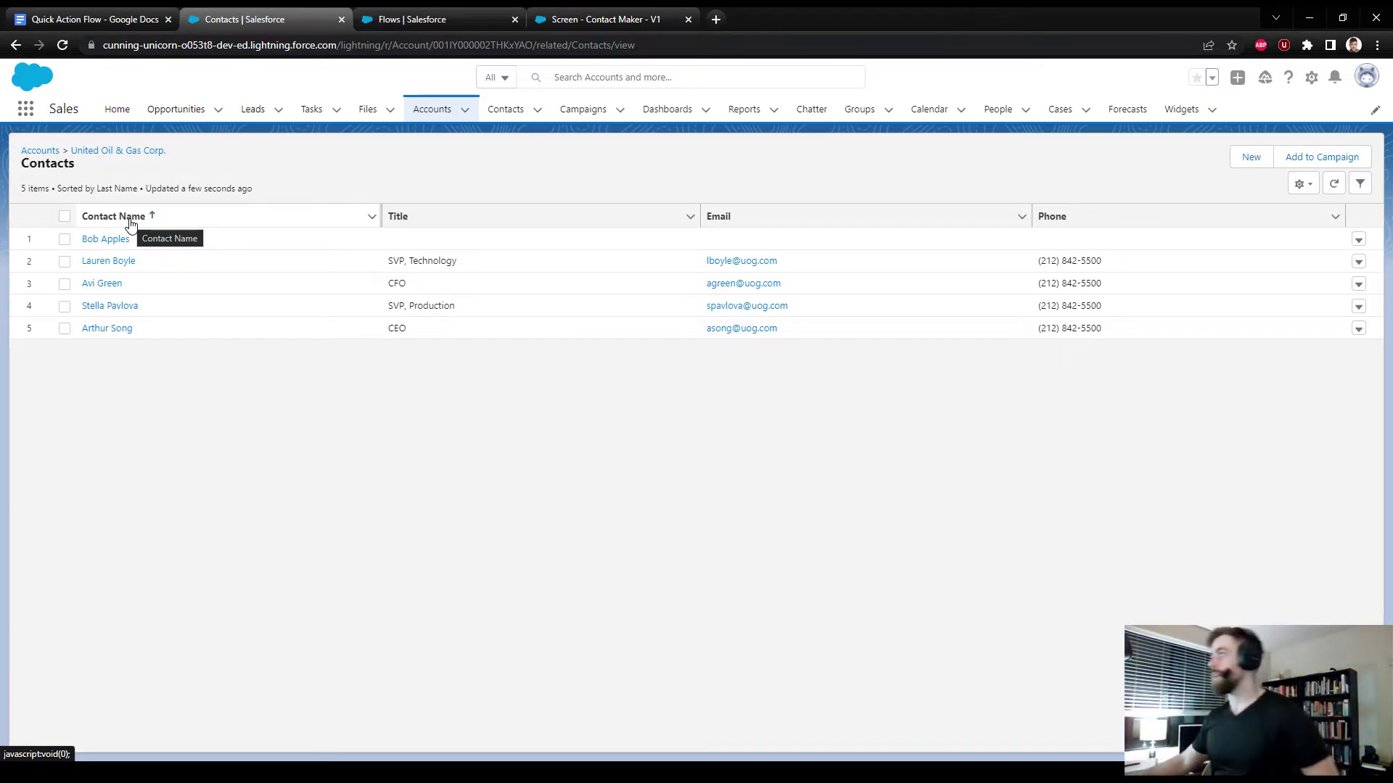
{"action": "left_click", "coordinate": [17, 45]}
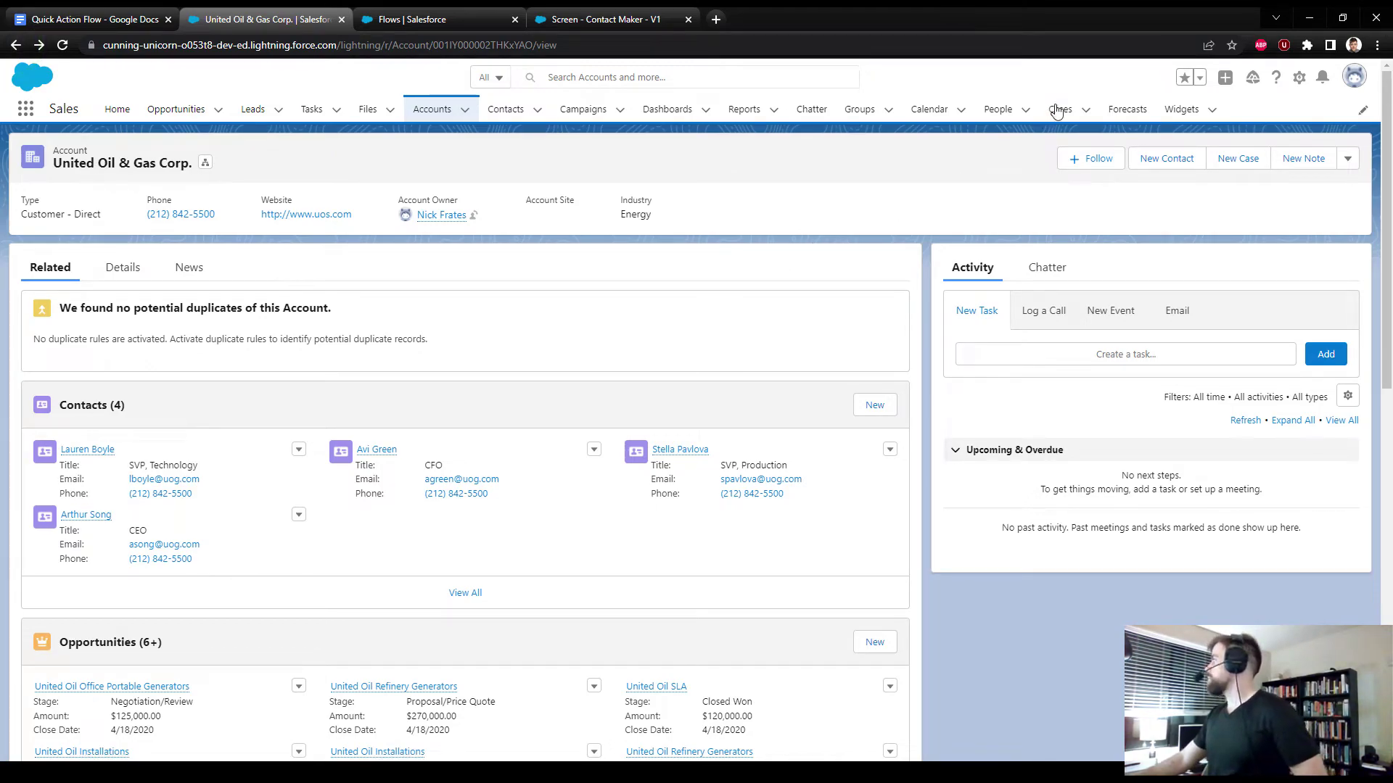
{"action": "left_click", "coordinate": [1299, 80]}
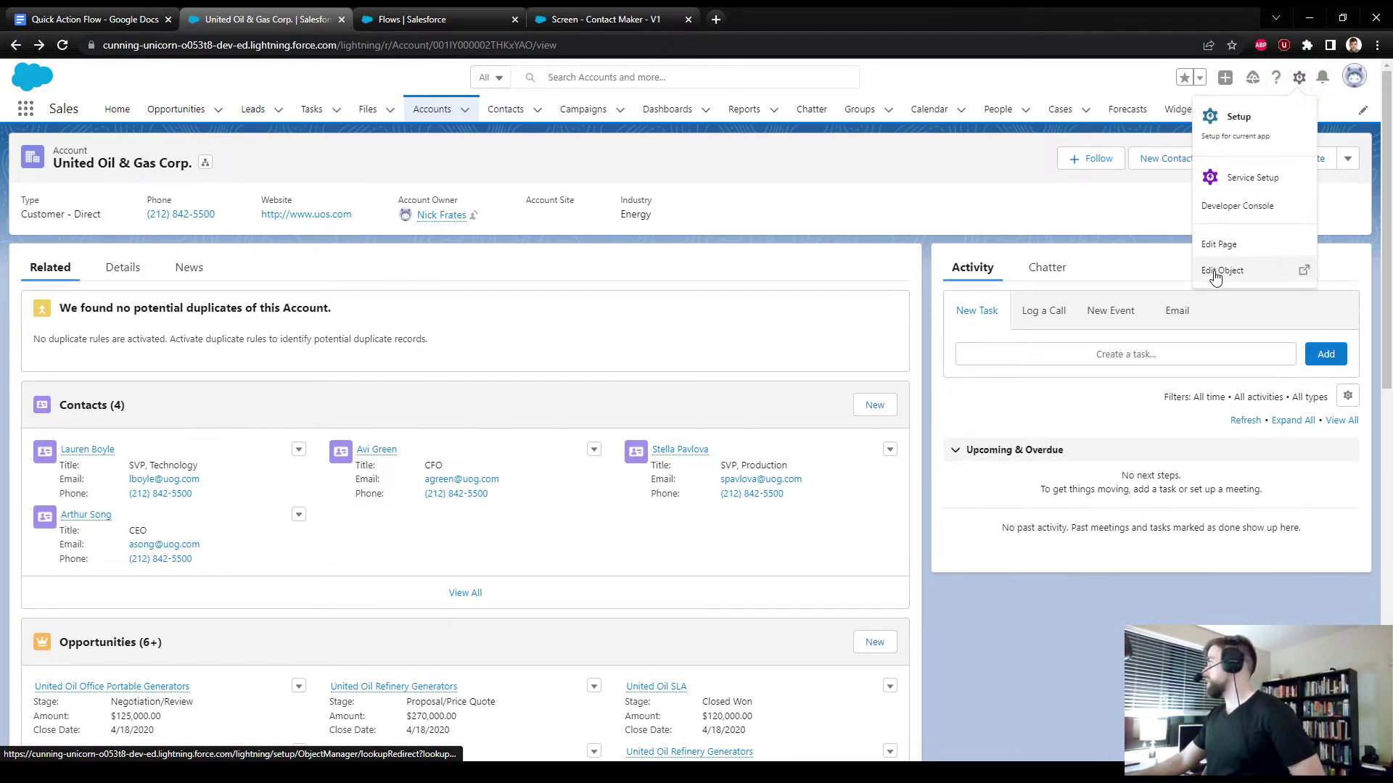
{"action": "left_click", "coordinate": [1215, 272]}
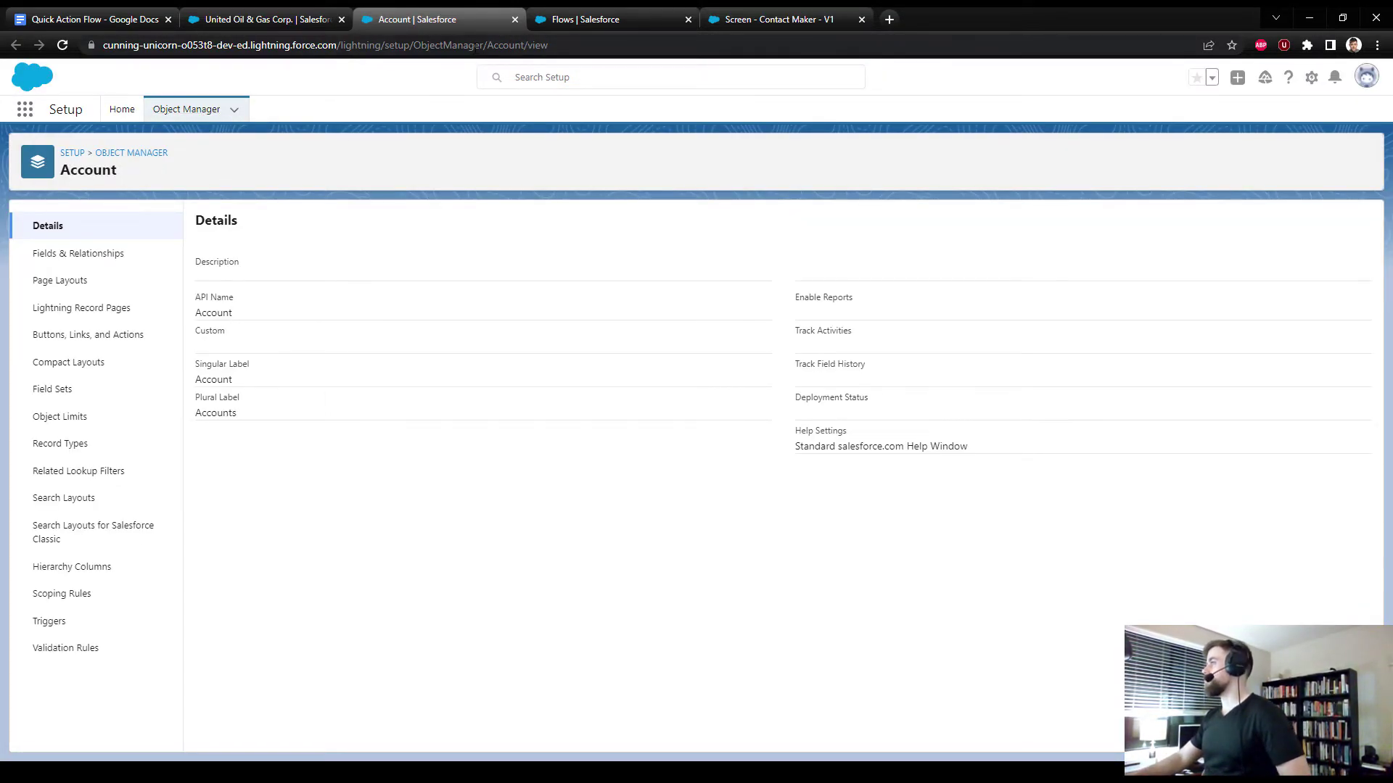
{"action": "left_click", "coordinate": [73, 343]}
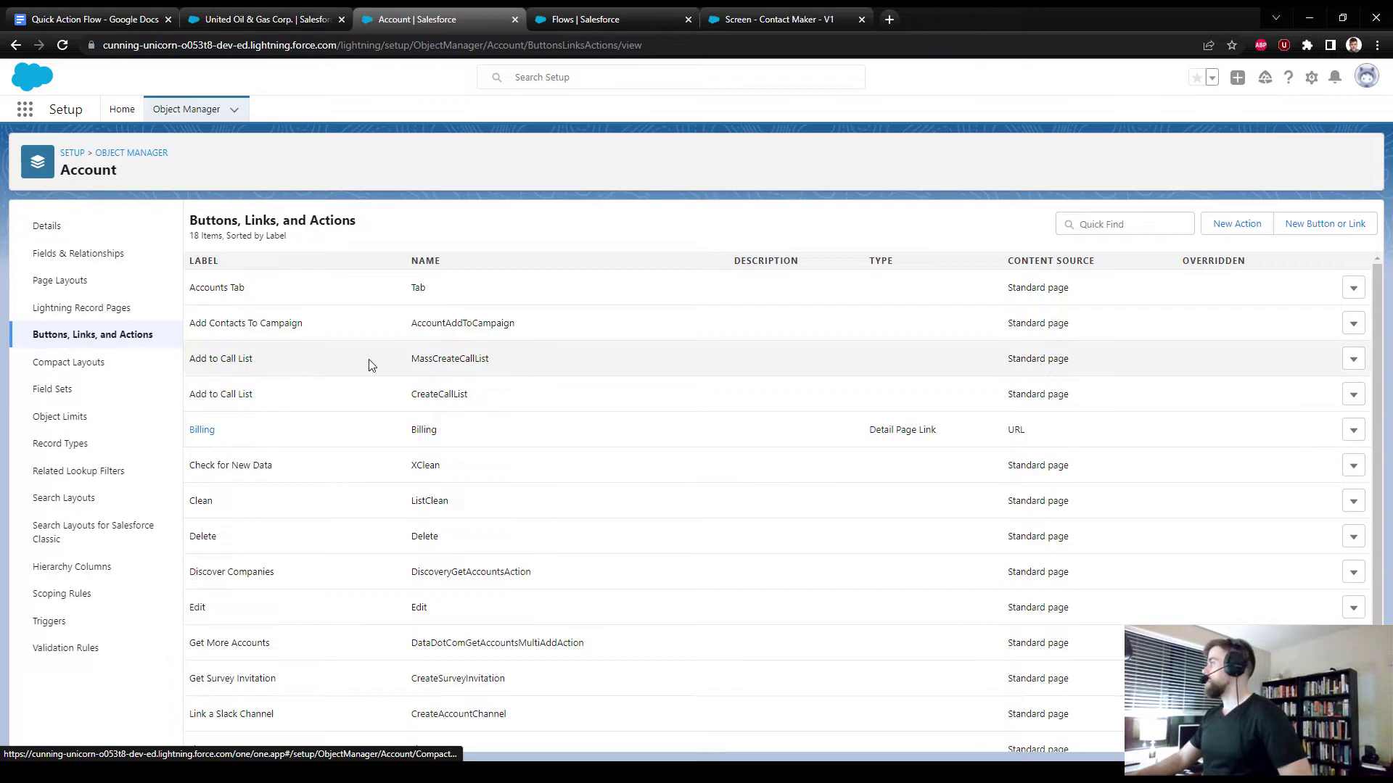
{"action": "left_click", "coordinate": [1239, 231]}
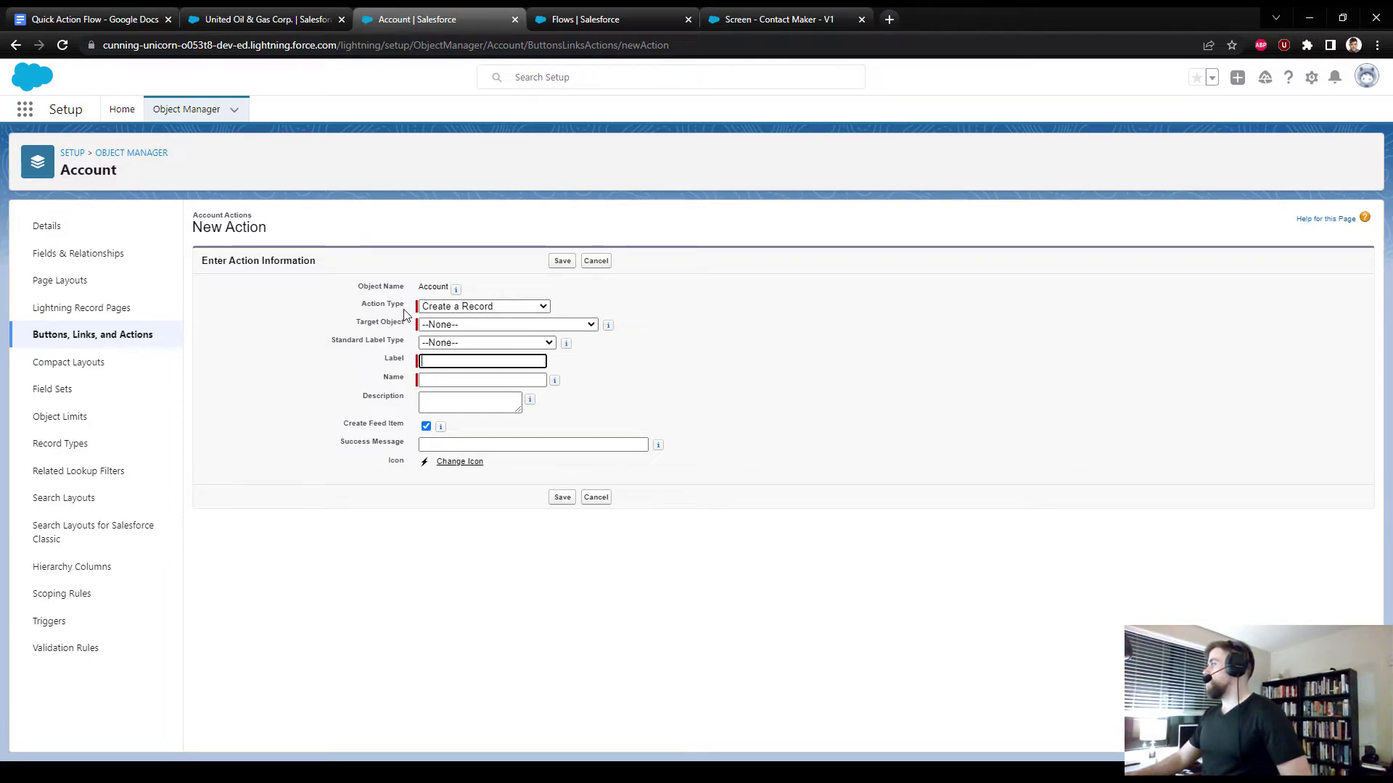
Set the new action's type to Flow with Screen - Contact Maker as its flow, and go to its label.
{"action": "left_click", "coordinate": [516, 308]}
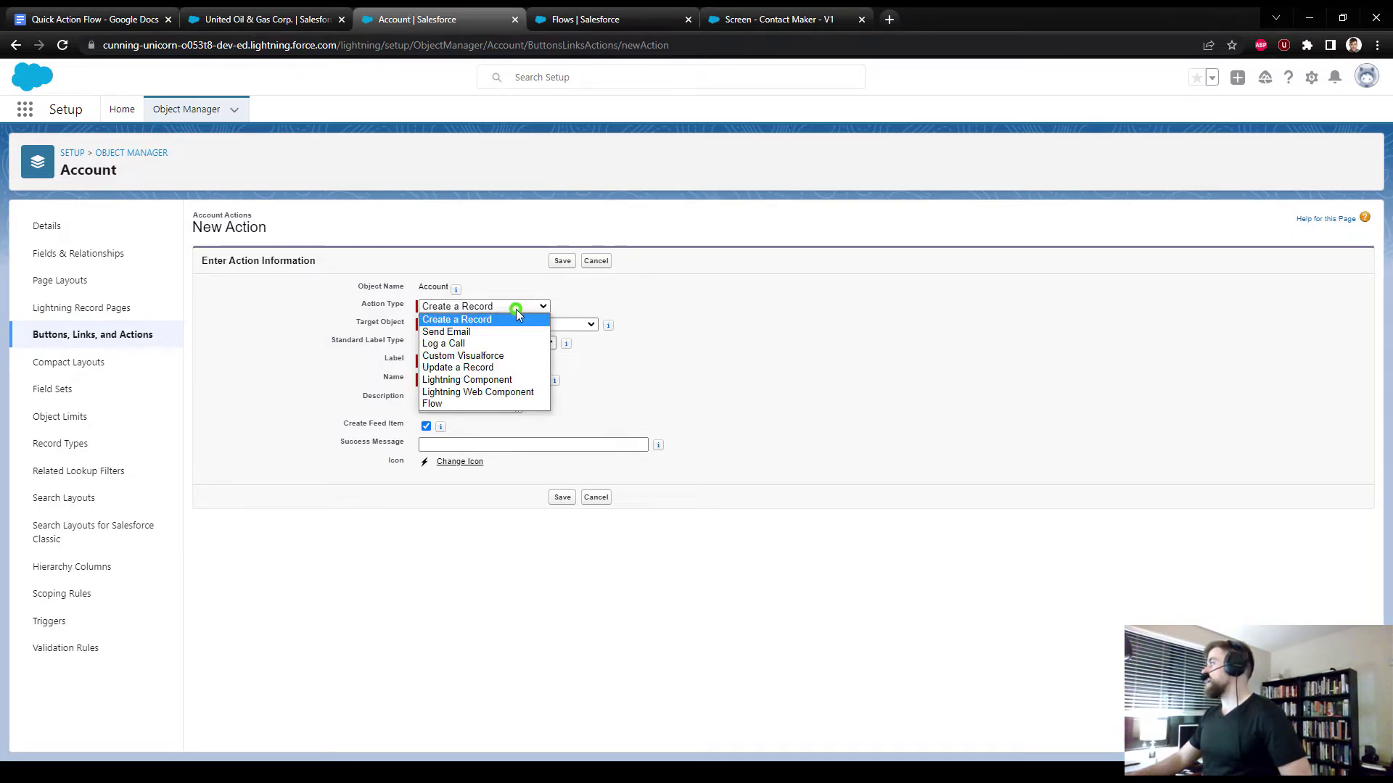
{"action": "left_click", "coordinate": [486, 403]}
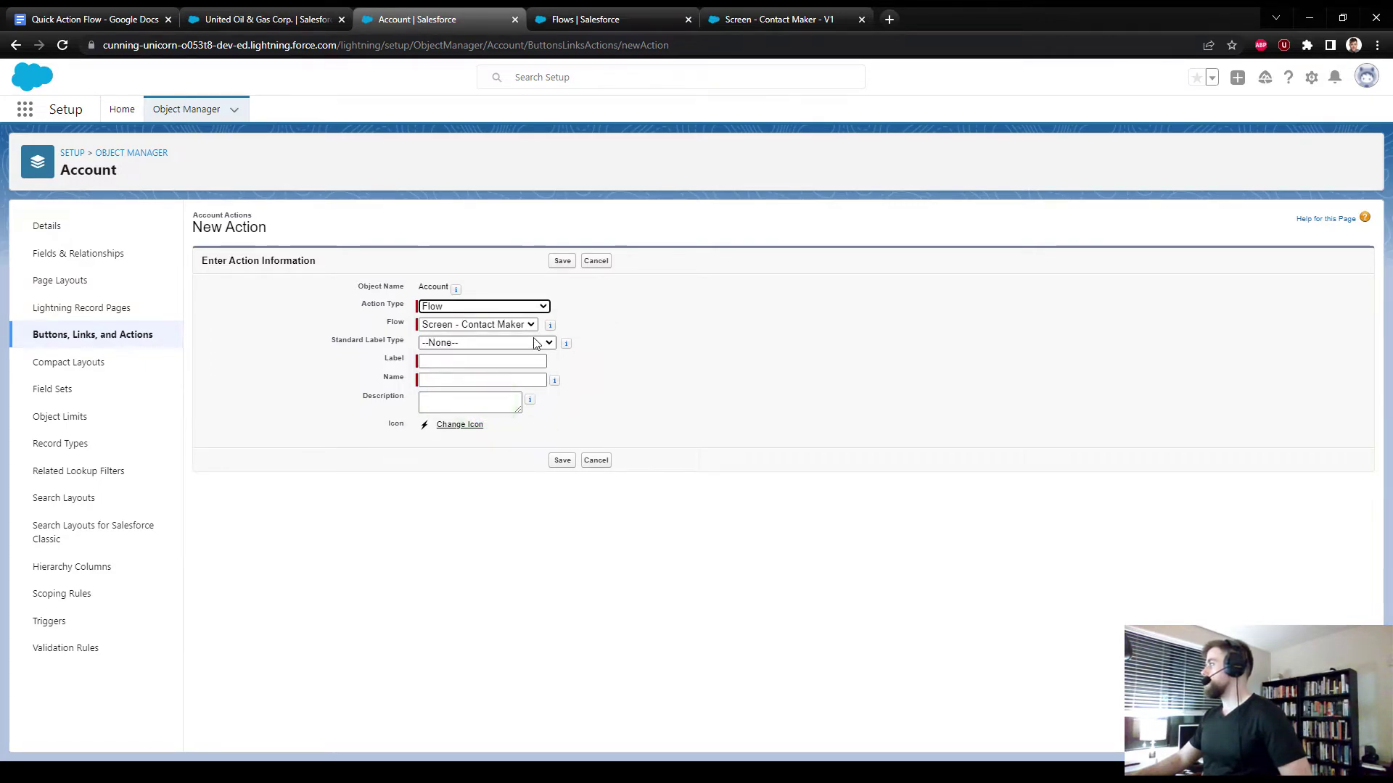
{"action": "left_click", "coordinate": [517, 324]}
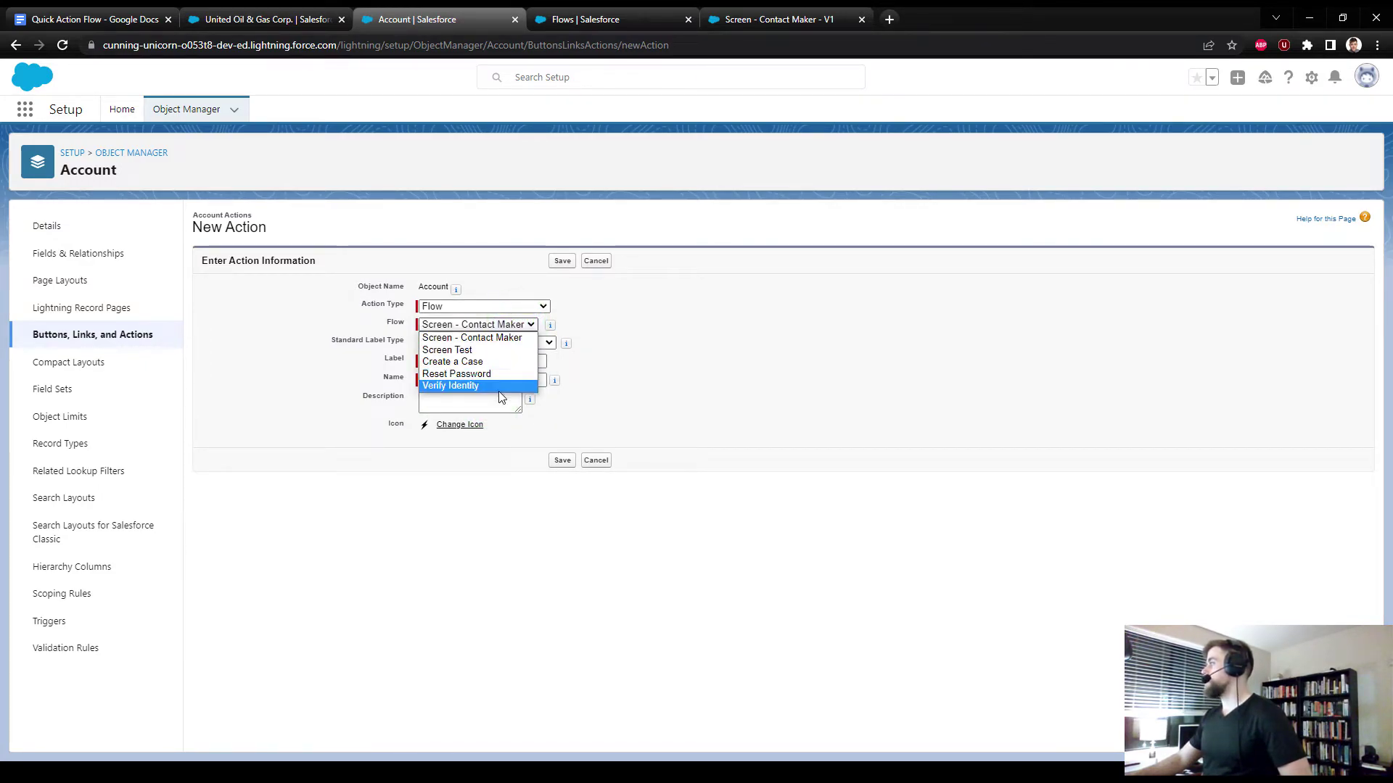
{"action": "left_click", "coordinate": [505, 338]}
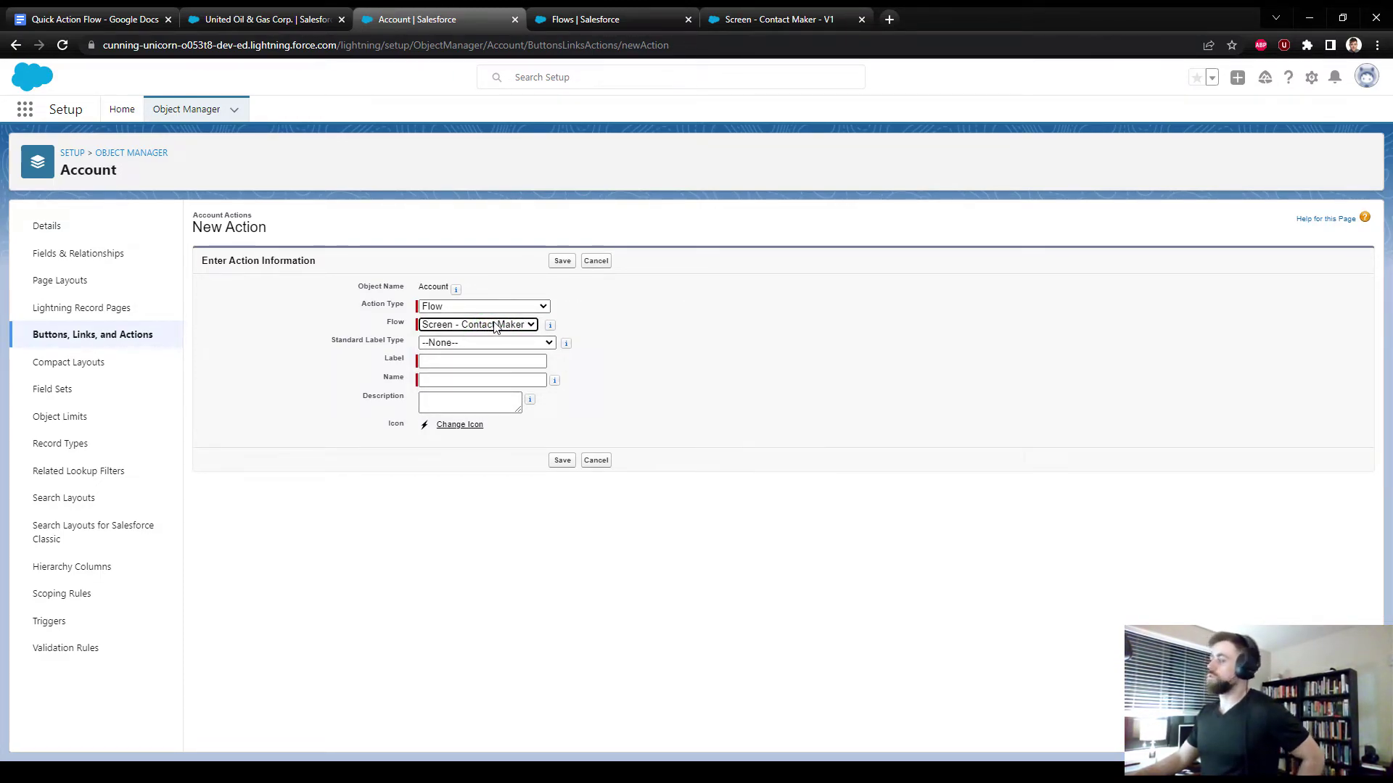
{"action": "left_click", "coordinate": [495, 326]}
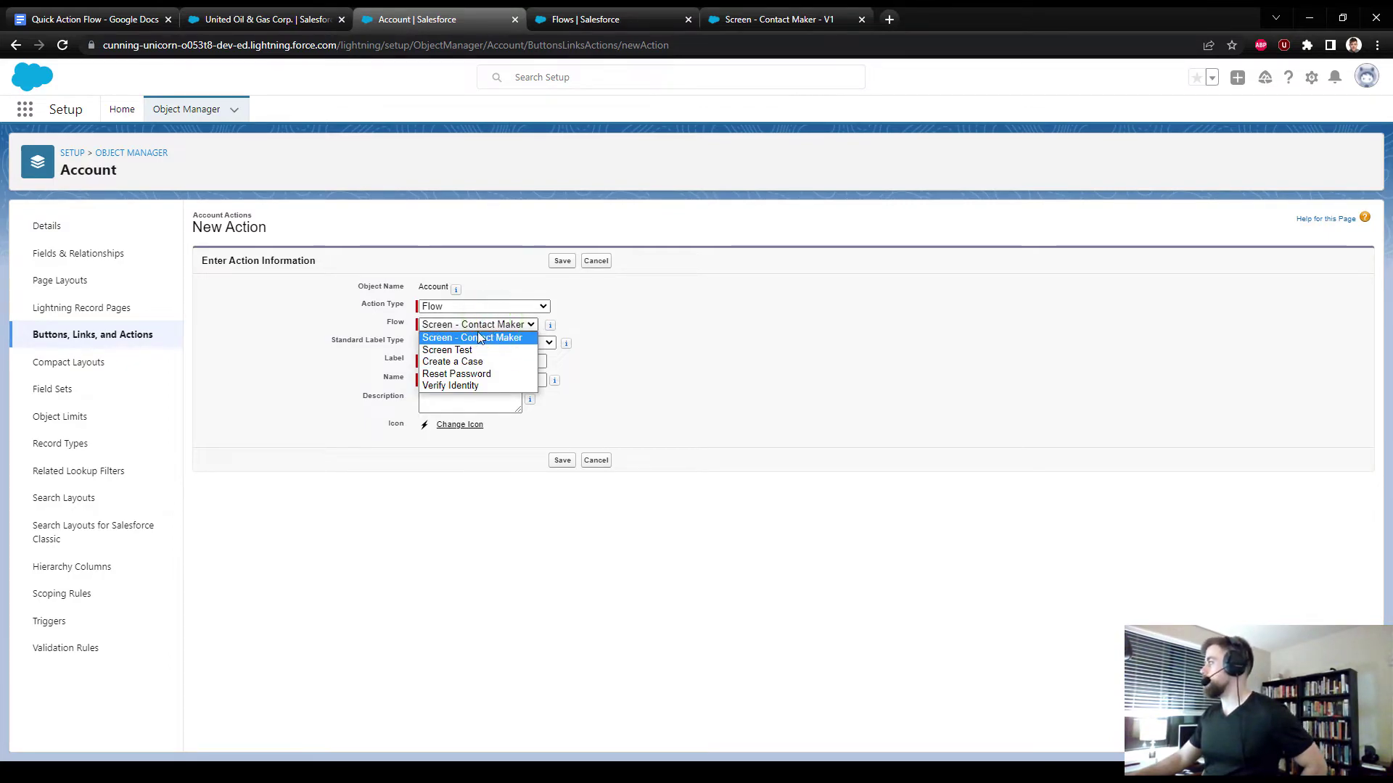
{"action": "left_click", "coordinate": [435, 337]}
{"action": "left_click", "coordinate": [472, 357]}
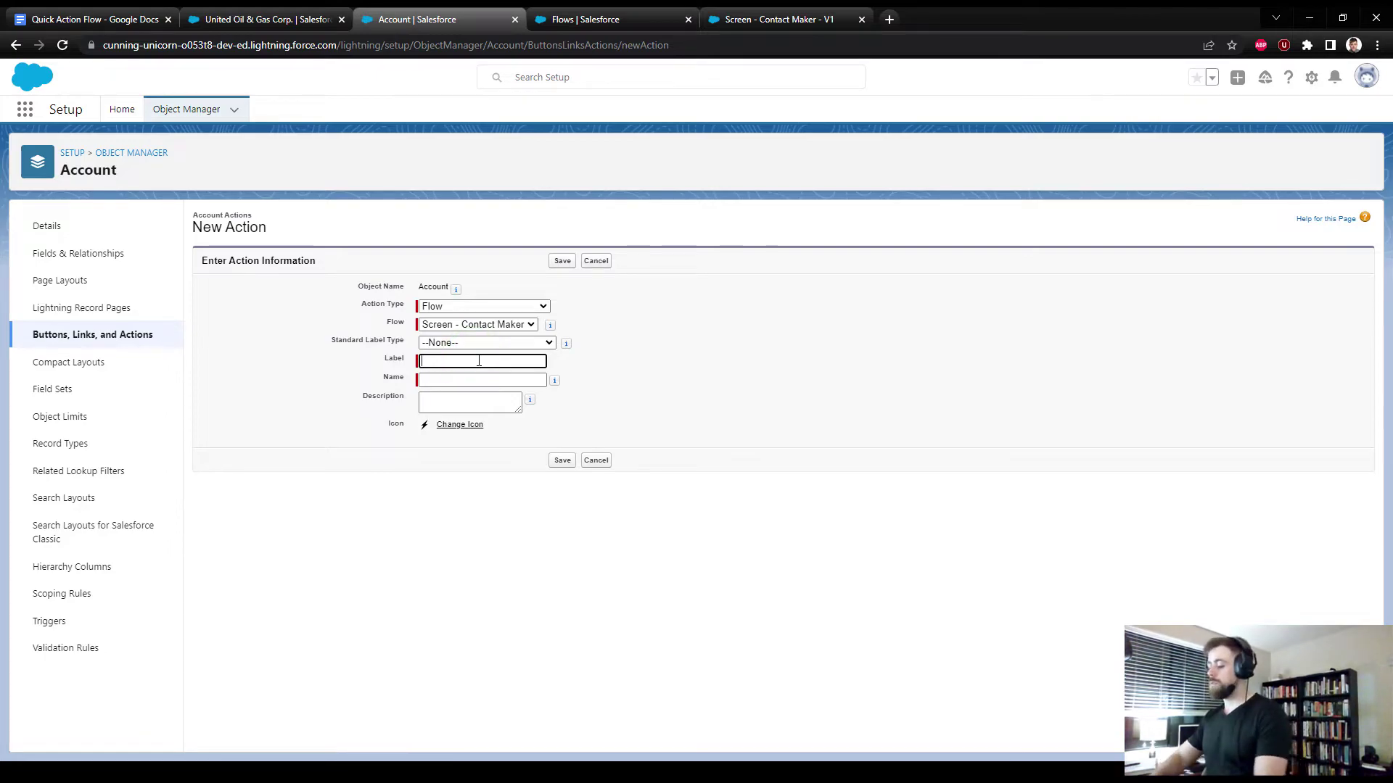
{"action": "type", "text": "Make New Contact"}
{"action": "key", "text": "ctrl+a"}
{"action": "key", "text": "BackSpace"}
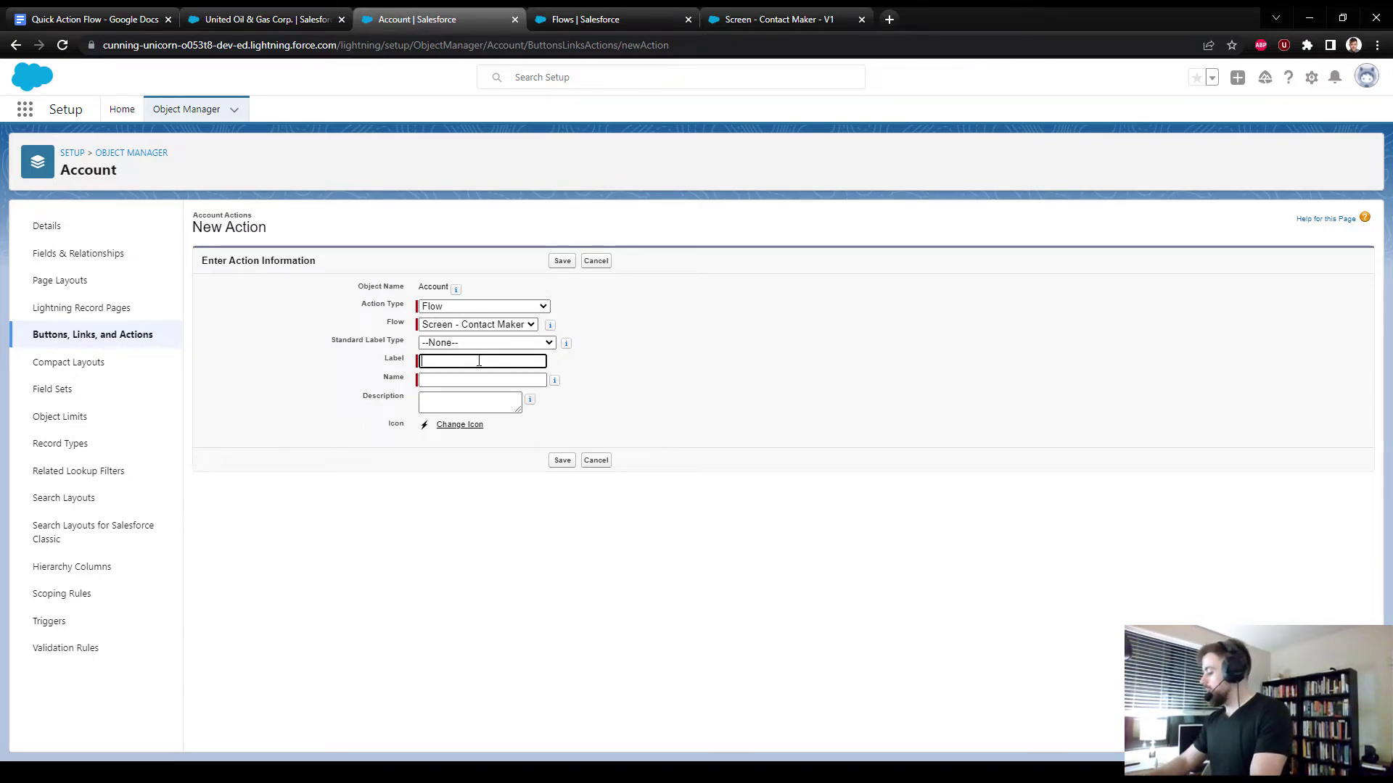
Label the action "+ Contact", let its name fill in automatically, and save the action.
{"action": "type", "text": "+"}
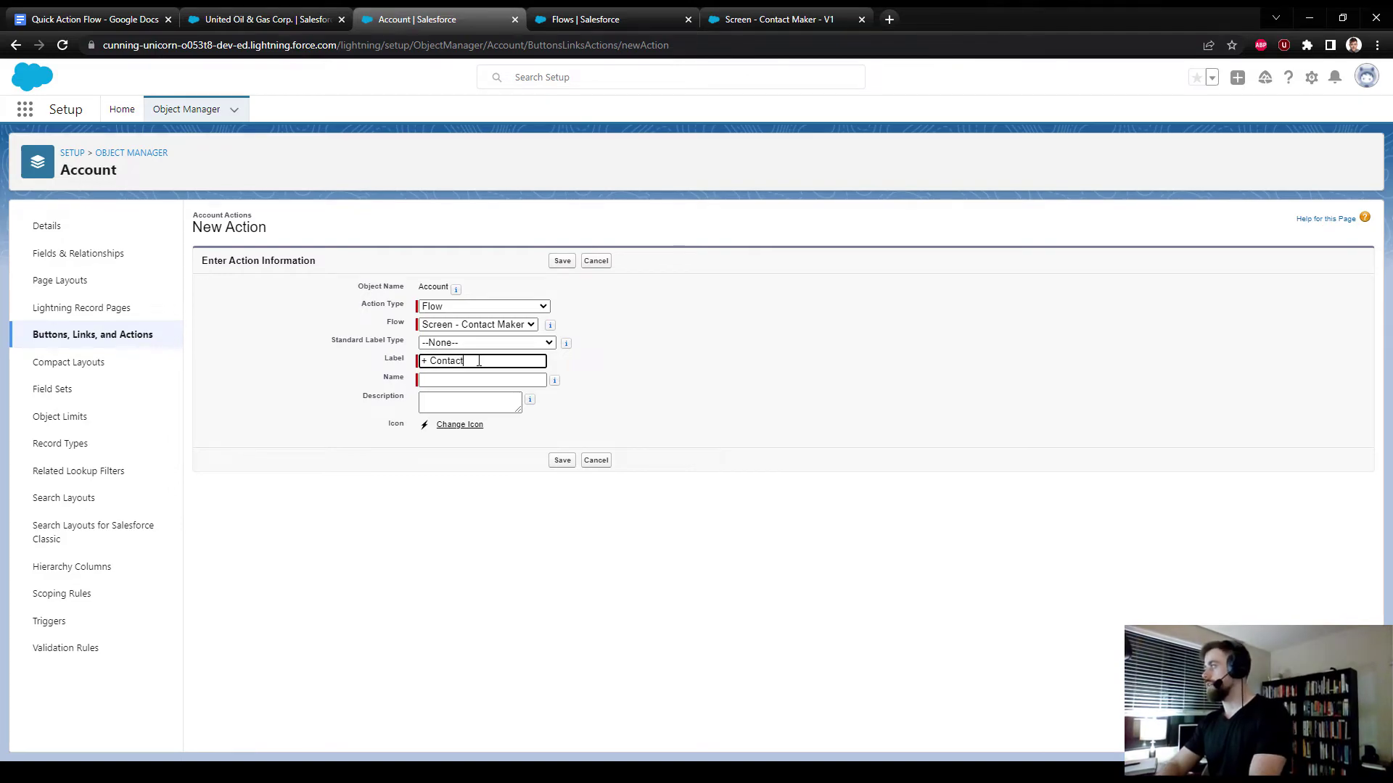
{"action": "type", "text": " Contact"}
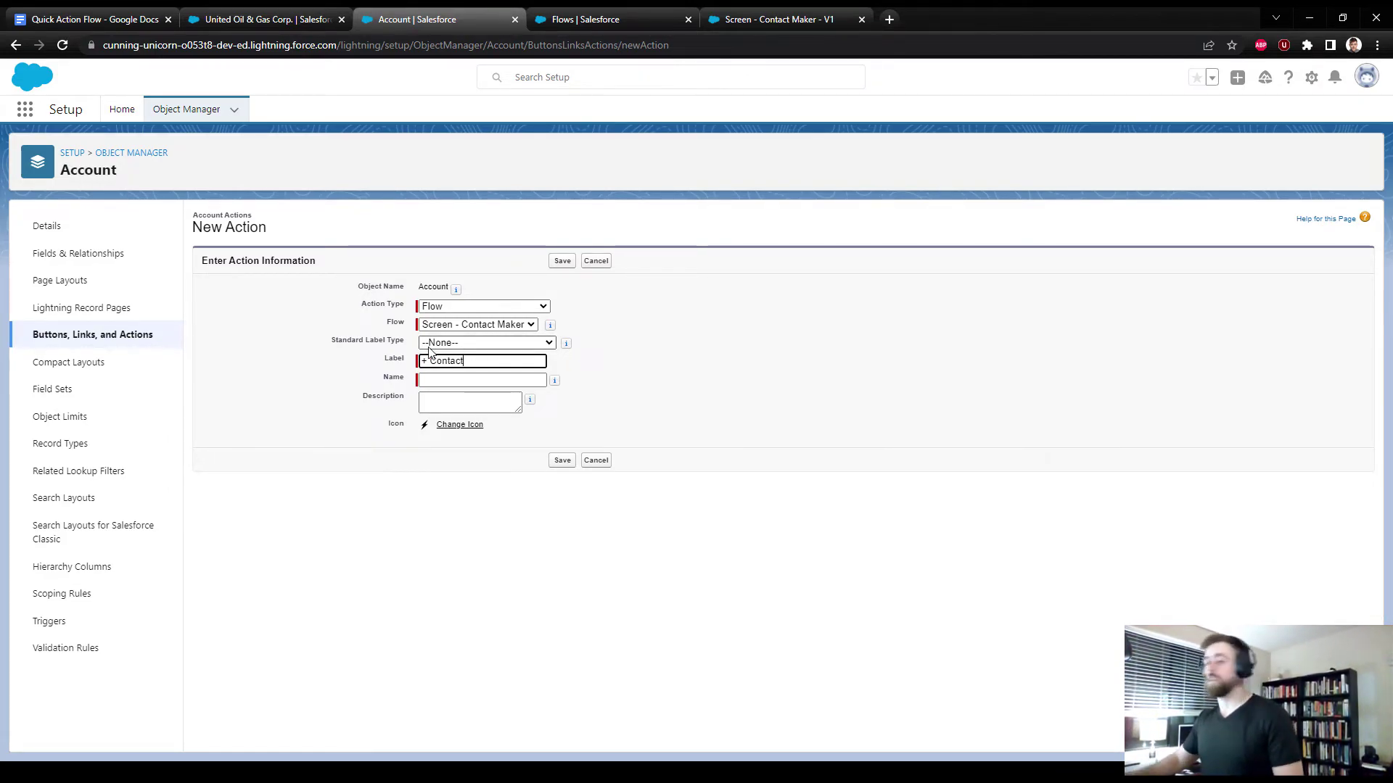
{"action": "left_click", "coordinate": [465, 377]}
{"action": "left_click", "coordinate": [698, 341]}
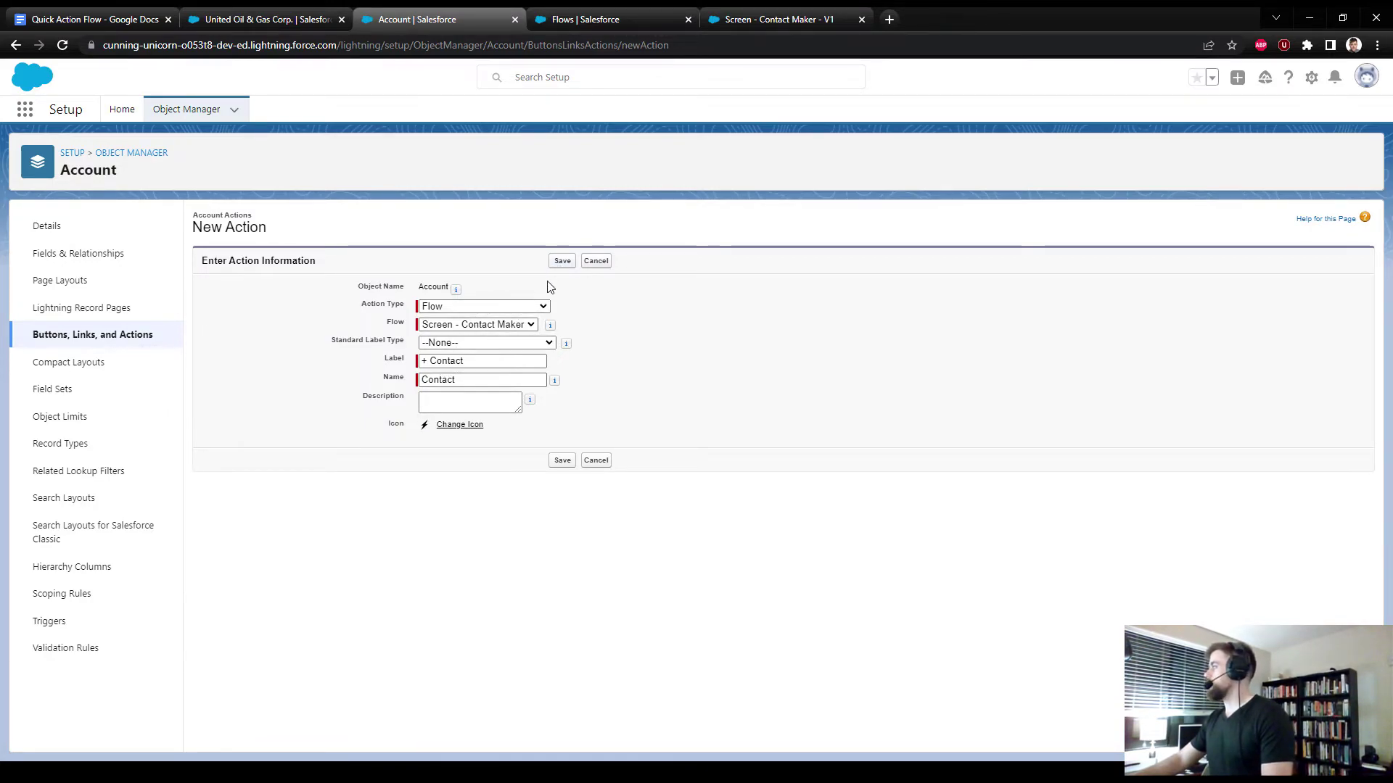
{"action": "left_click", "coordinate": [560, 262]}
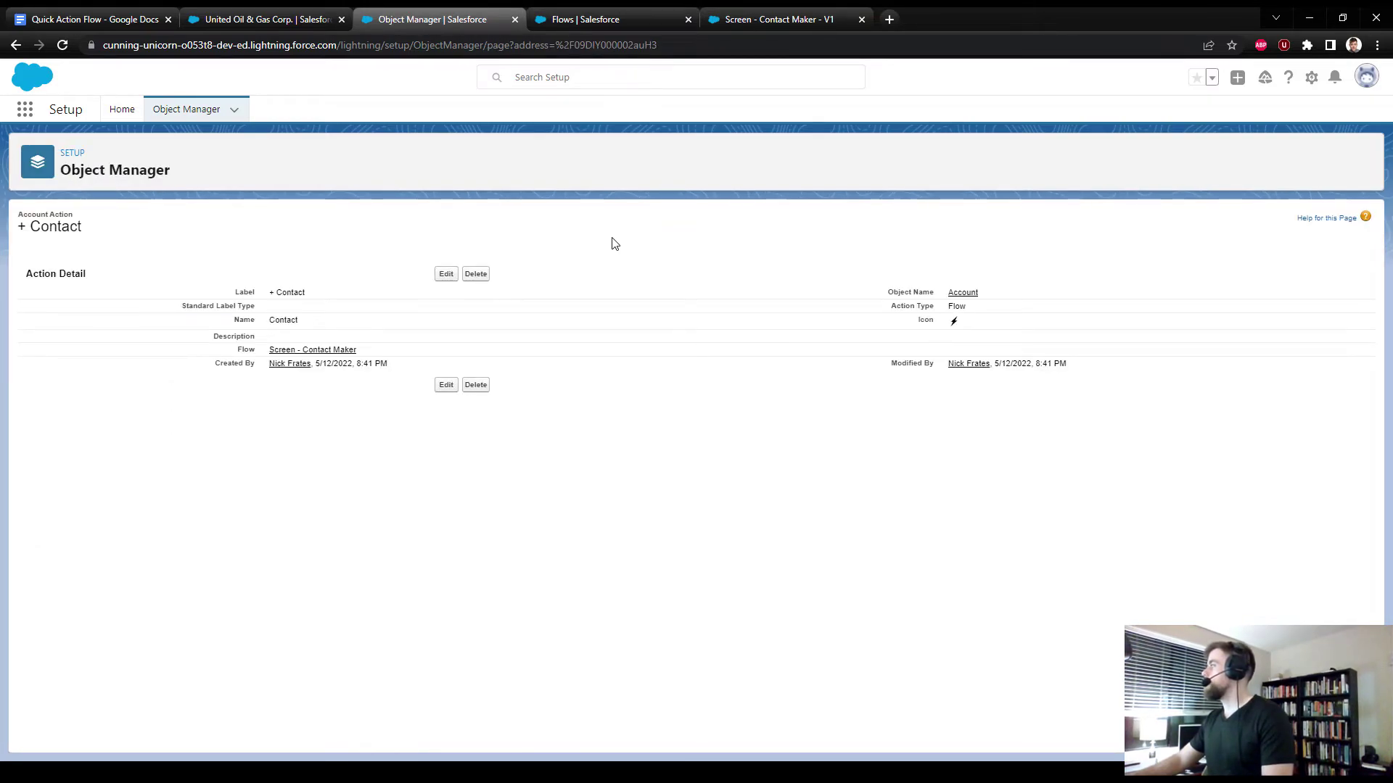
Go to the Account object's page layouts and open Account Layout for editing.
{"action": "left_click", "coordinate": [963, 296]}
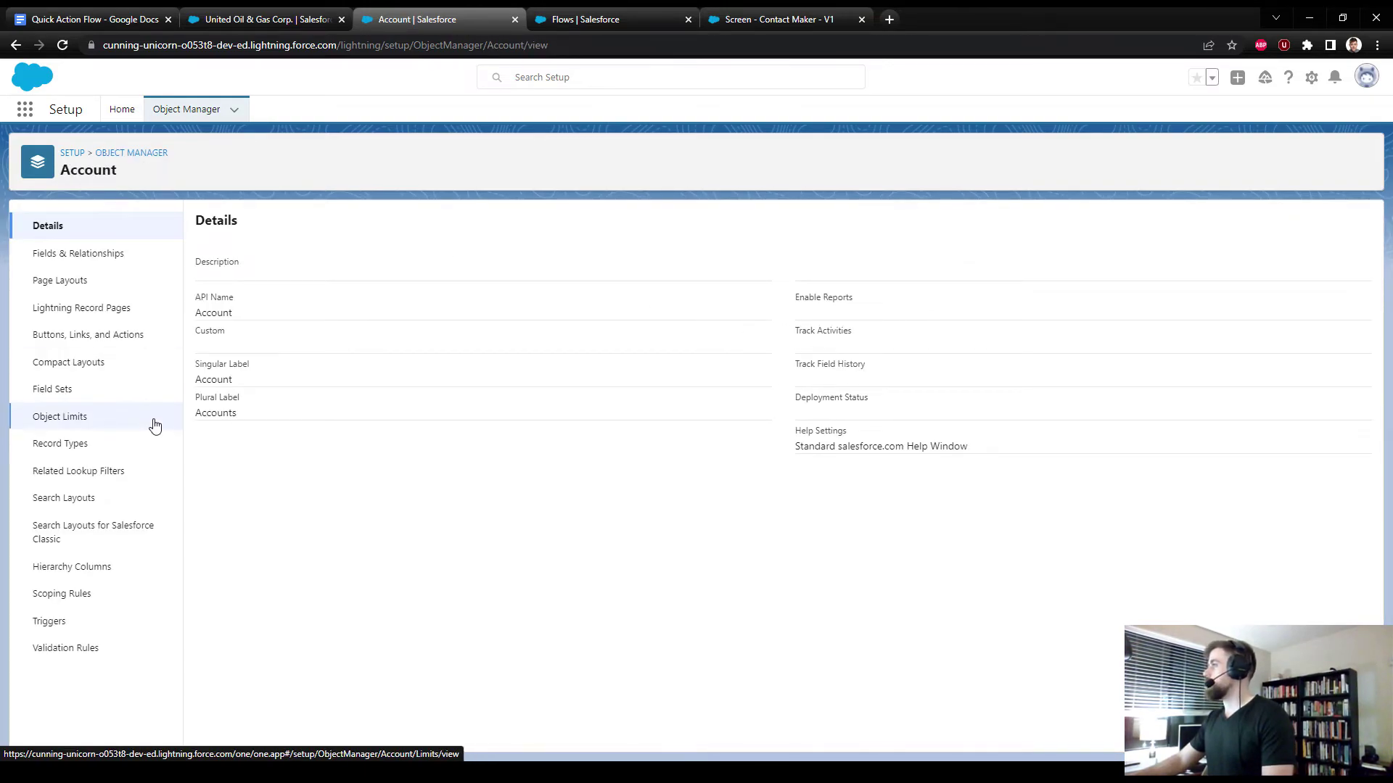
{"action": "left_click", "coordinate": [83, 288]}
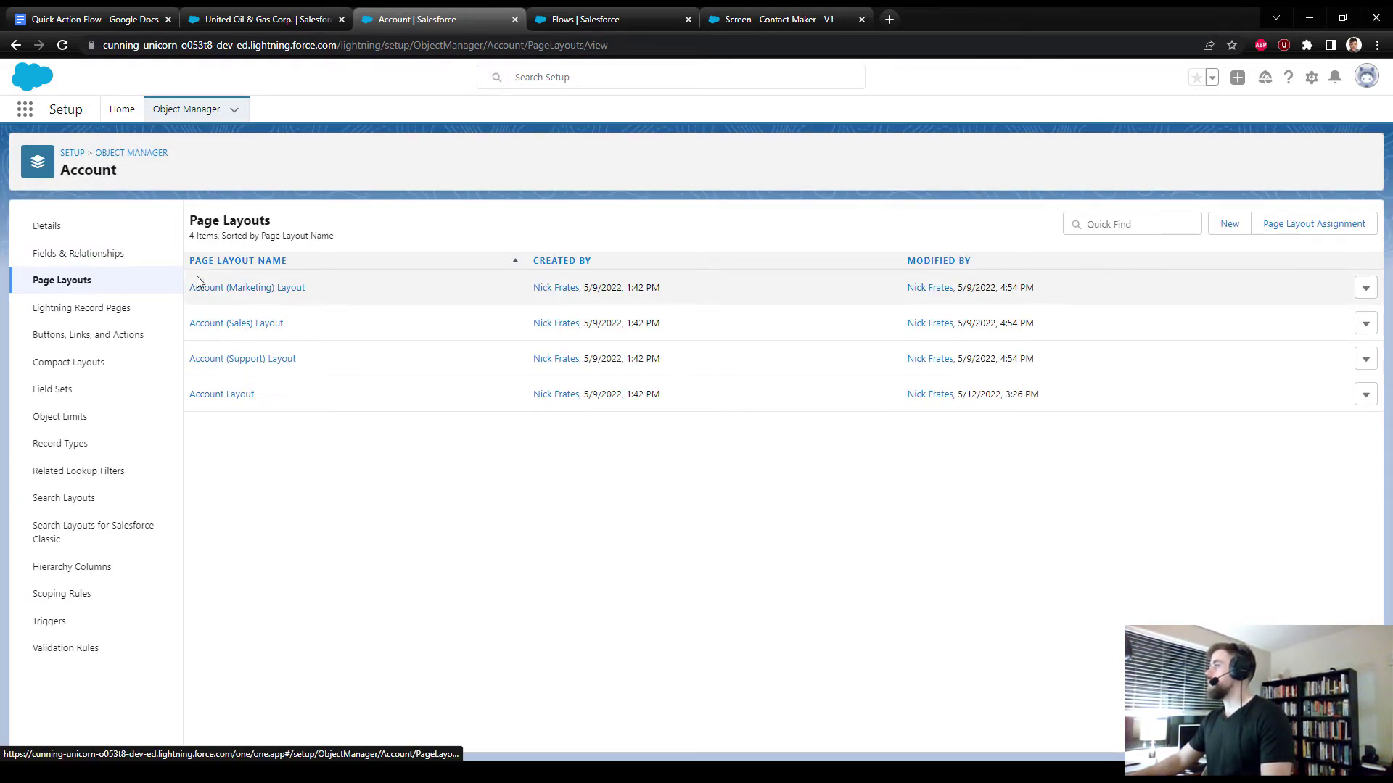
{"action": "right_click", "coordinate": [212, 396]}
{"action": "left_click", "coordinate": [178, 391]}
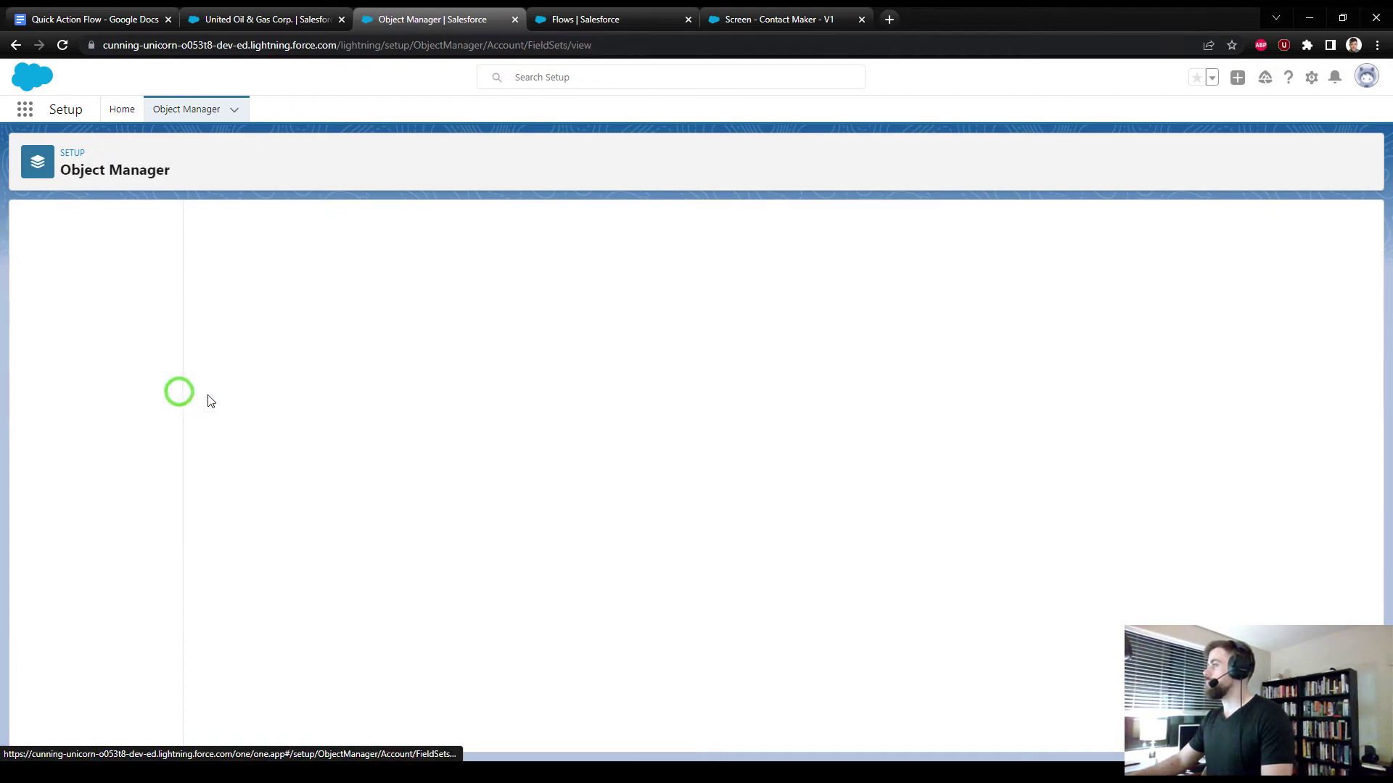
{"action": "left_click", "coordinate": [80, 282]}
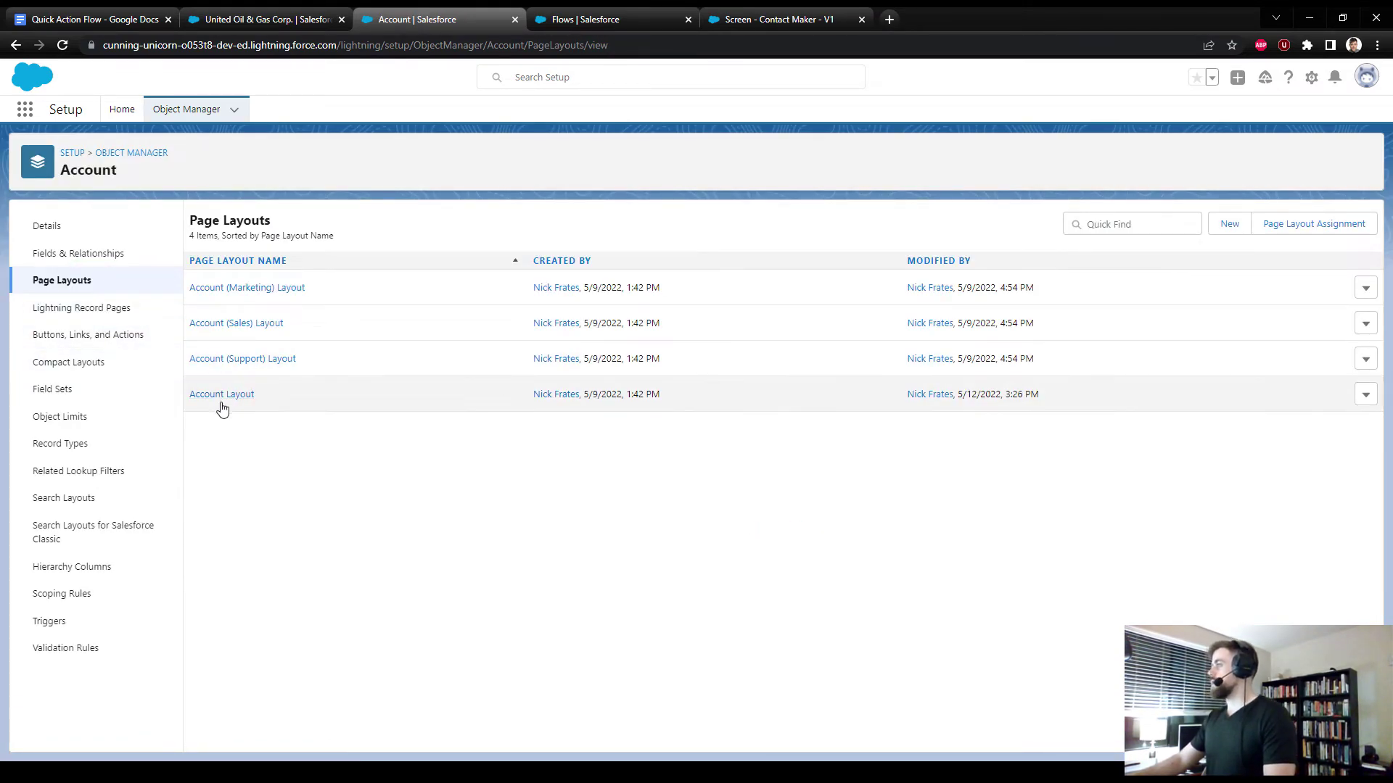
{"action": "left_click", "coordinate": [209, 400]}
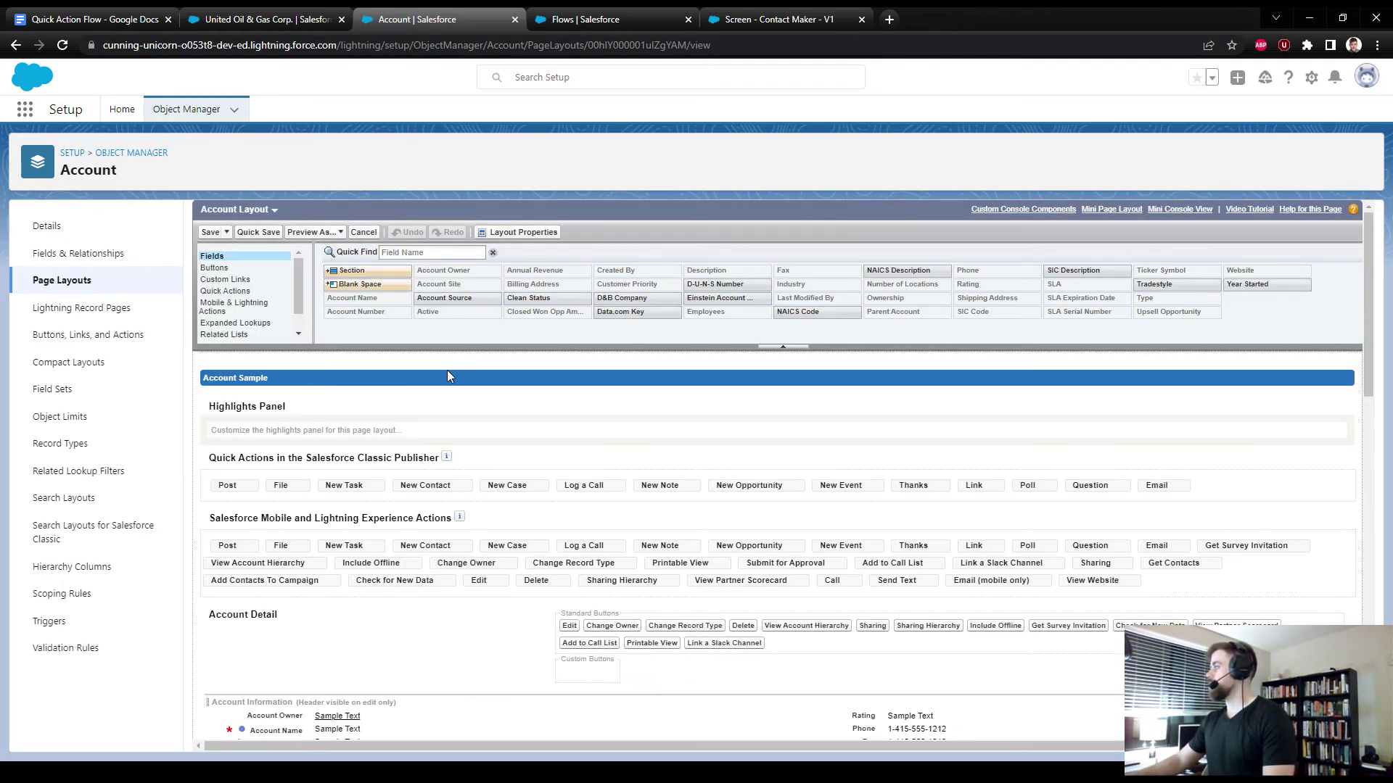
Add the + Contact action as the first of the Salesforce Mobile and Lightning Experience Actions, and save the layout.
{"action": "left_click", "coordinate": [279, 304]}
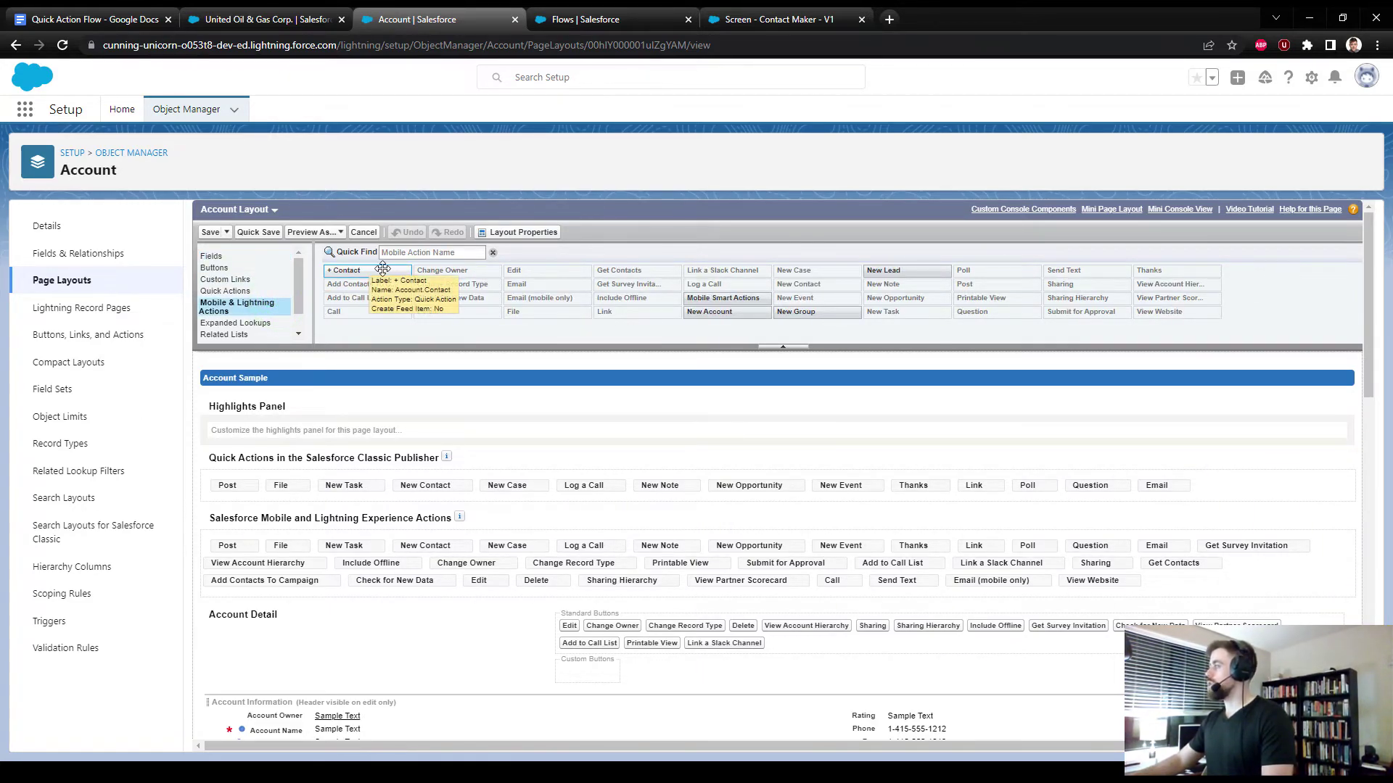
{"action": "left_click_drag", "start_coordinate": [383, 268], "coordinate": [219, 543]}
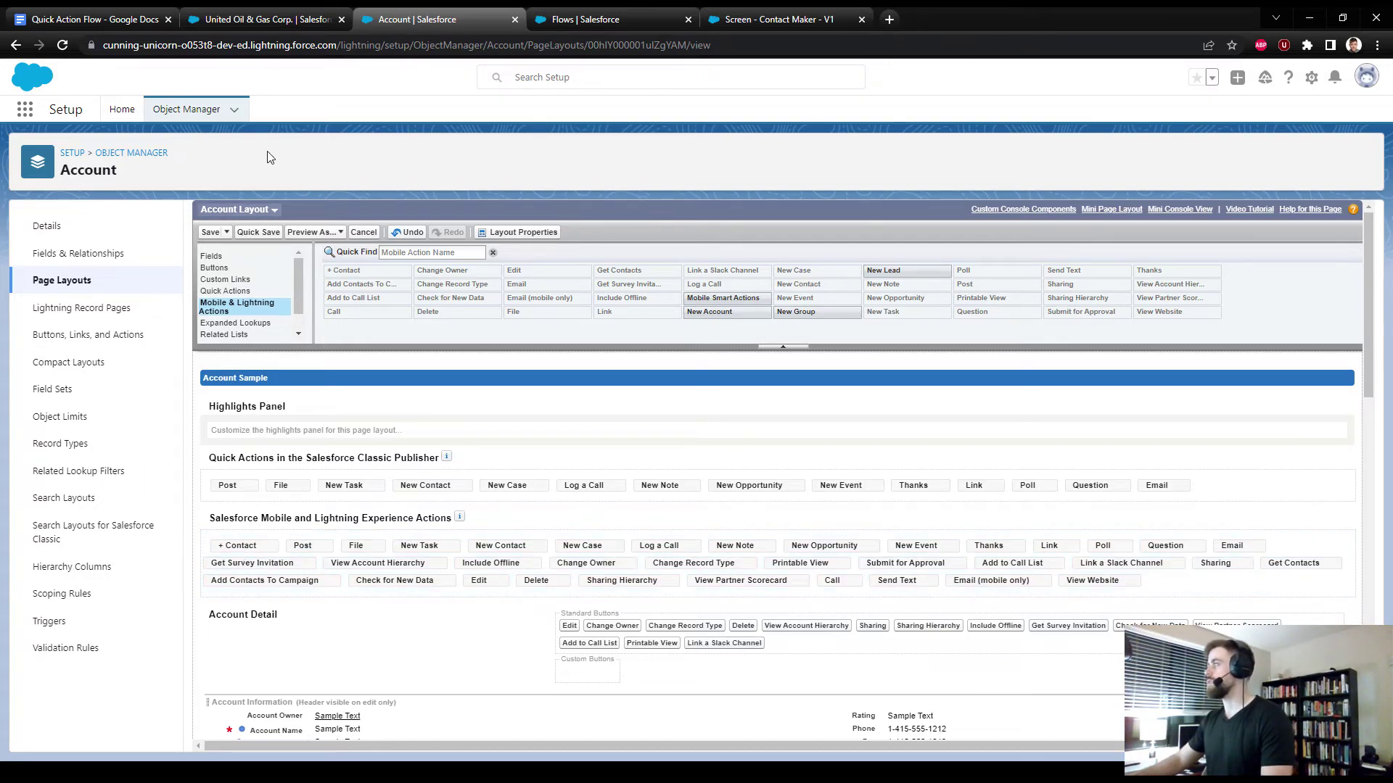
{"action": "left_click", "coordinate": [212, 232]}
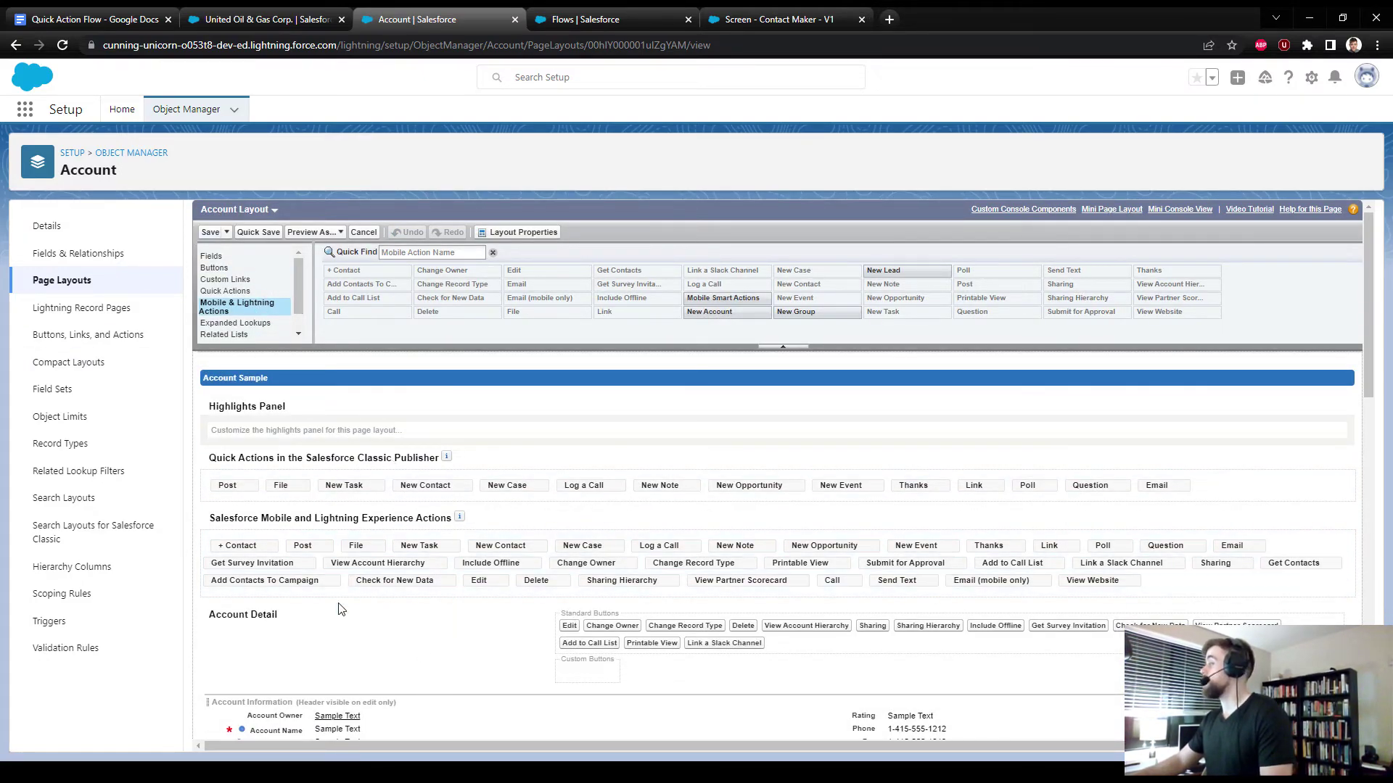
{"action": "scroll", "coordinate": [413, 537], "scroll_direction": "down", "scroll_amount": 2}
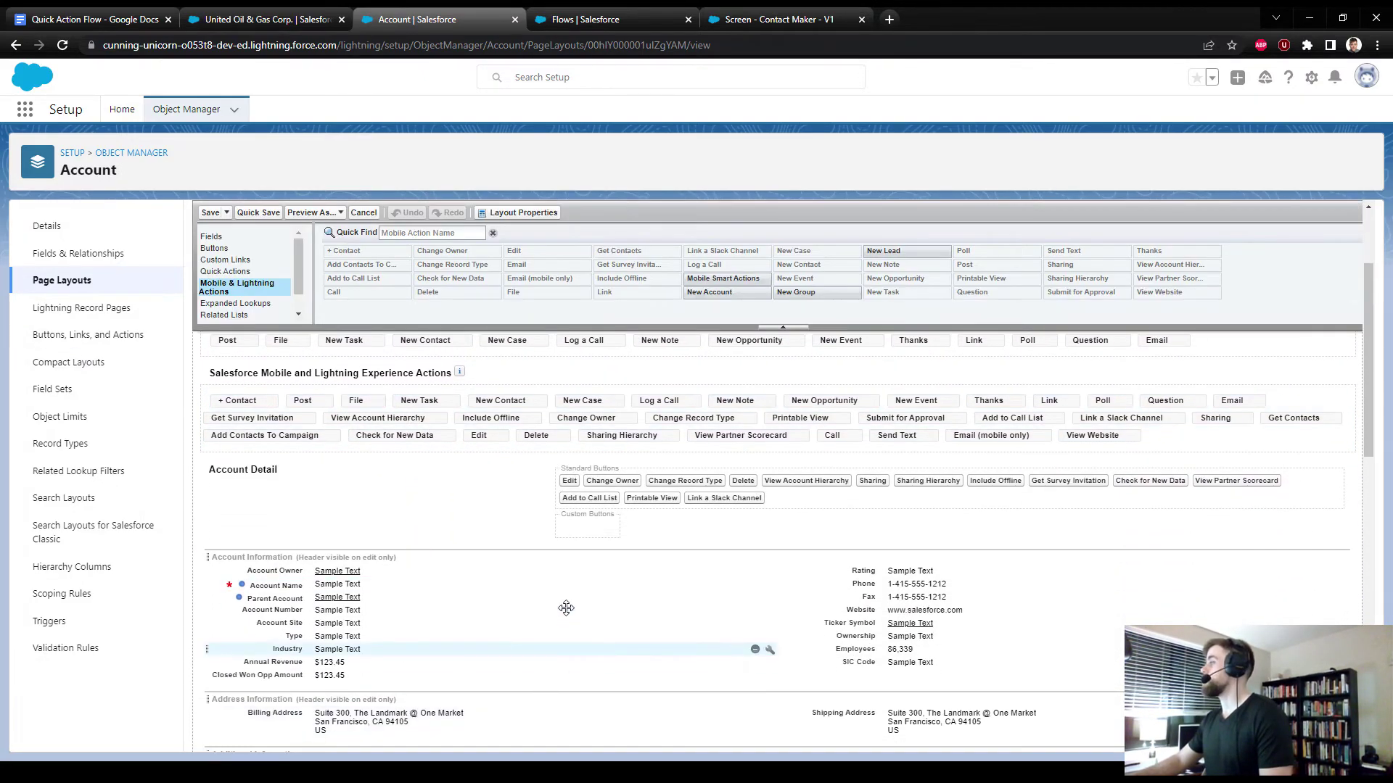
Reload the United Oil & Gas Corp. account record, view its standard New Contact form, and close the form without saving.
{"action": "left_click", "coordinate": [279, 19]}
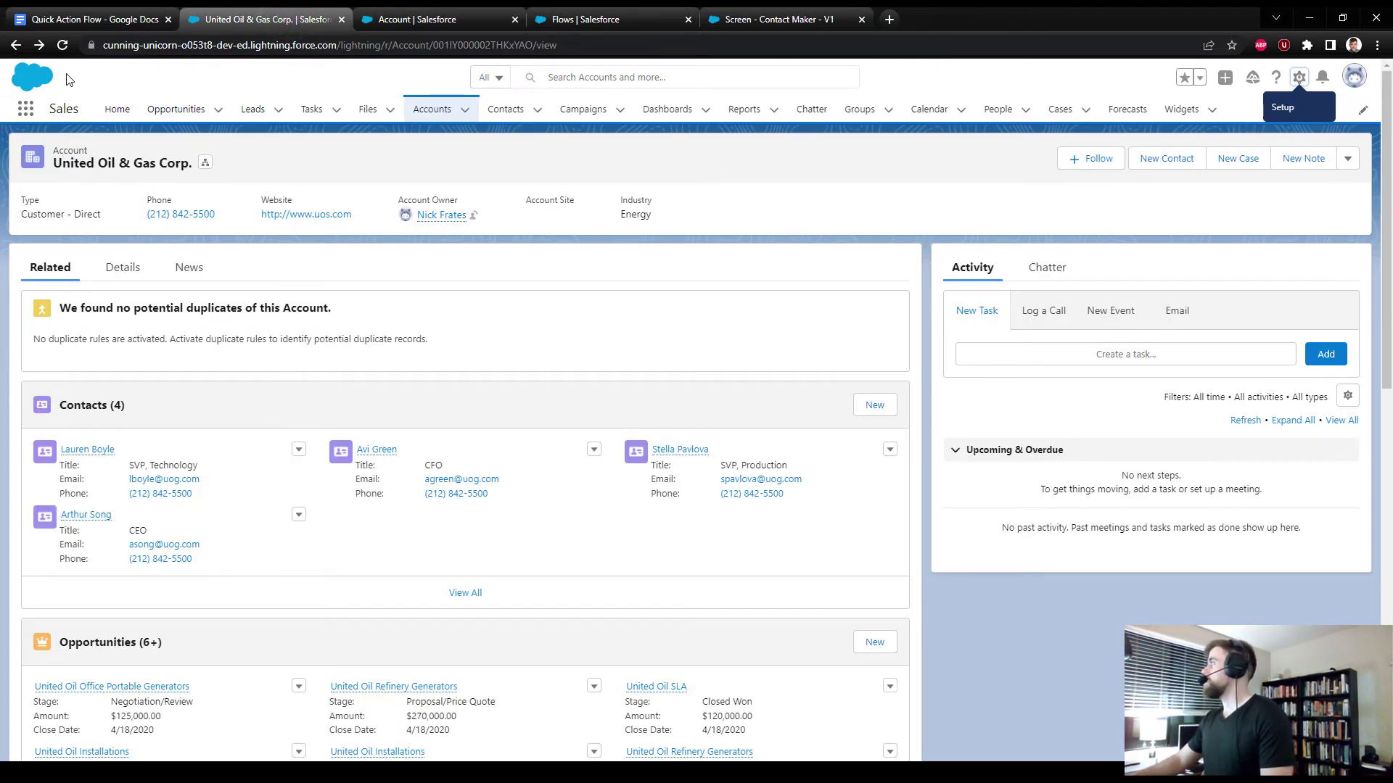
{"action": "left_click", "coordinate": [64, 51]}
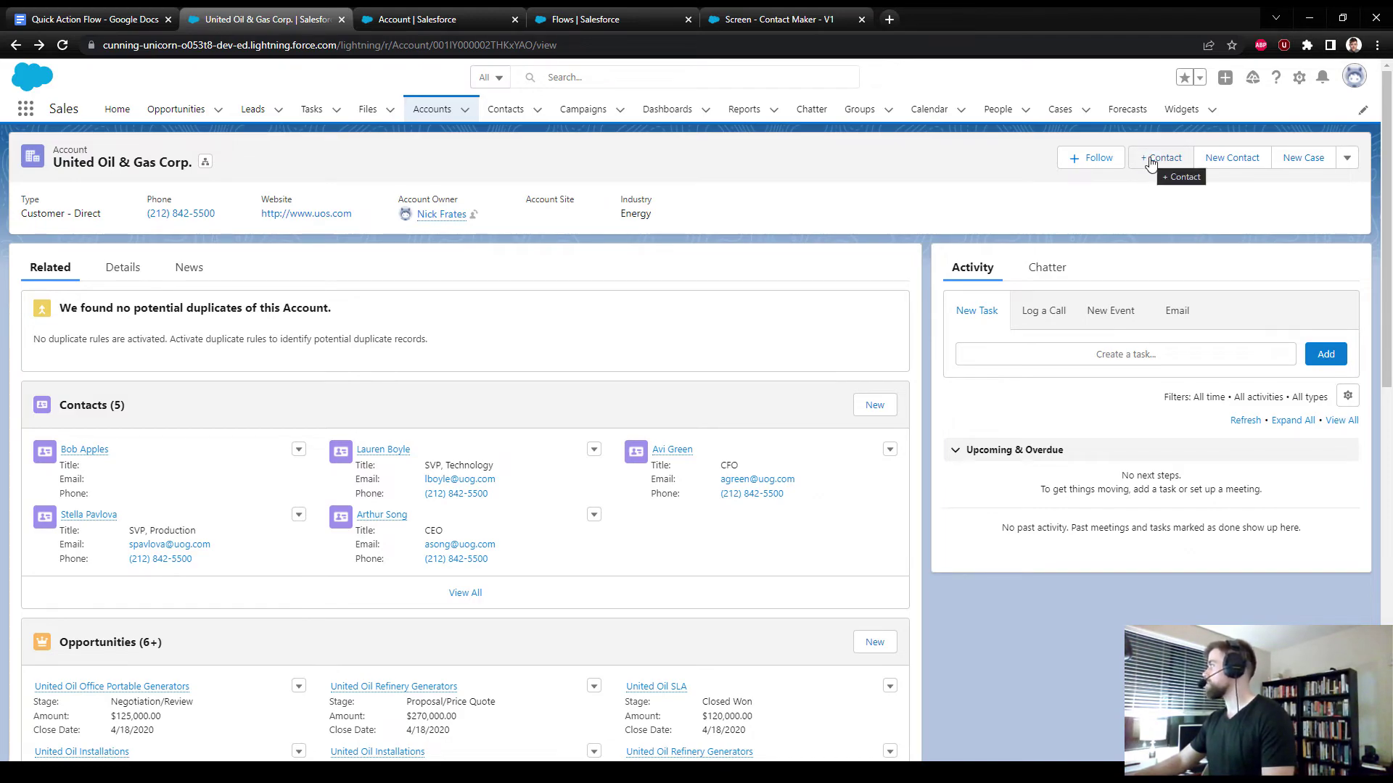
{"action": "left_click", "coordinate": [1224, 167]}
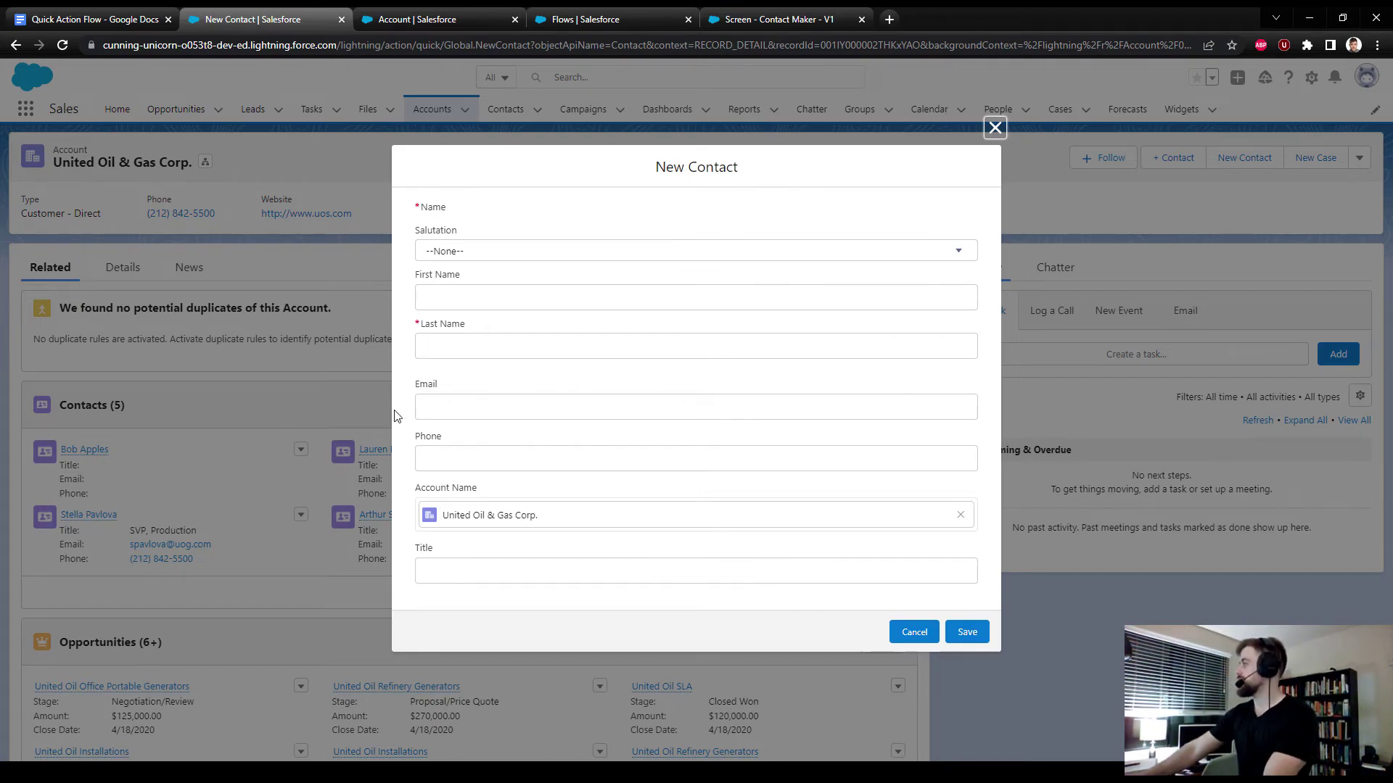
{"action": "left_click", "coordinate": [995, 128]}
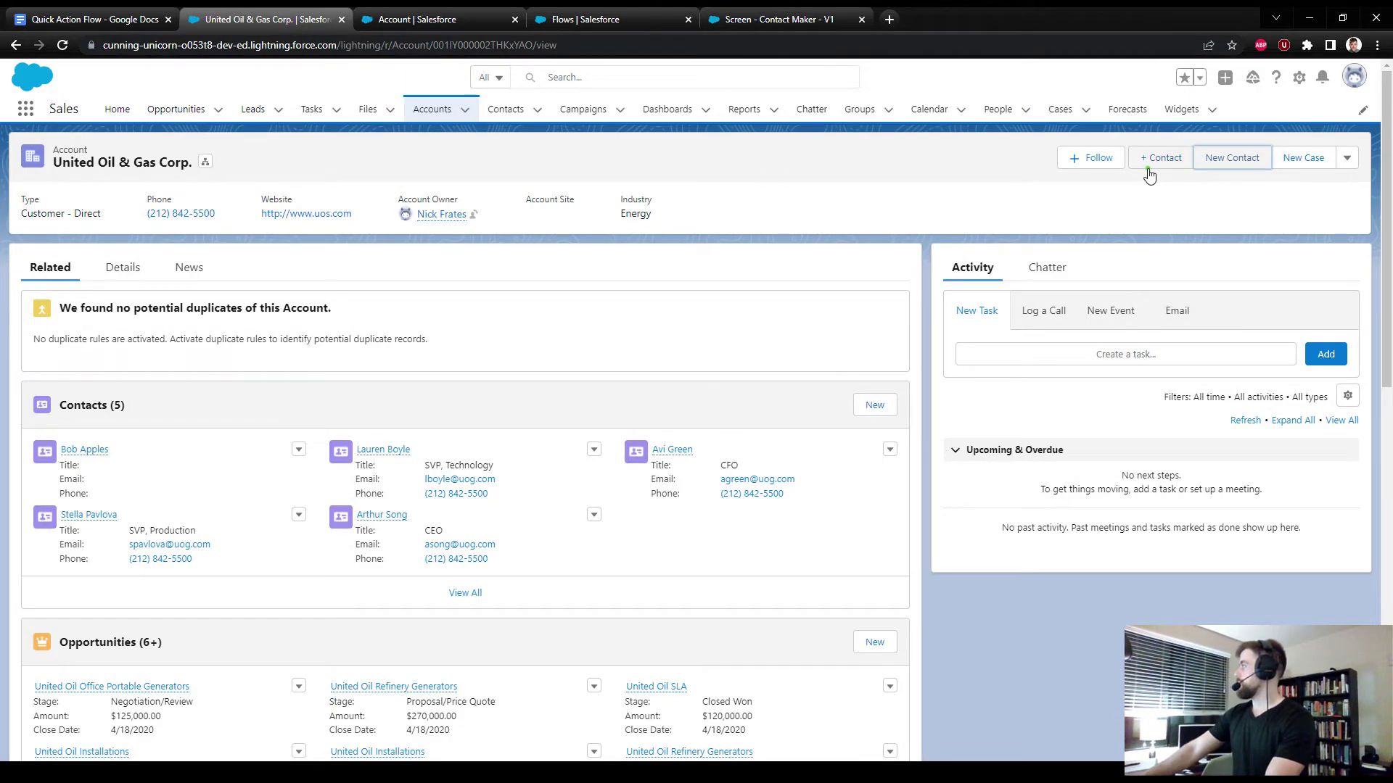
Run the + Contact action on the account, enter the new contact's first and last name, and submit it.
{"action": "left_click", "coordinate": [1149, 169]}
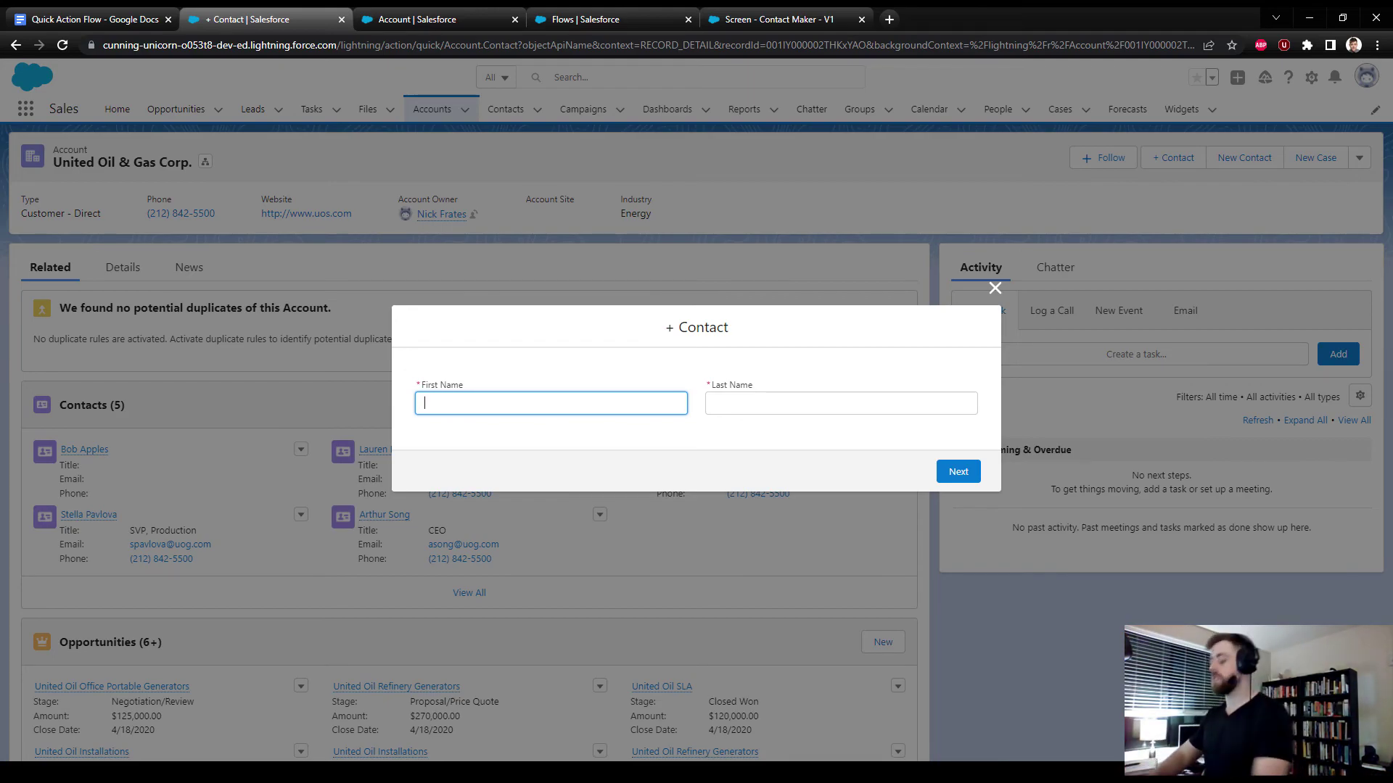
{"action": "type", "text": "Bob"}
{"action": "type", "text": "Tina"}
{"action": "key", "text": "Tab"}
{"action": "type", "text": "A"}
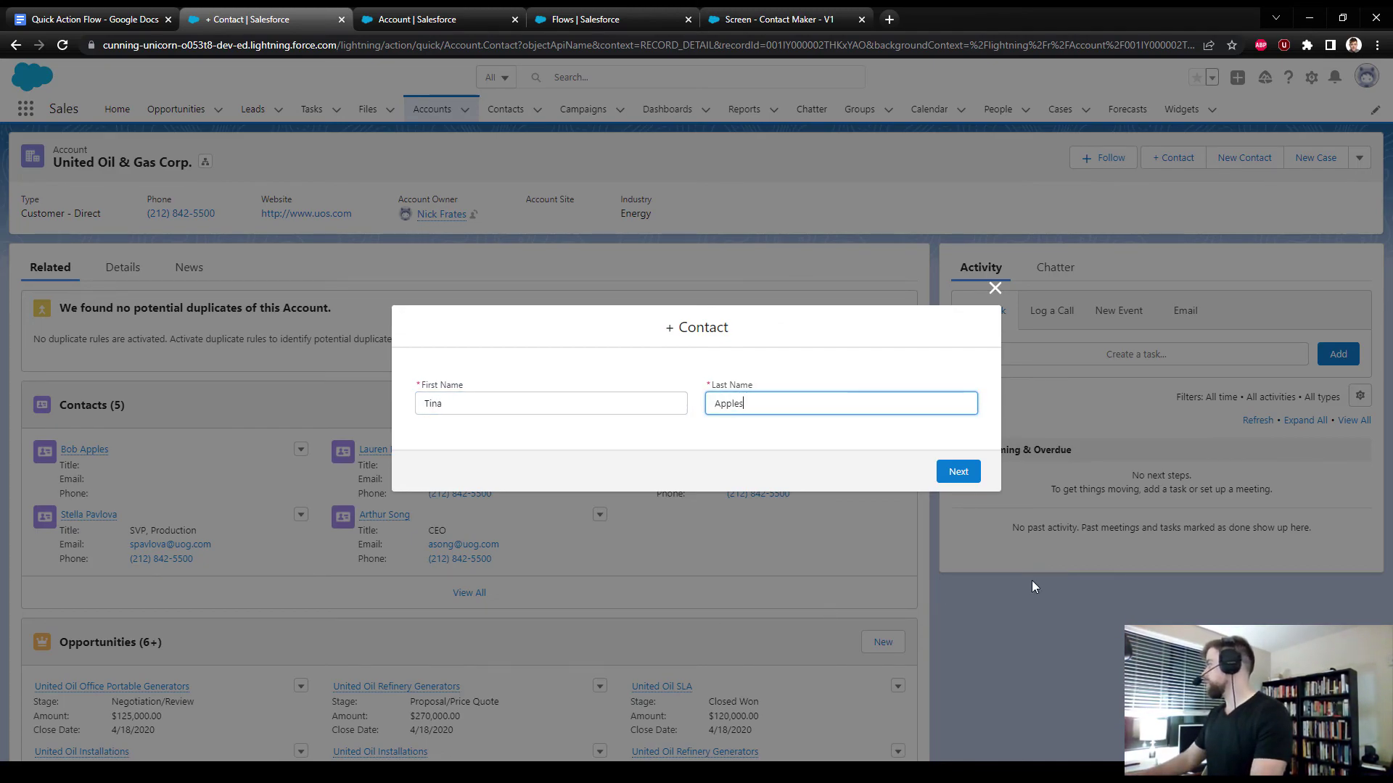
{"action": "left_click", "coordinate": [945, 471]}
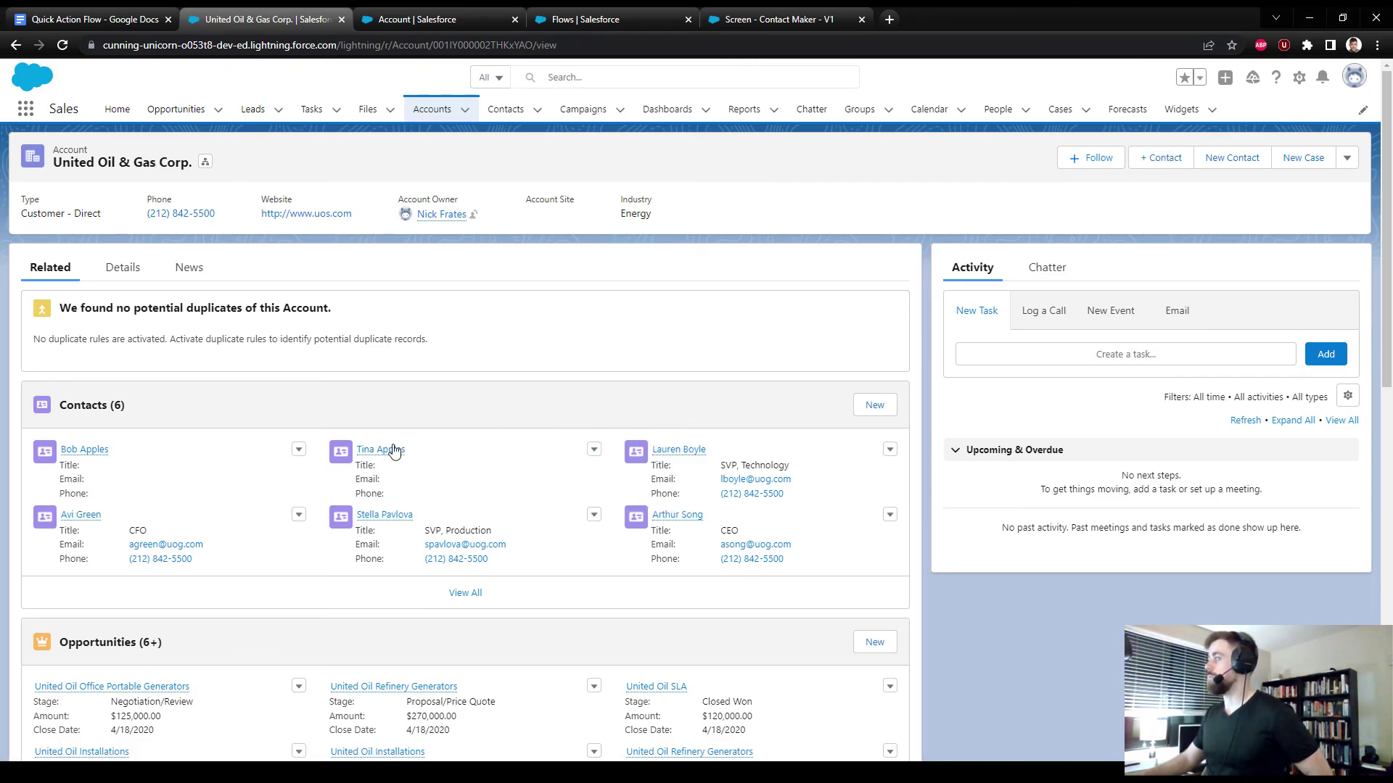
{"action": "mouse_move", "coordinate": [383, 449]}
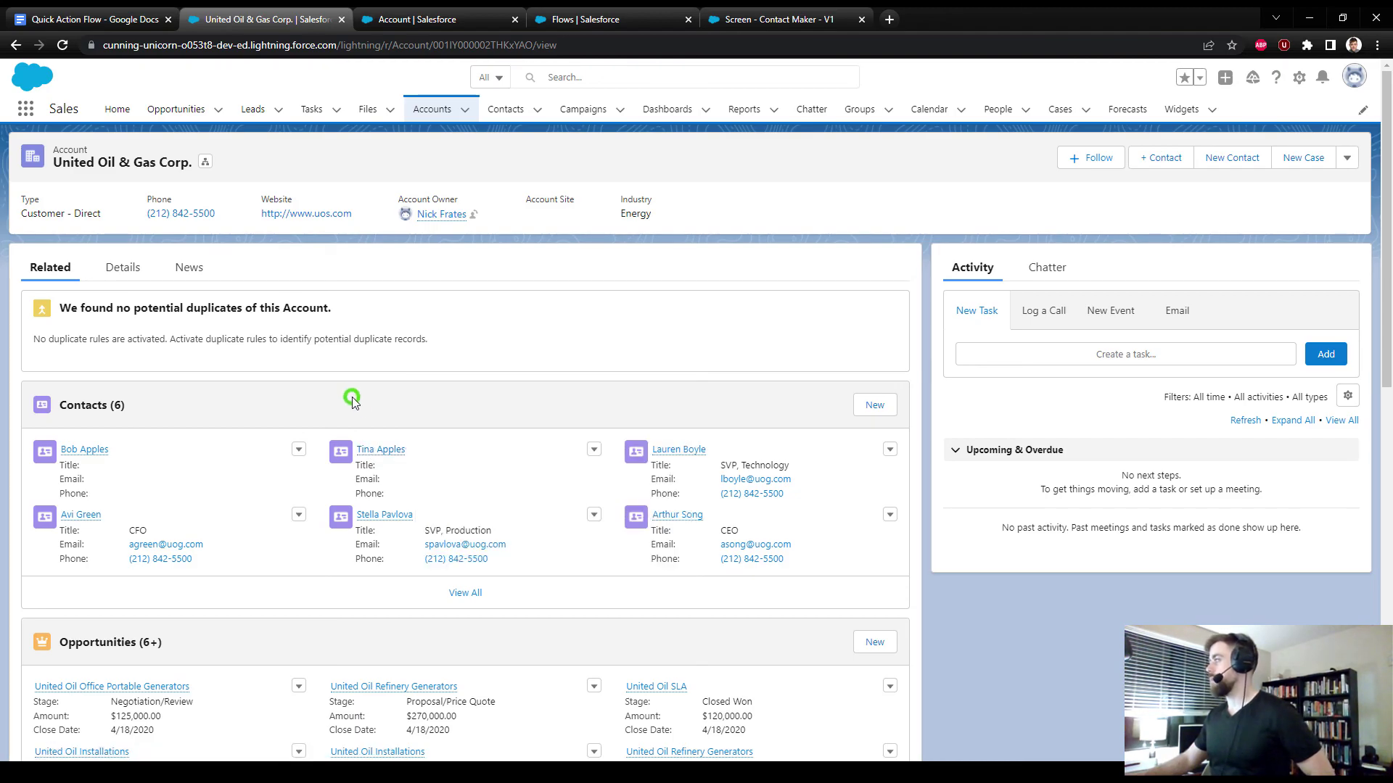